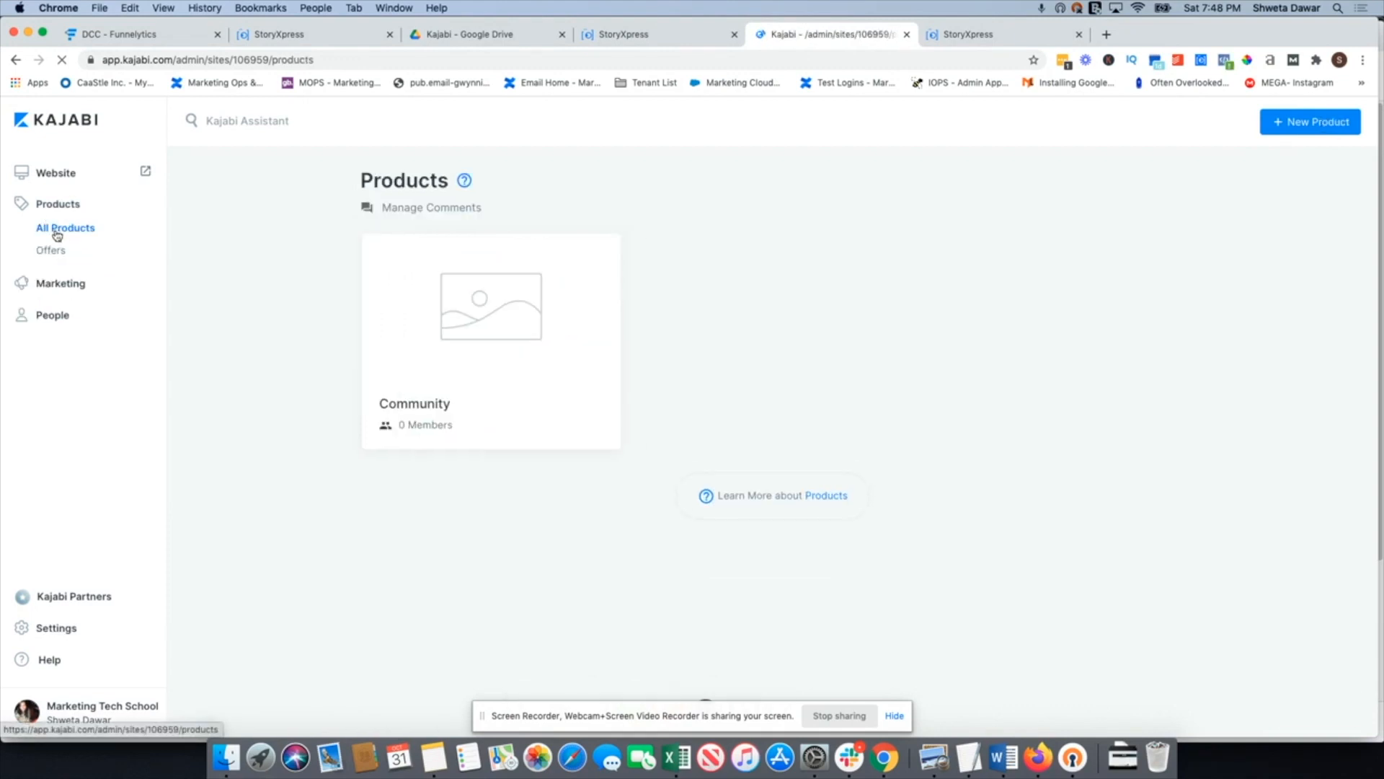
- Start a new product and review the available product blueprints
{"action": "left_click", "coordinate": [1303, 124]}
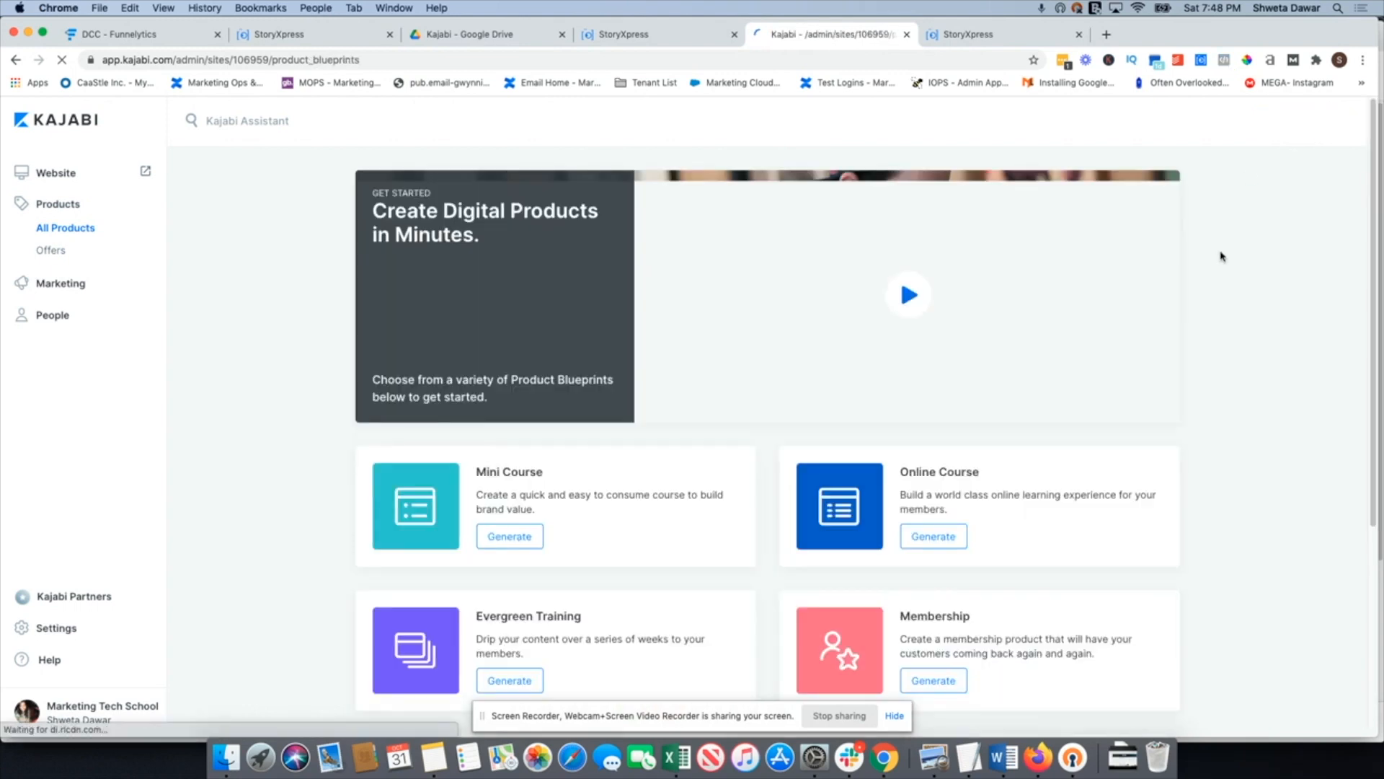
{"action": "scroll", "coordinate": [1222, 257], "scroll_direction": "down", "scroll_amount": 5}
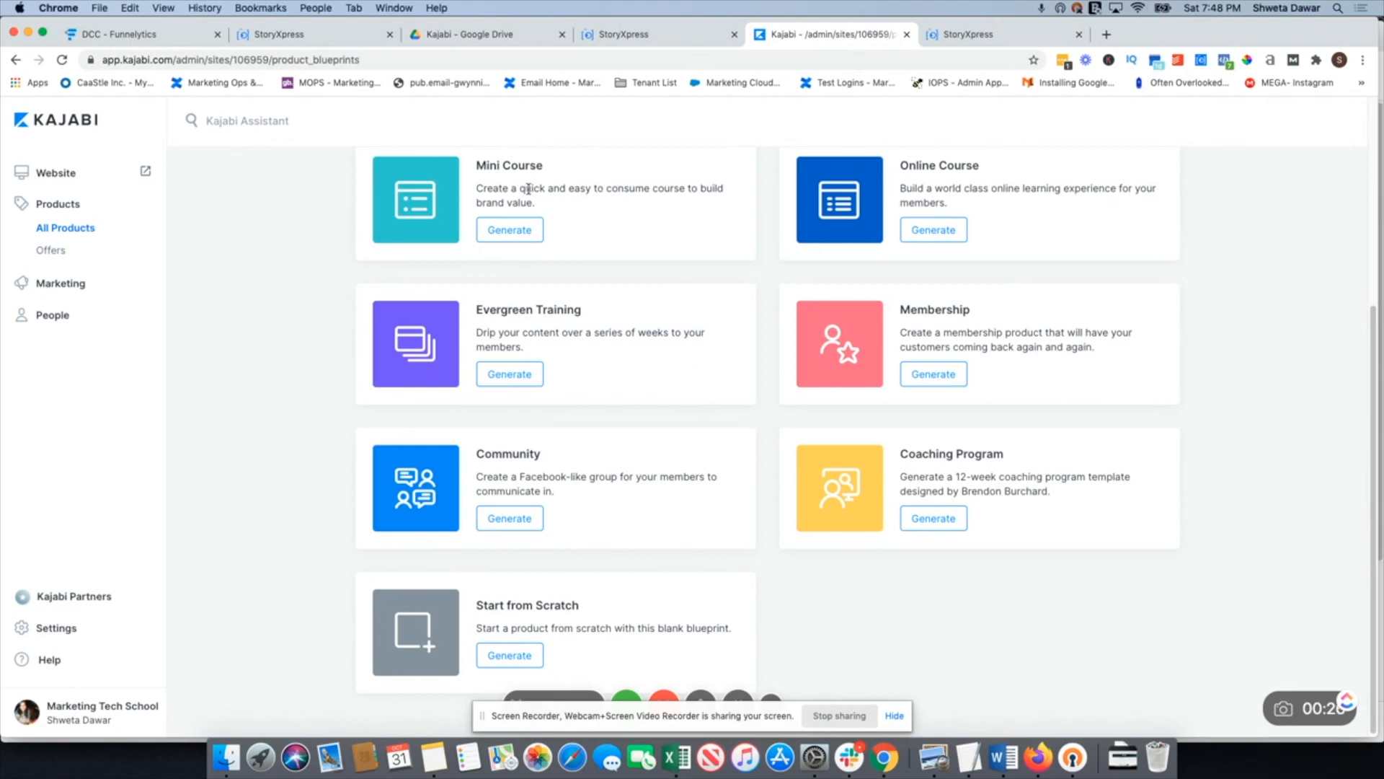
{"action": "scroll", "coordinate": [666, 263], "scroll_direction": "up", "scroll_amount": 2}
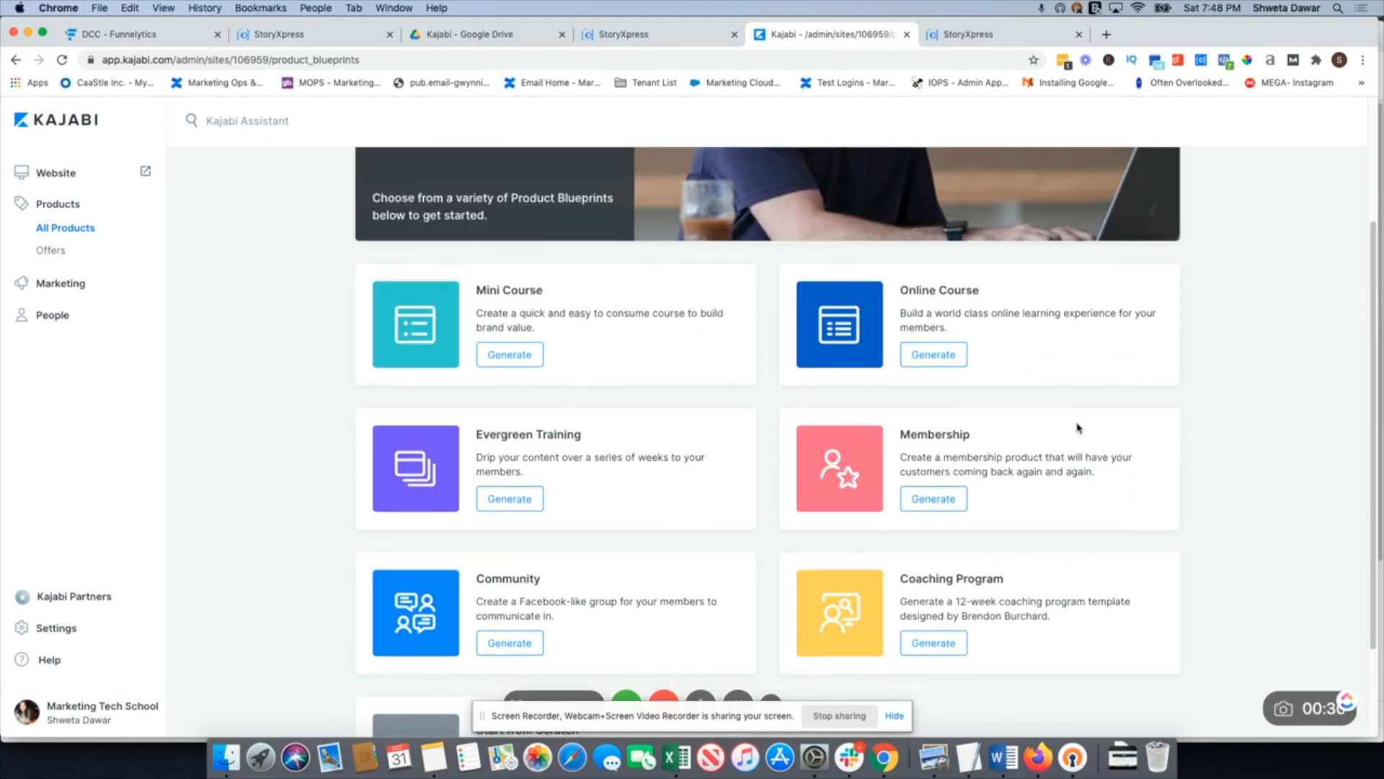
{"action": "scroll", "coordinate": [1078, 428], "scroll_direction": "down", "scroll_amount": 2}
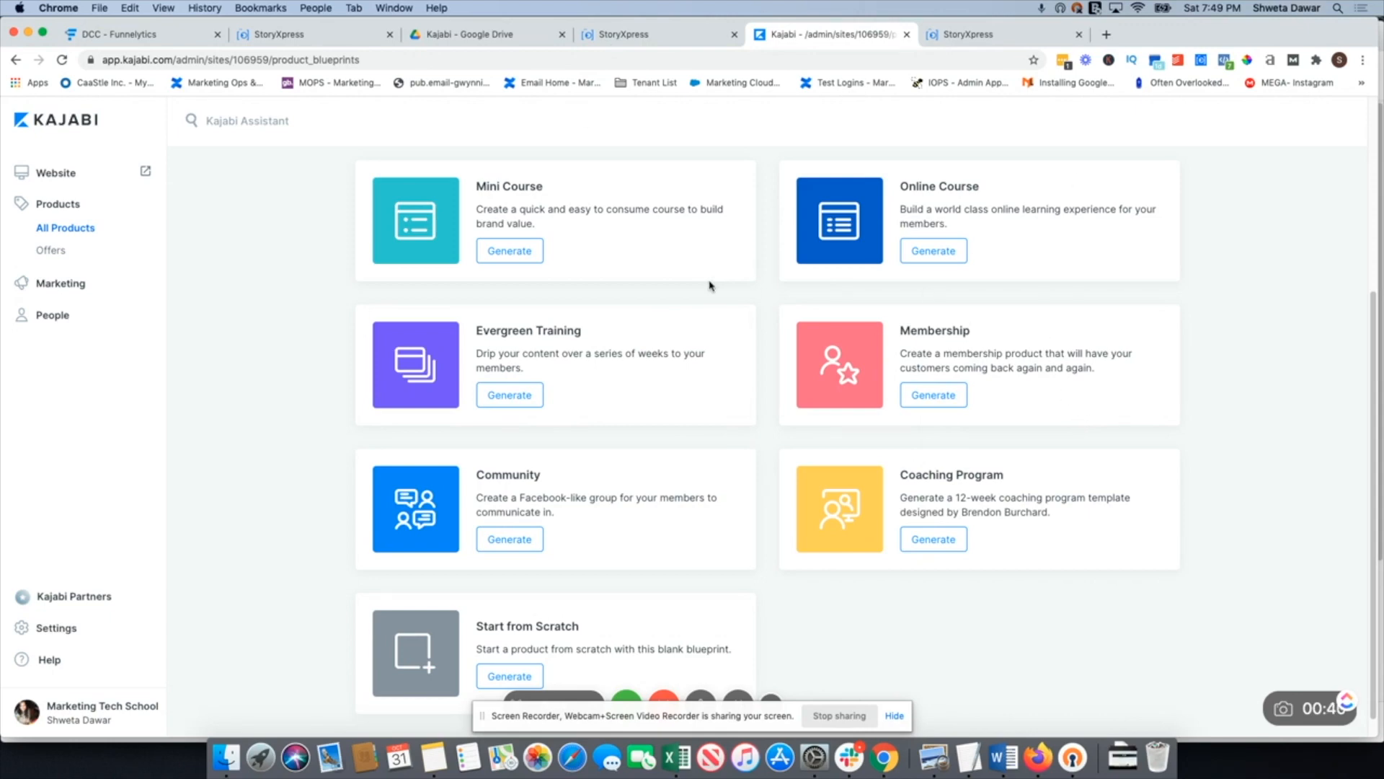
{"action": "scroll", "coordinate": [606, 303], "scroll_direction": "up", "scroll_amount": 2}
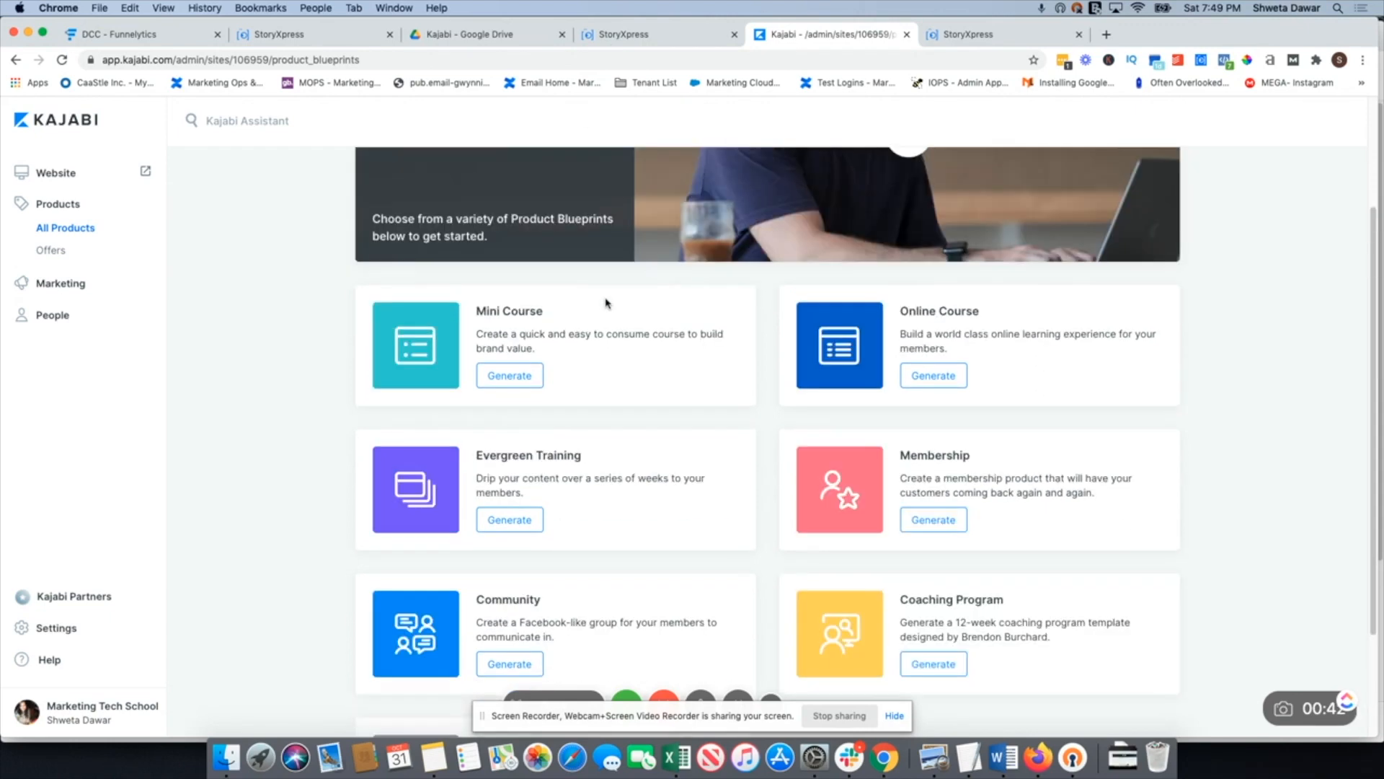
{"action": "scroll", "coordinate": [605, 302], "scroll_direction": "up", "scroll_amount": 3}
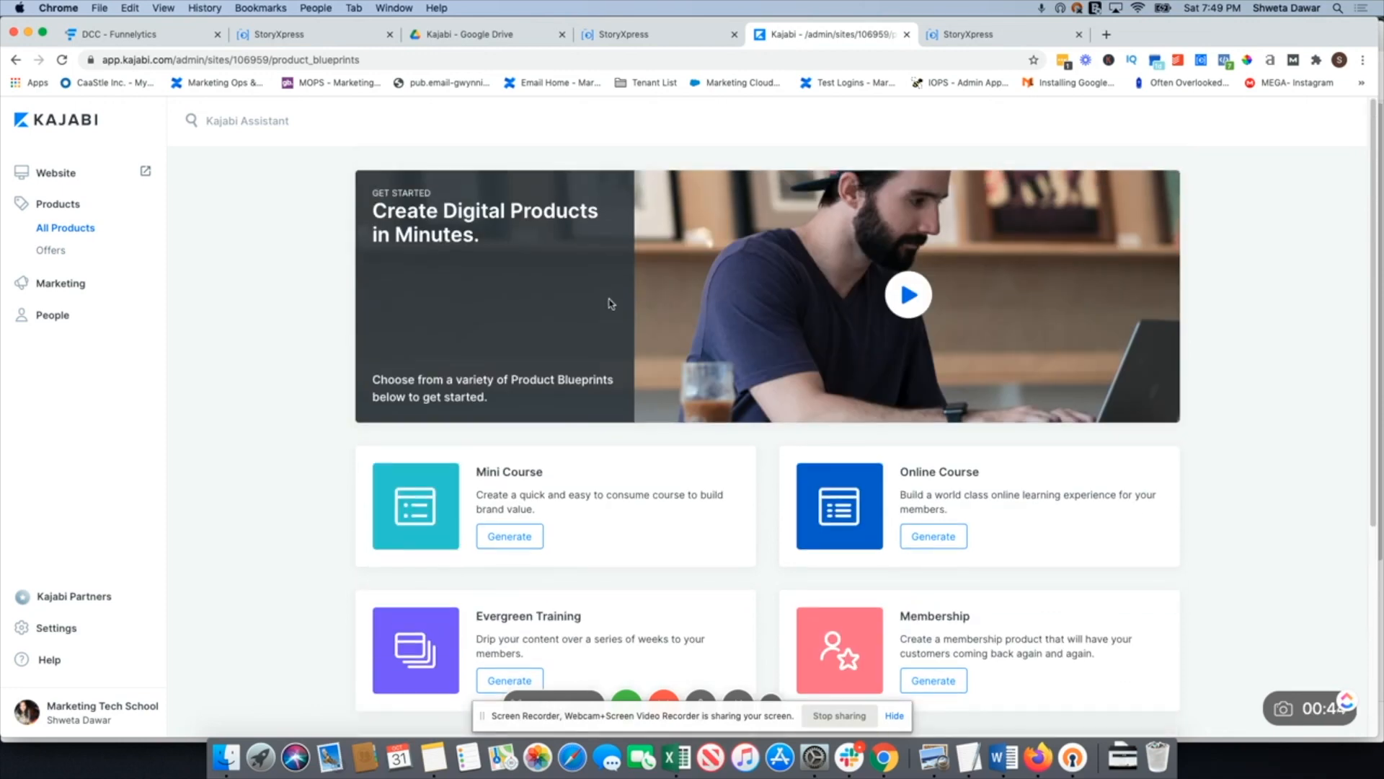
- Generate a product from the Mini Course blueprint and name it "Free Kajabi Mini Course"
{"action": "scroll", "coordinate": [606, 310], "scroll_direction": "down", "scroll_amount": 2}
{"action": "left_click", "coordinate": [508, 406]}
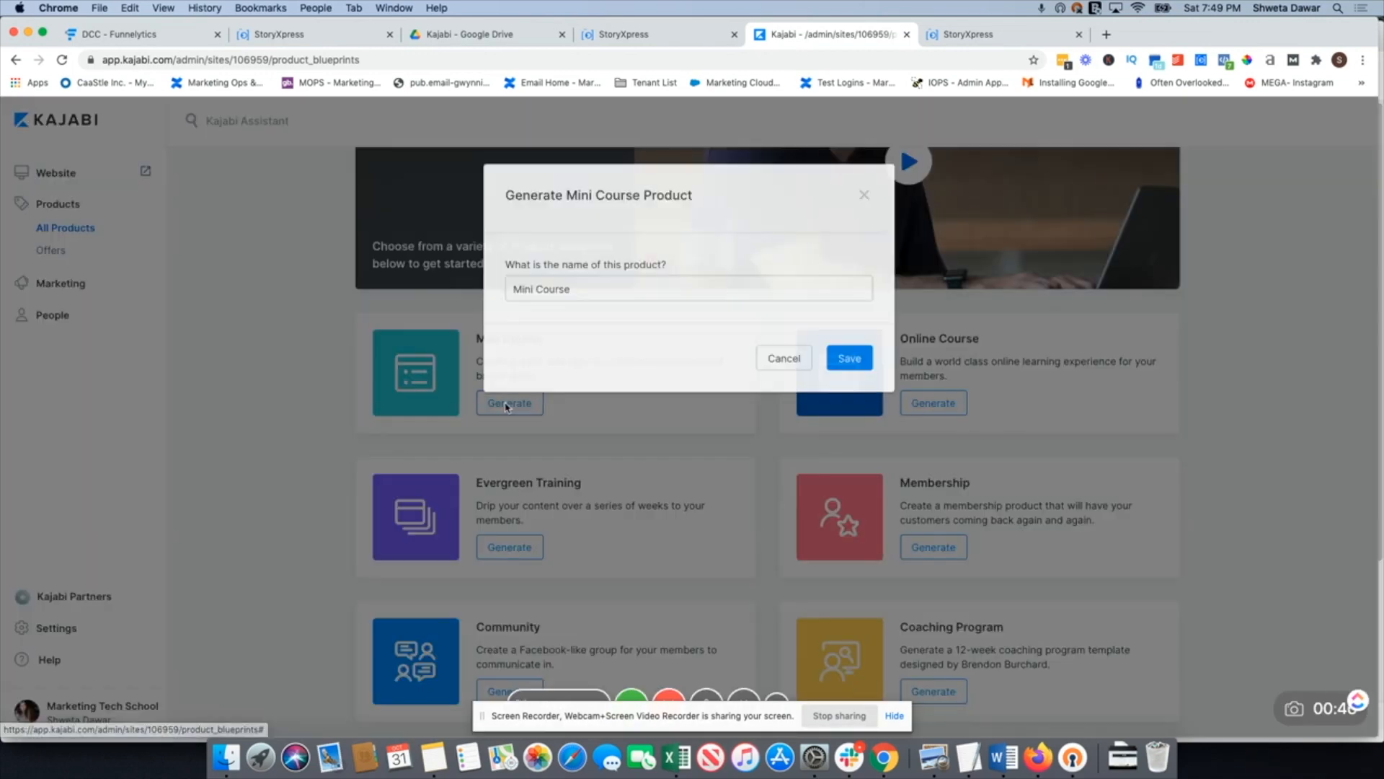
{"action": "left_click", "coordinate": [508, 297]}
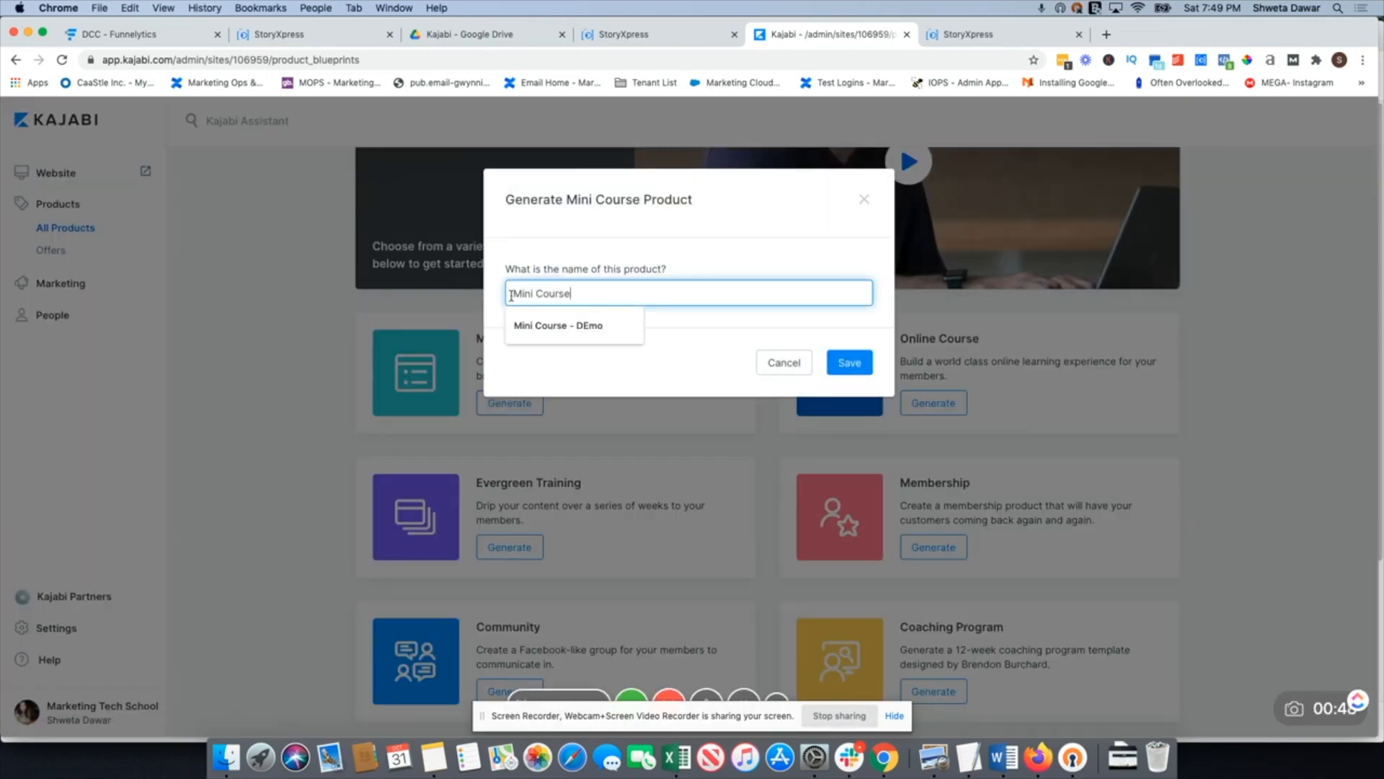
{"action": "type", "text": "Free Kajab"}
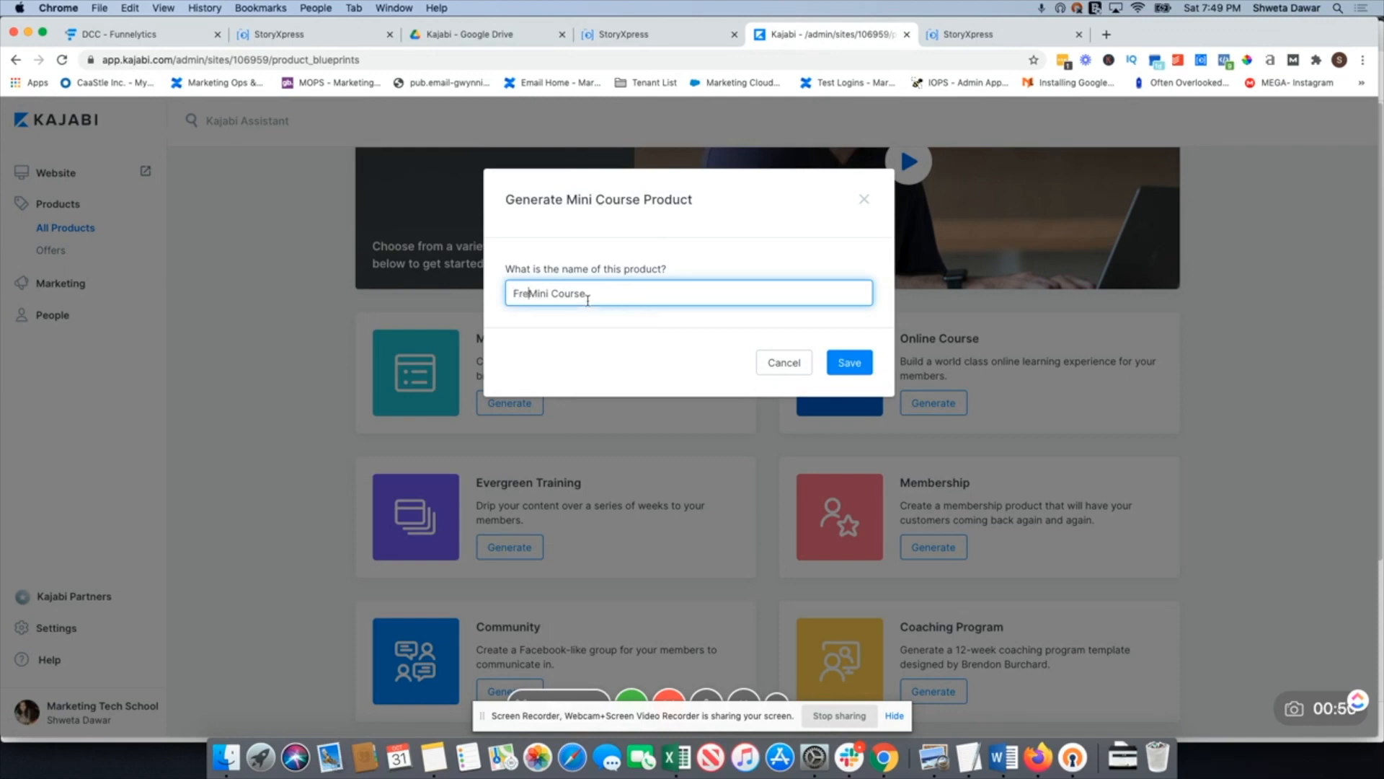
{"action": "type", "text": "i"}
{"action": "left_click", "coordinate": [850, 362]}
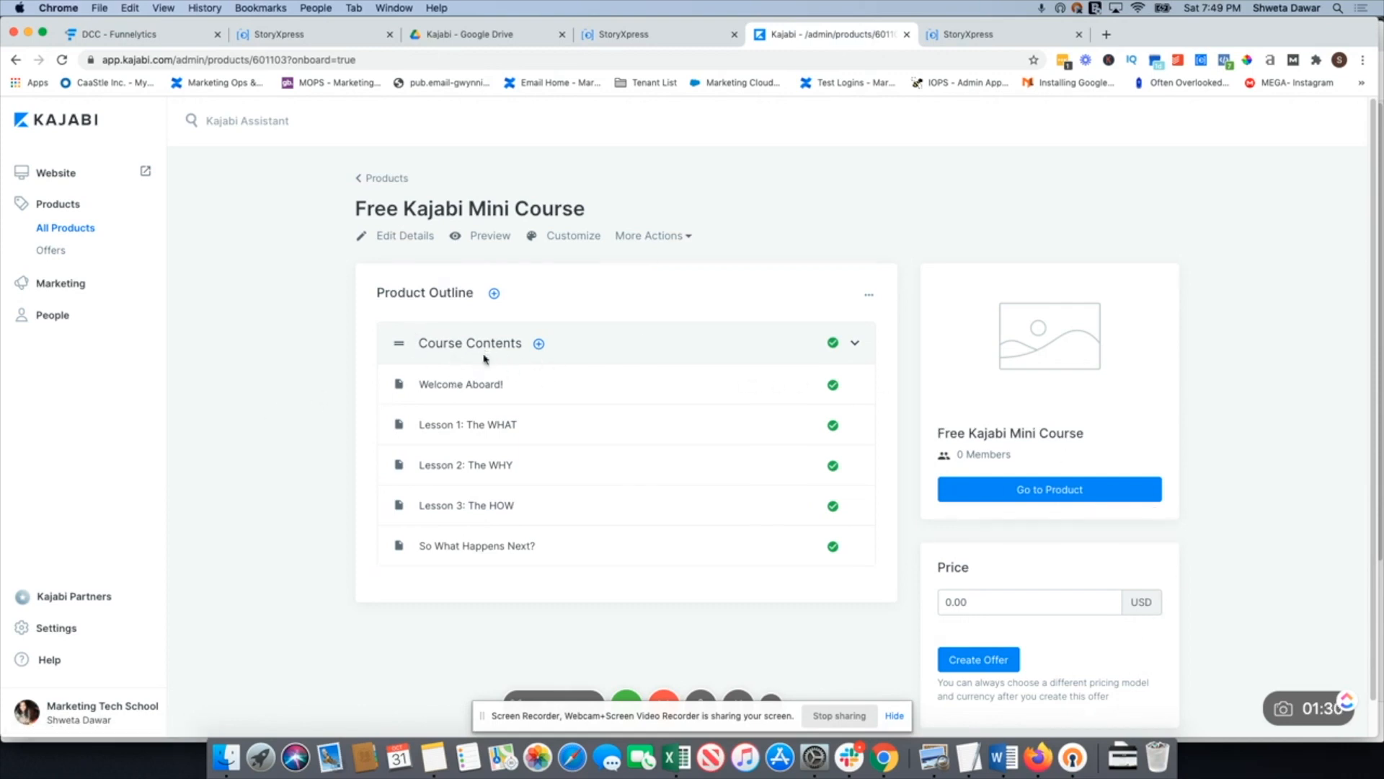
- Examine the product outline's options for adding categories and videos, and the Course Contents category's lessons and options for adding posts or subcategories
{"action": "left_click", "coordinate": [870, 297]}
{"action": "left_click", "coordinate": [752, 284]}
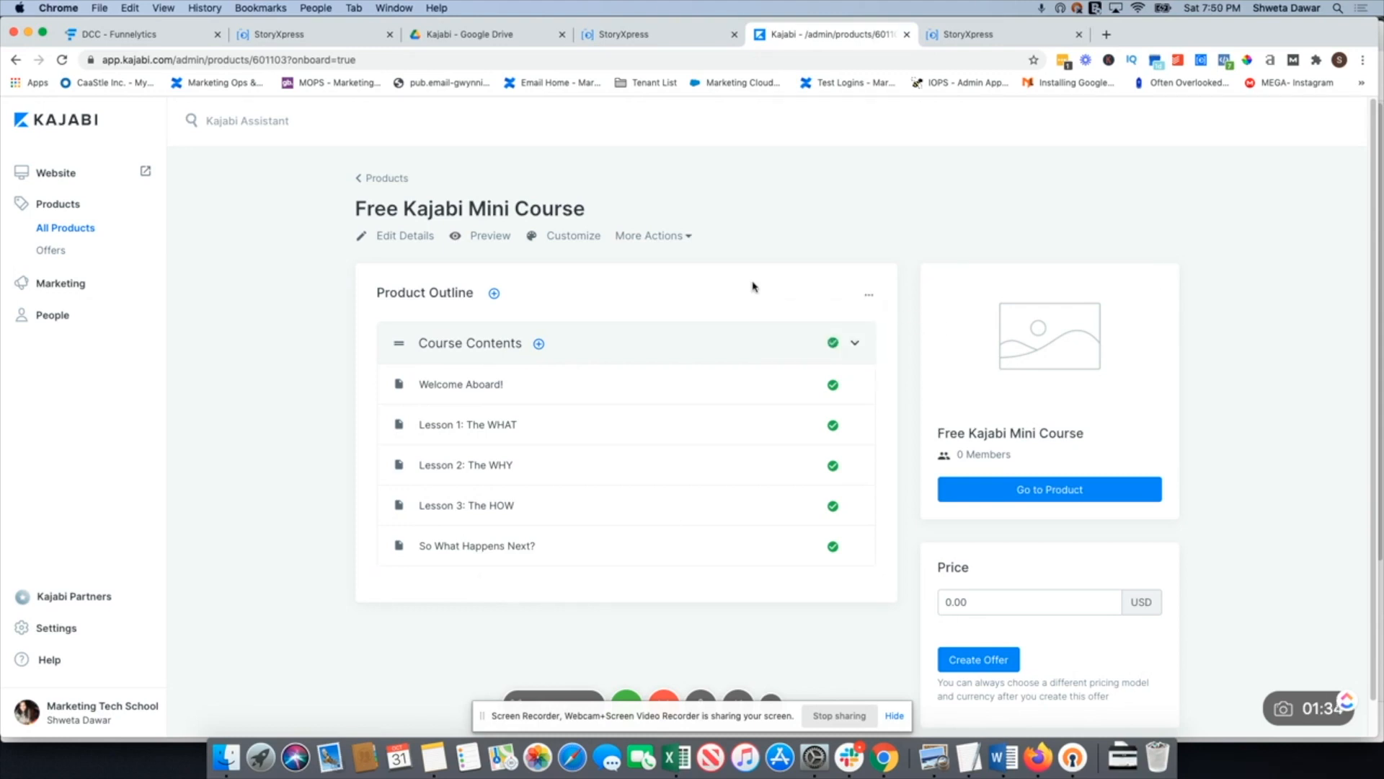
{"action": "left_click", "coordinate": [856, 345]}
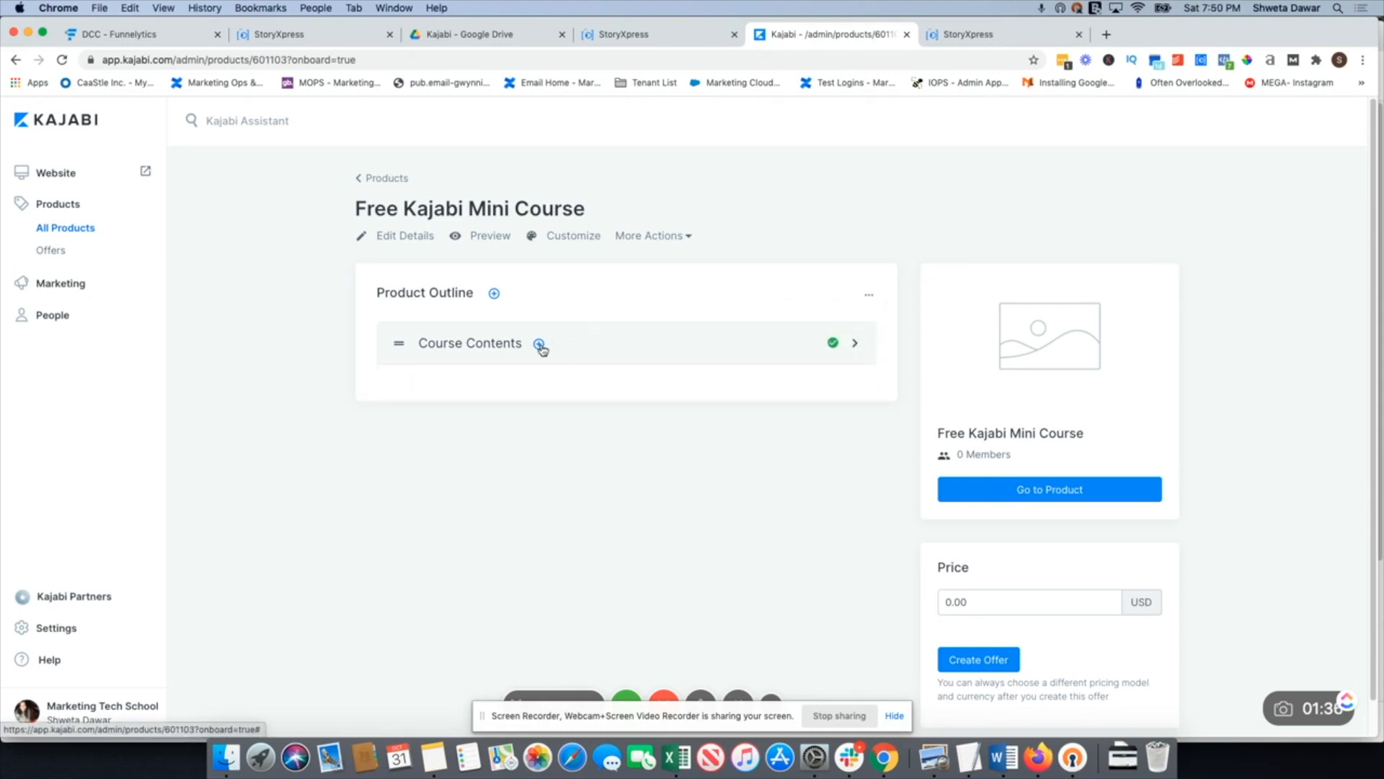
{"action": "left_click", "coordinate": [494, 293]}
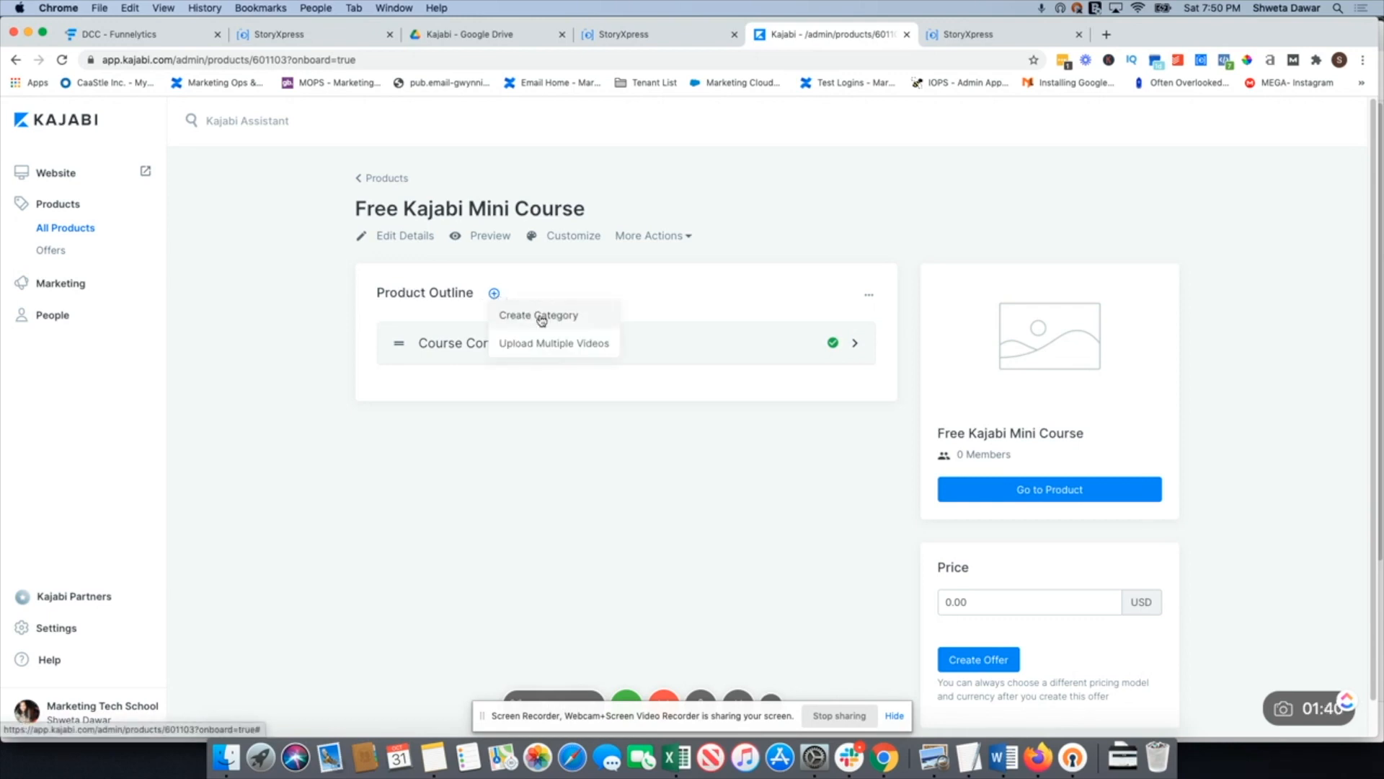
{"action": "left_click", "coordinate": [616, 295]}
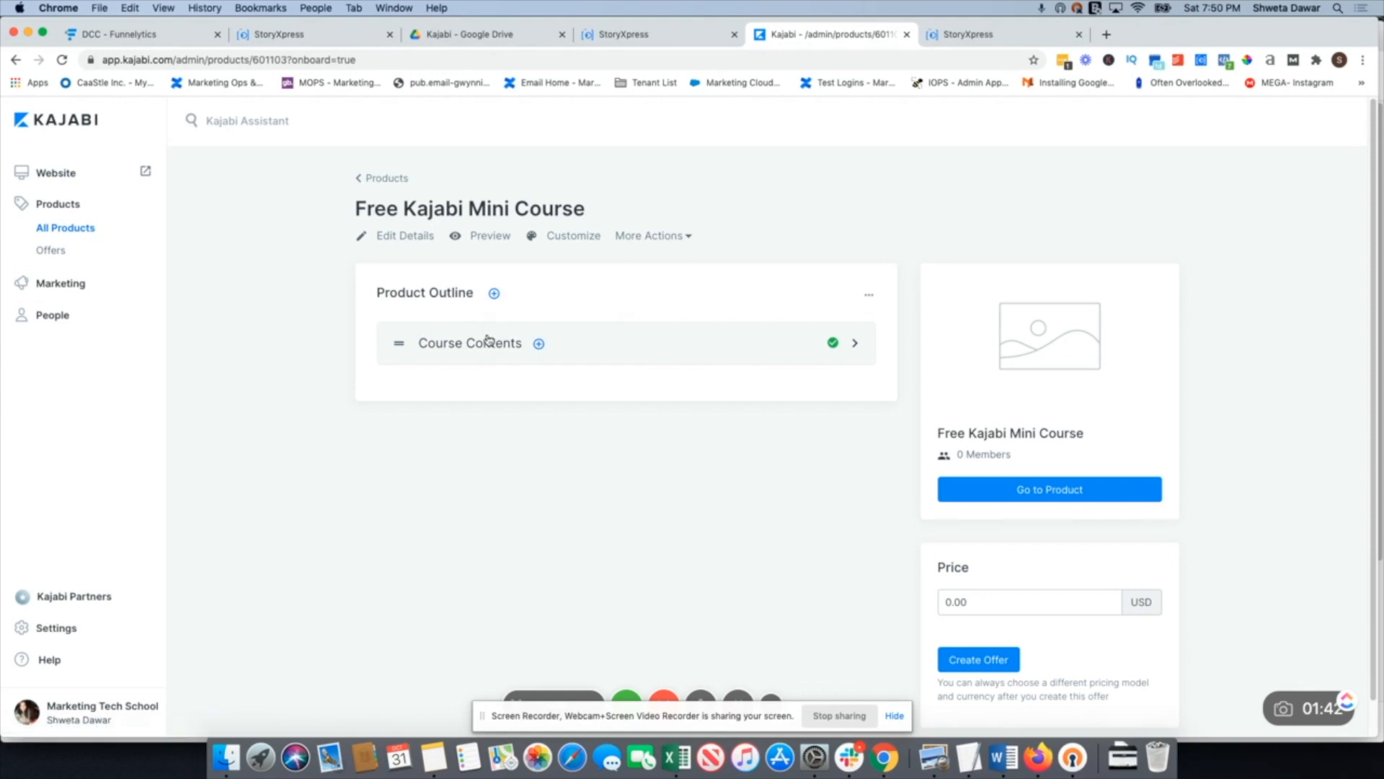
{"action": "left_click", "coordinate": [495, 295]}
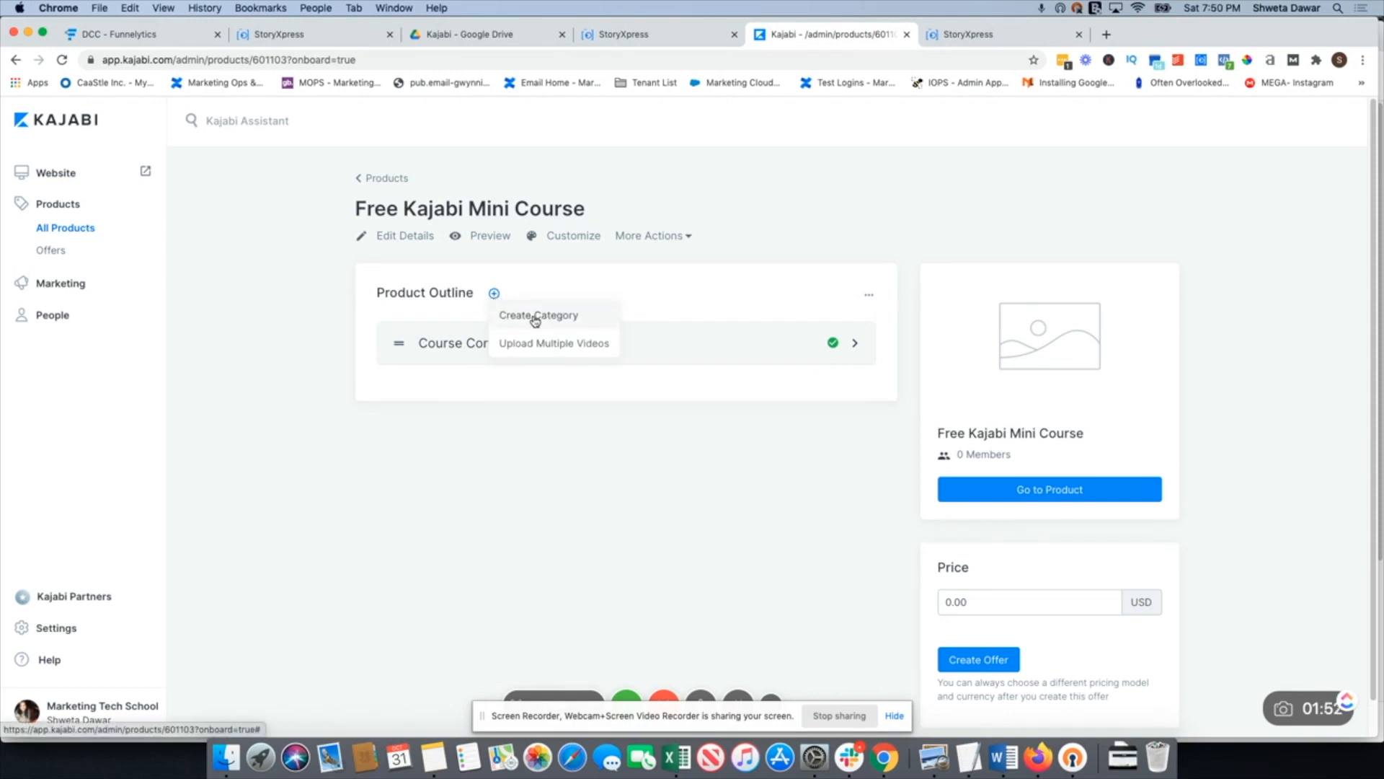
{"action": "left_click", "coordinate": [532, 288]}
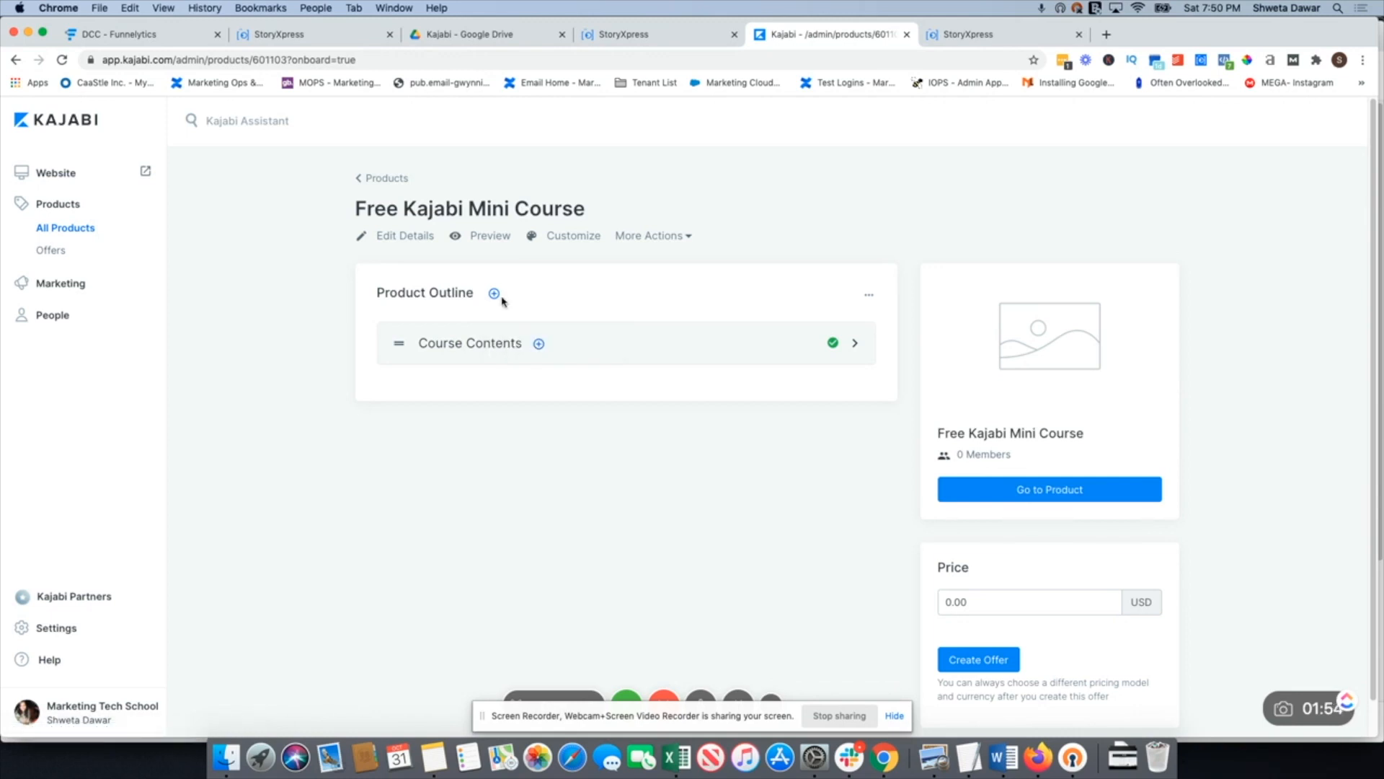
{"action": "left_click", "coordinate": [855, 343]}
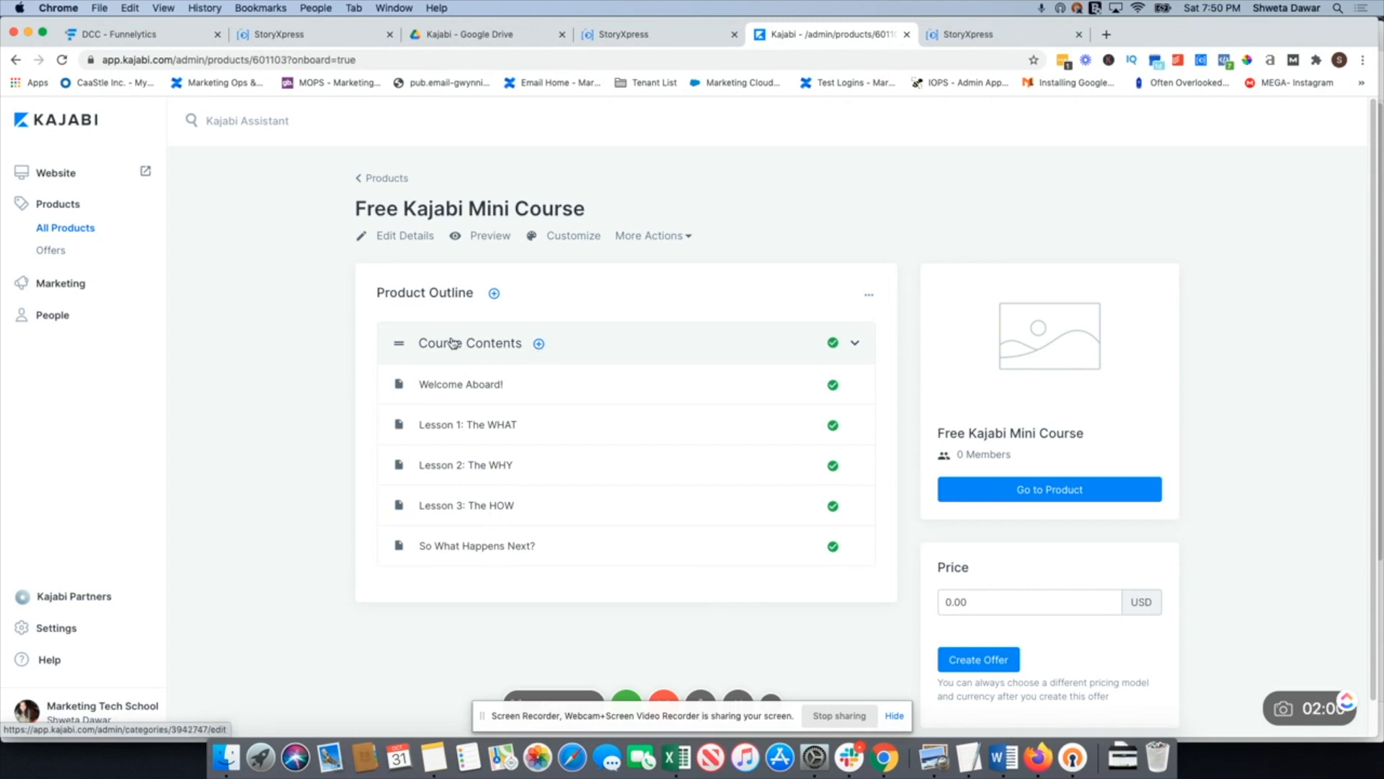
{"action": "left_click", "coordinate": [538, 344]}
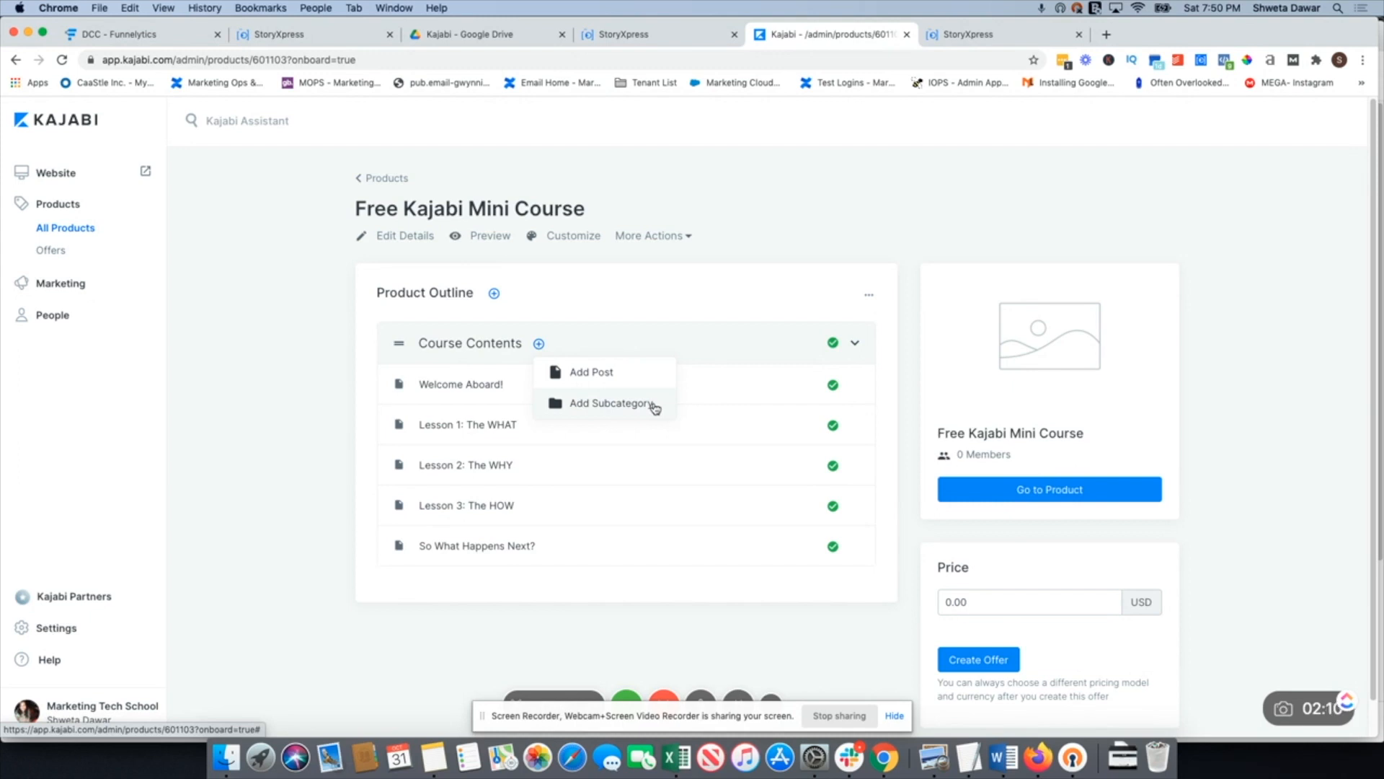
{"action": "left_click", "coordinate": [600, 299]}
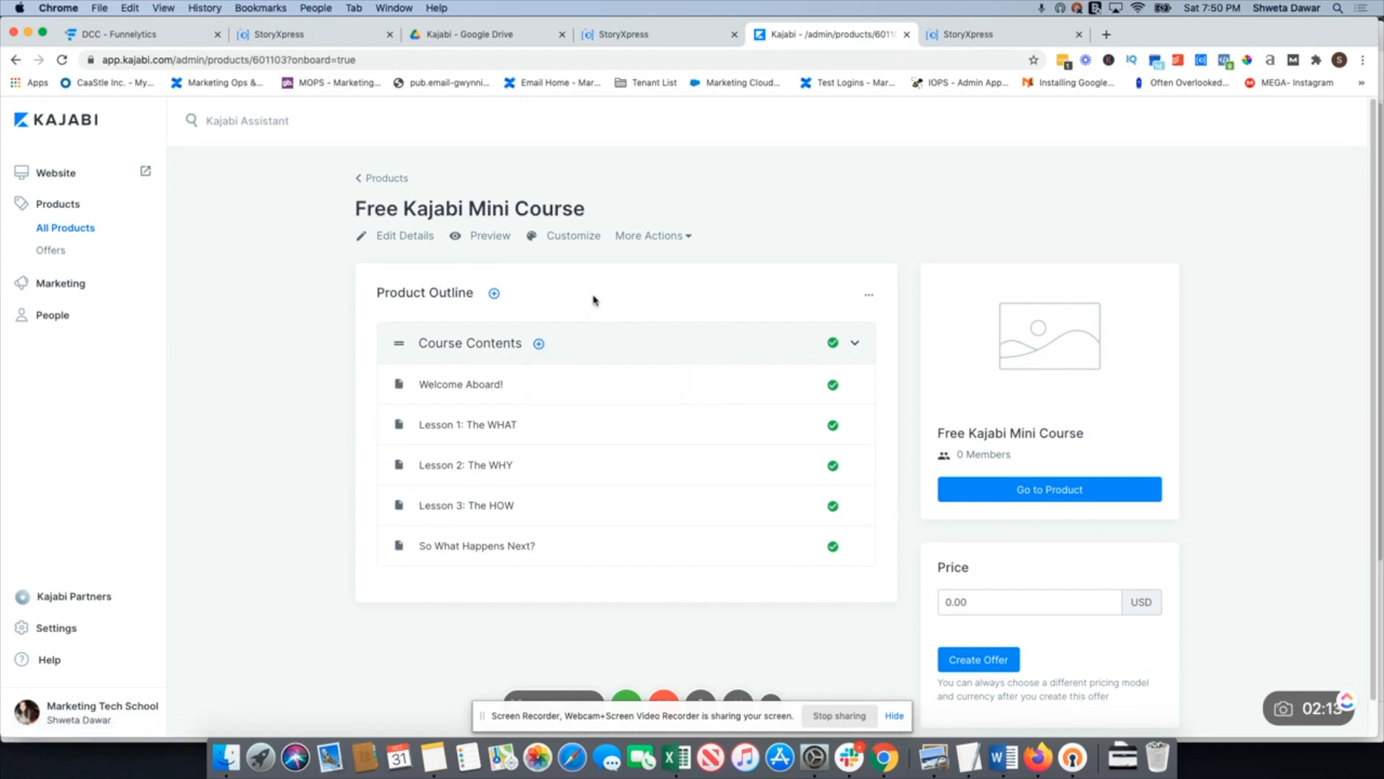
- Set the product's description to "This is a free mini-course to help you learn how to use the Kajabi platform to build your online business."
{"action": "left_click", "coordinate": [389, 242]}
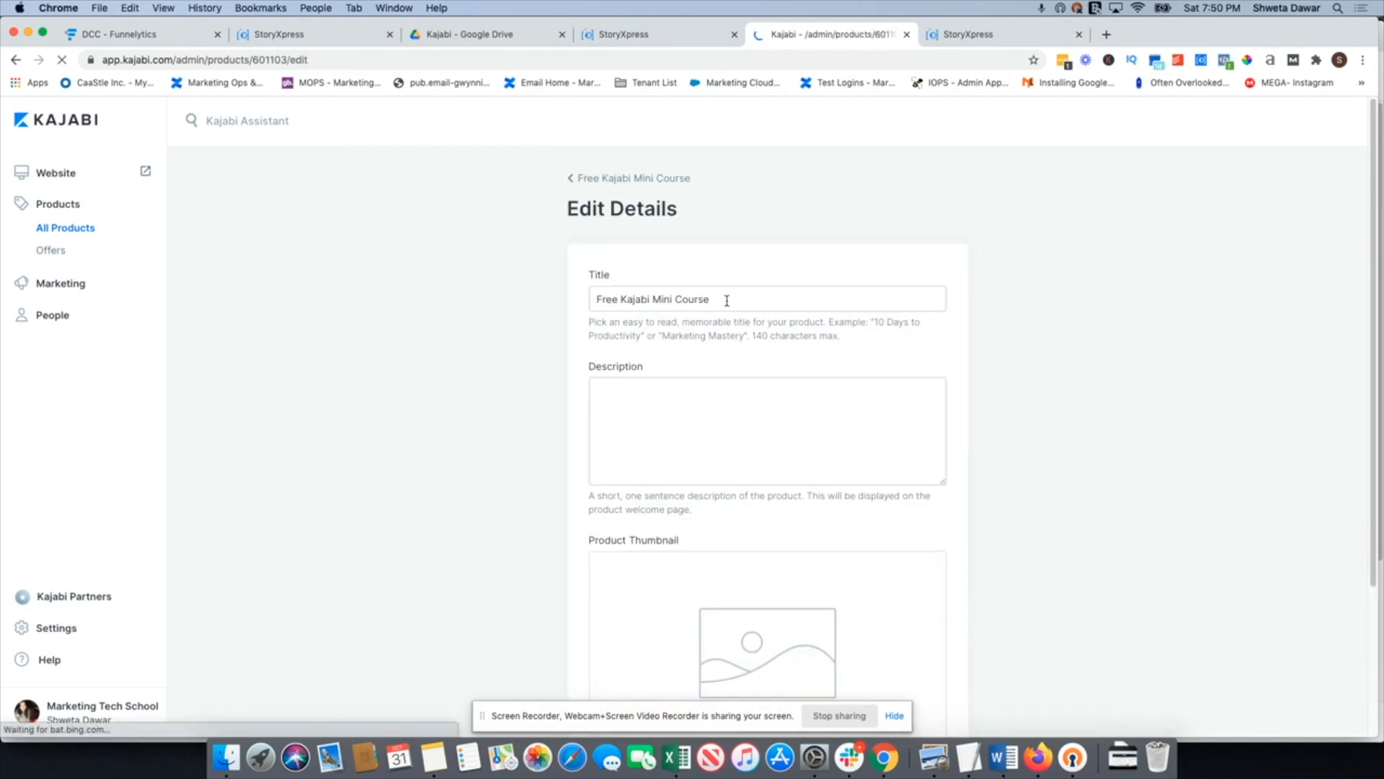
{"action": "left_click", "coordinate": [727, 299]}
{"action": "left_click", "coordinate": [702, 392]}
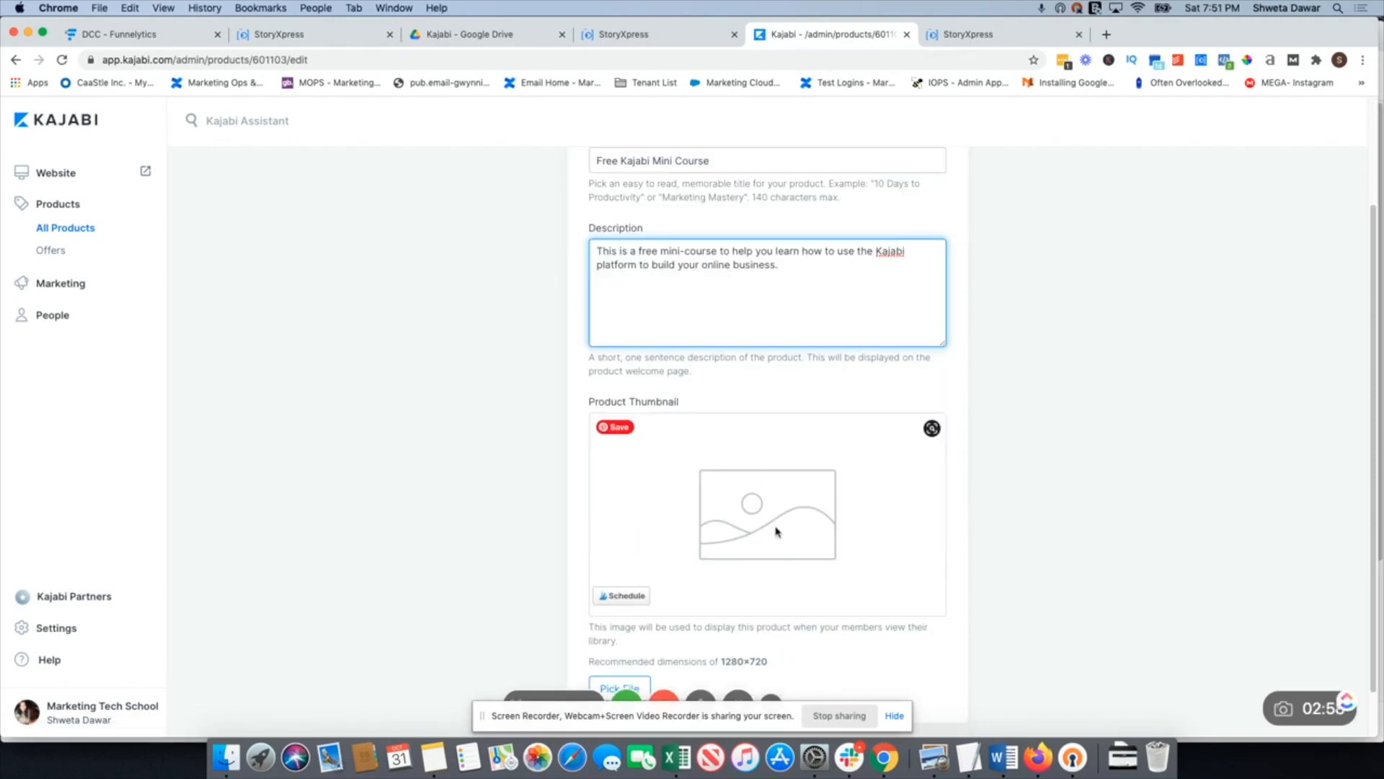
- Check the recommended product thumbnail dimensions and the file sources offered for uploading one, without choosing an image
{"action": "scroll", "coordinate": [775, 526], "scroll_direction": "down", "scroll_amount": 1}
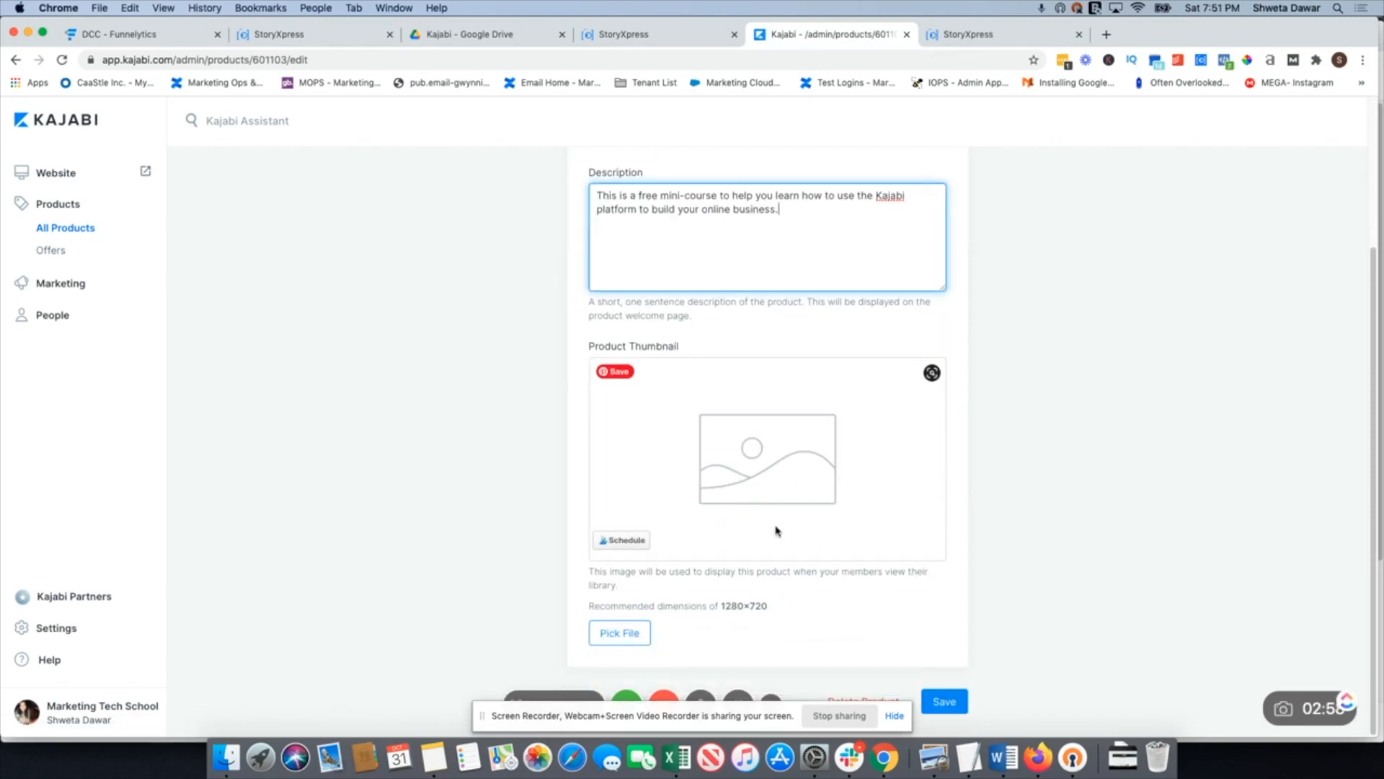
{"action": "left_click_drag", "start_coordinate": [719, 606], "coordinate": [805, 612]}
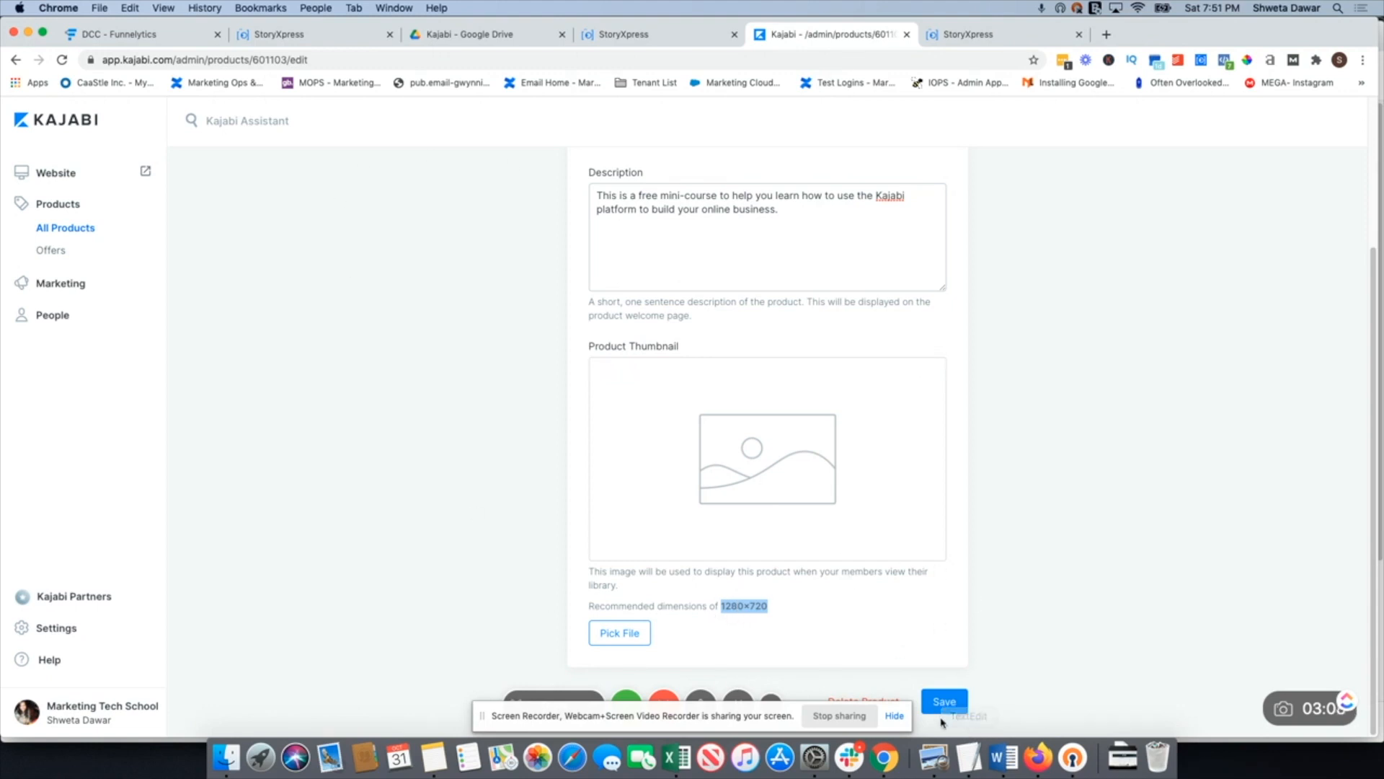
{"action": "left_click", "coordinate": [635, 643]}
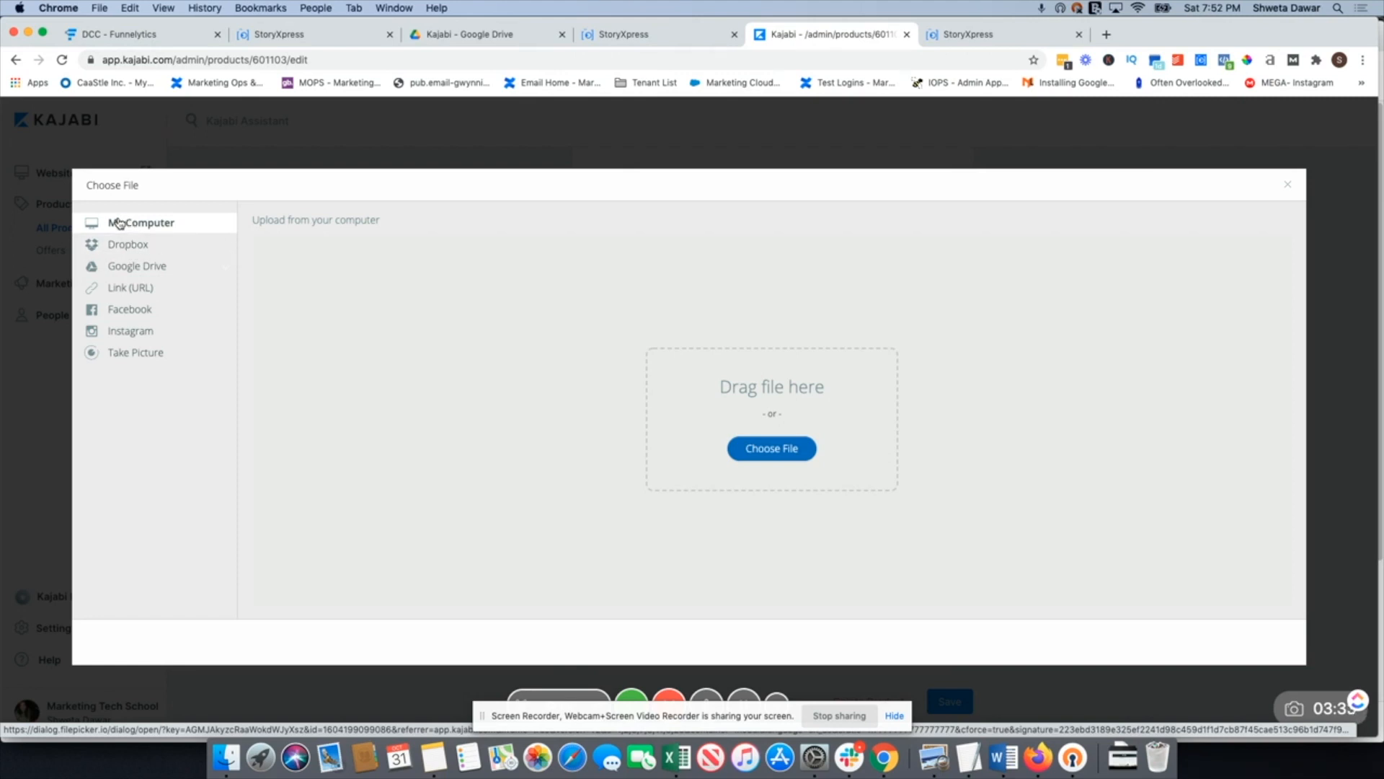
{"action": "left_click", "coordinate": [1287, 185]}
- Save the product details and go to the mini course's theme page
{"action": "left_click", "coordinate": [956, 703]}
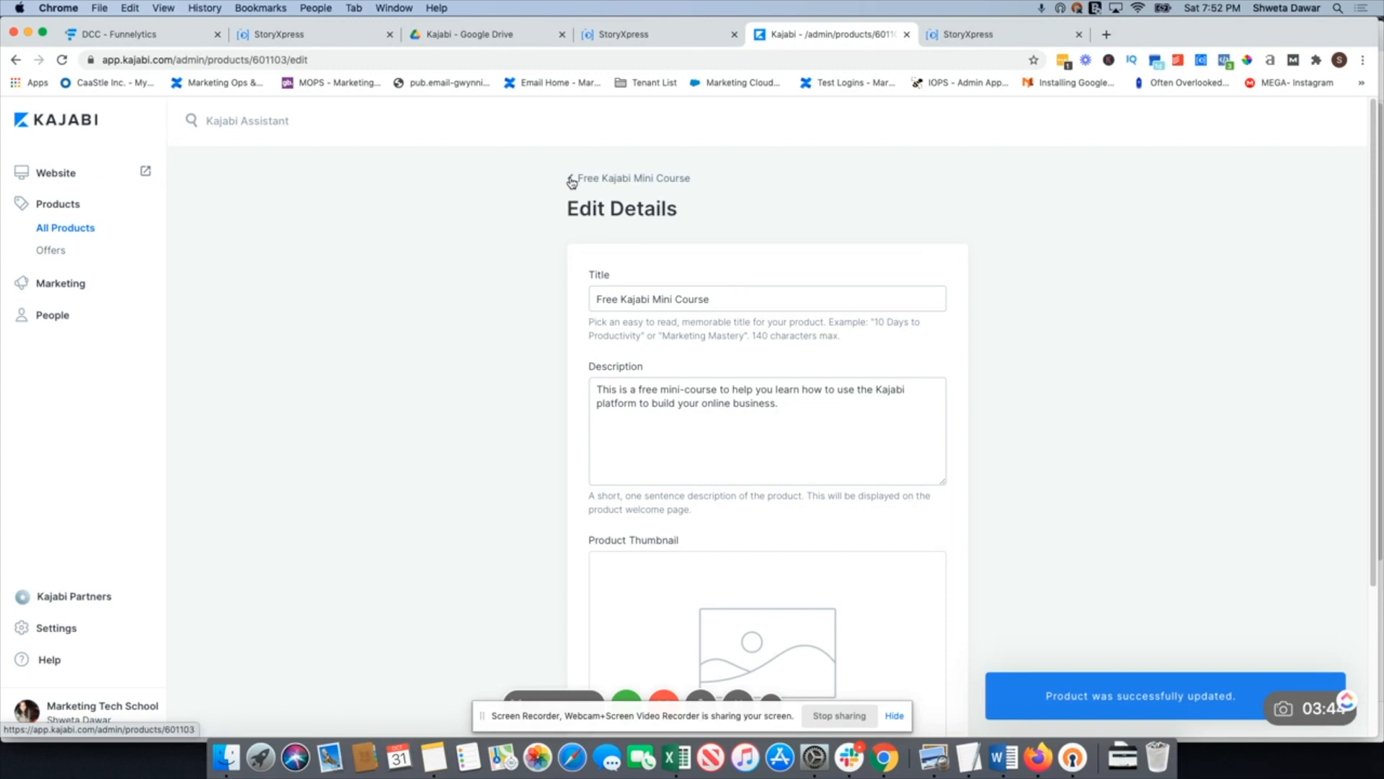
{"action": "left_click", "coordinate": [571, 180]}
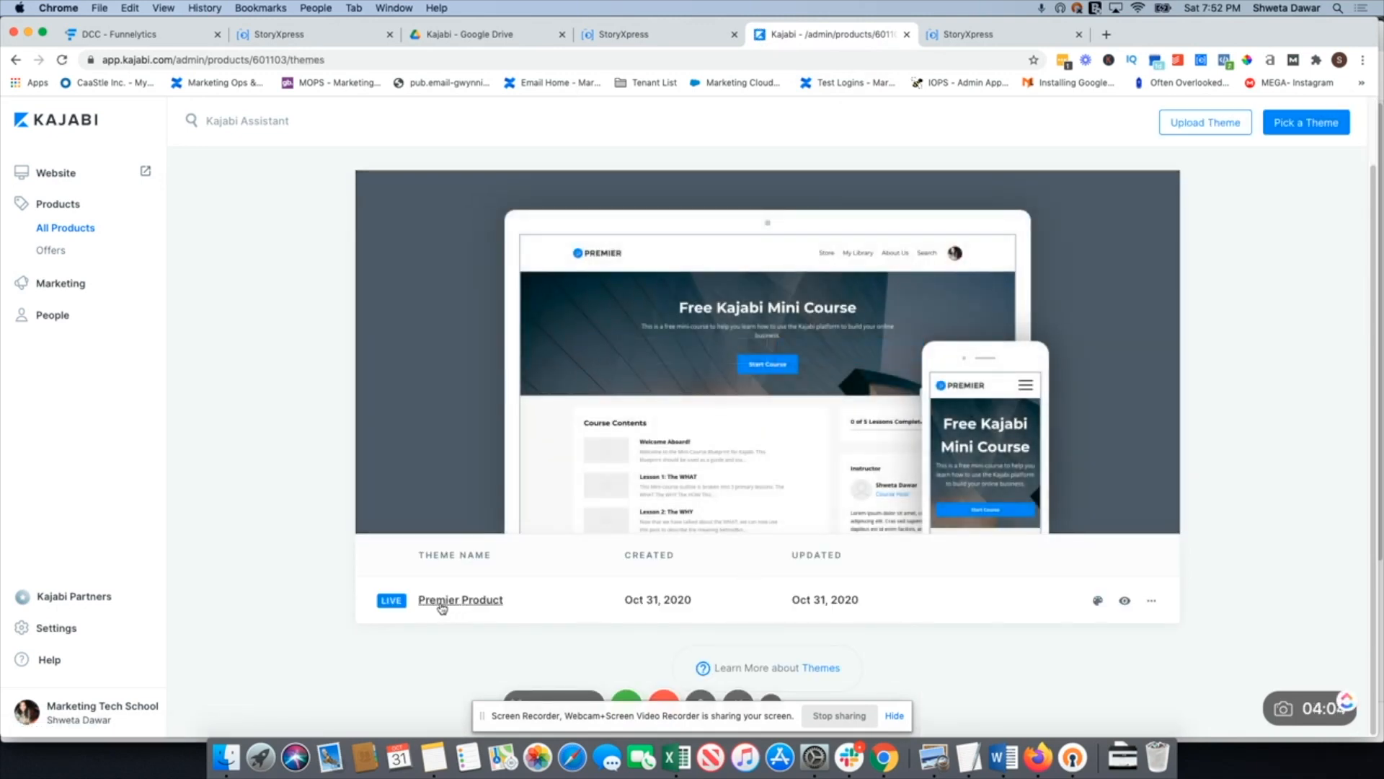
- Browse the product themes, view the details of the free Momentum theme and import it for the mini course
{"action": "scroll", "coordinate": [764, 375], "scroll_direction": "up", "scroll_amount": 2}
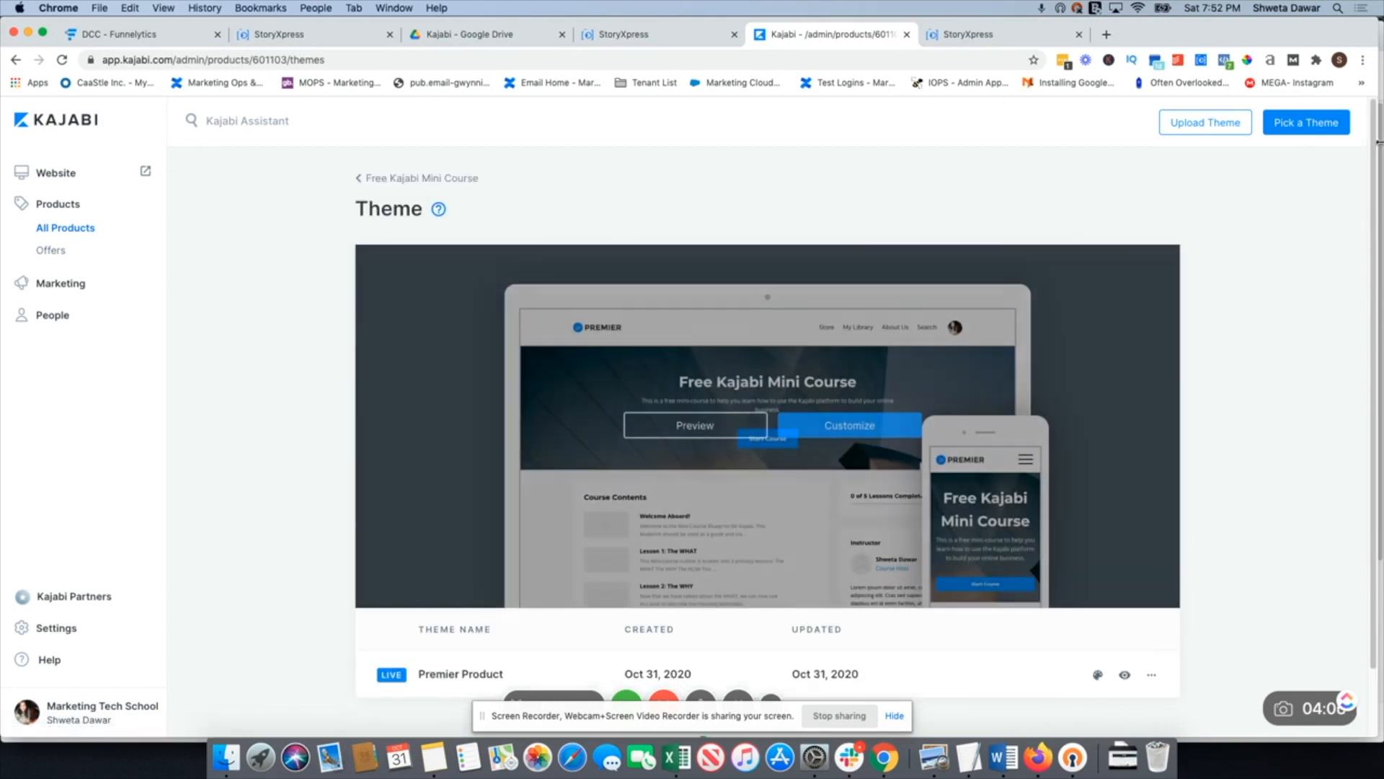
{"action": "left_click", "coordinate": [1313, 124]}
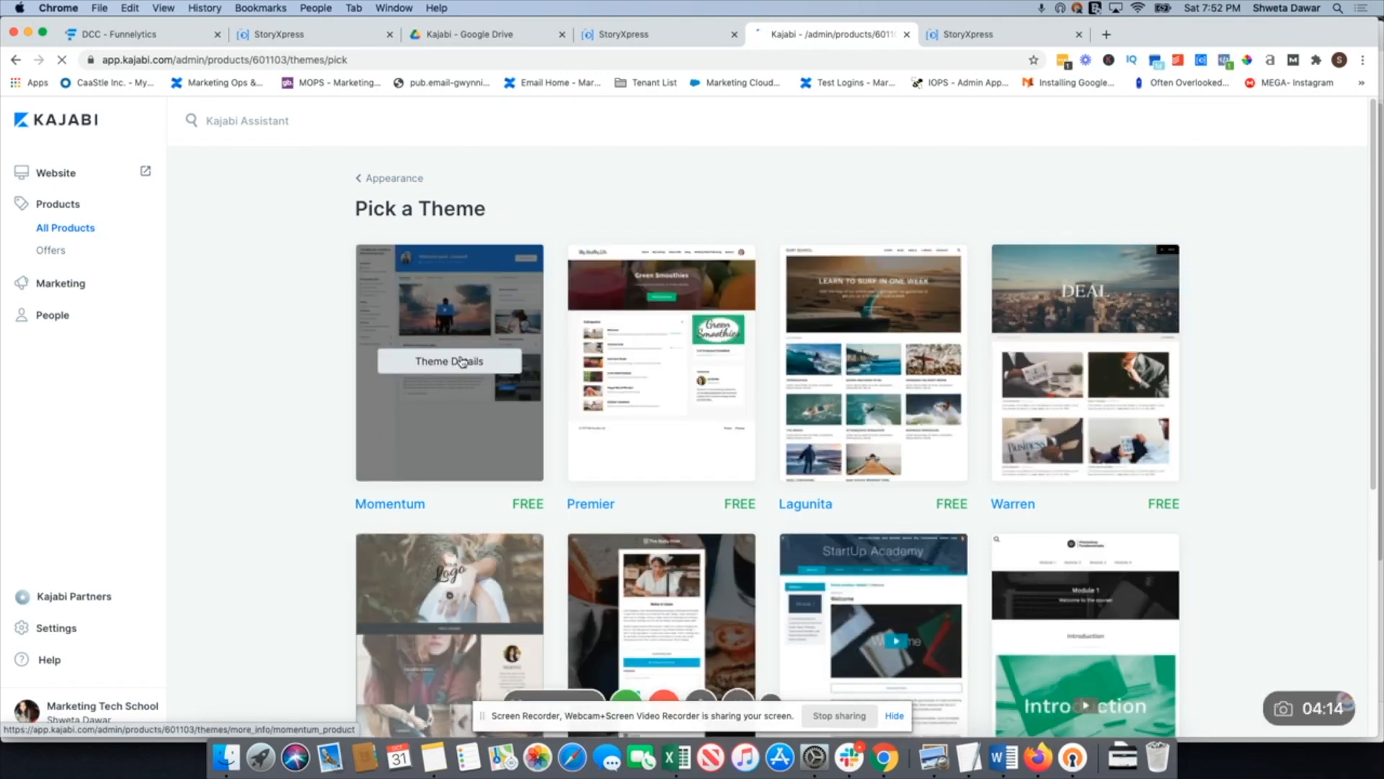
{"action": "left_click", "coordinate": [449, 428]}
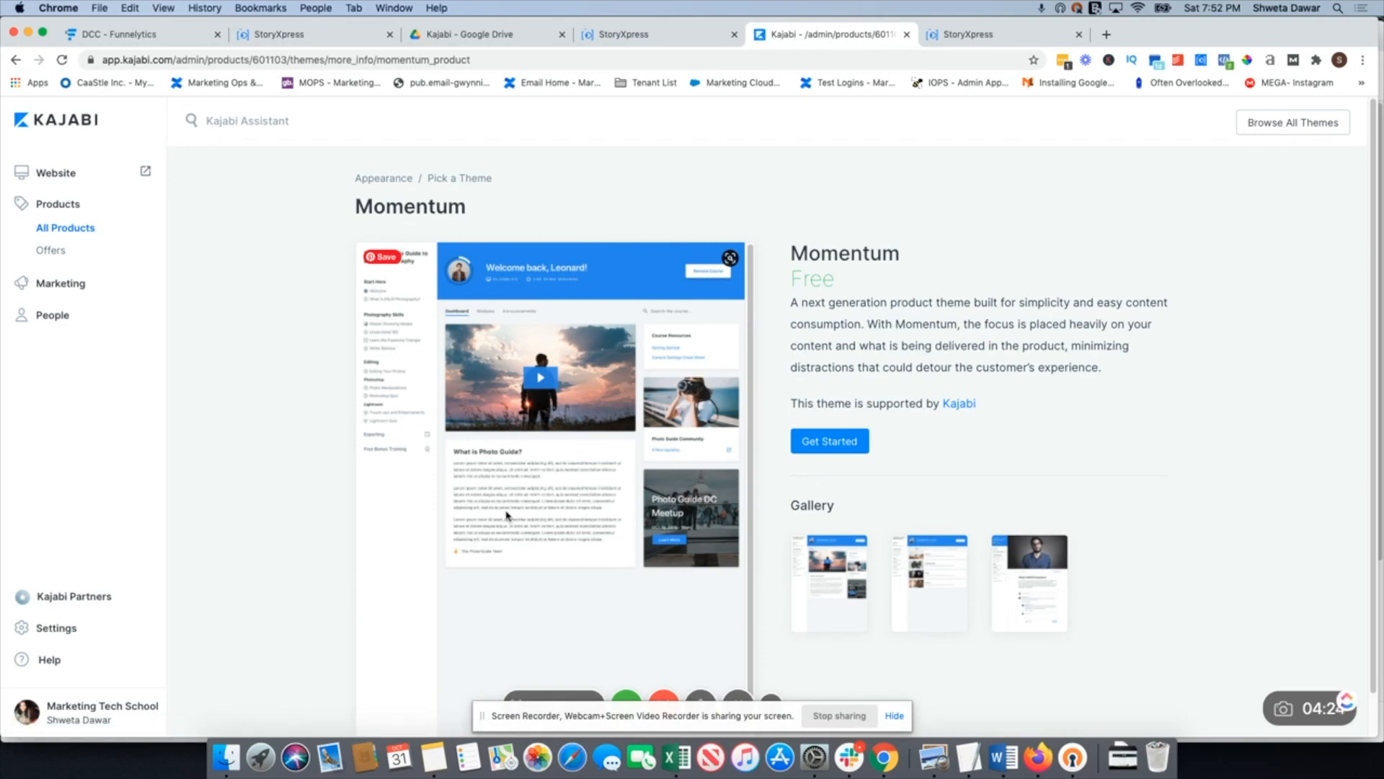
{"action": "scroll", "coordinate": [1183, 481], "scroll_direction": "down", "scroll_amount": 1}
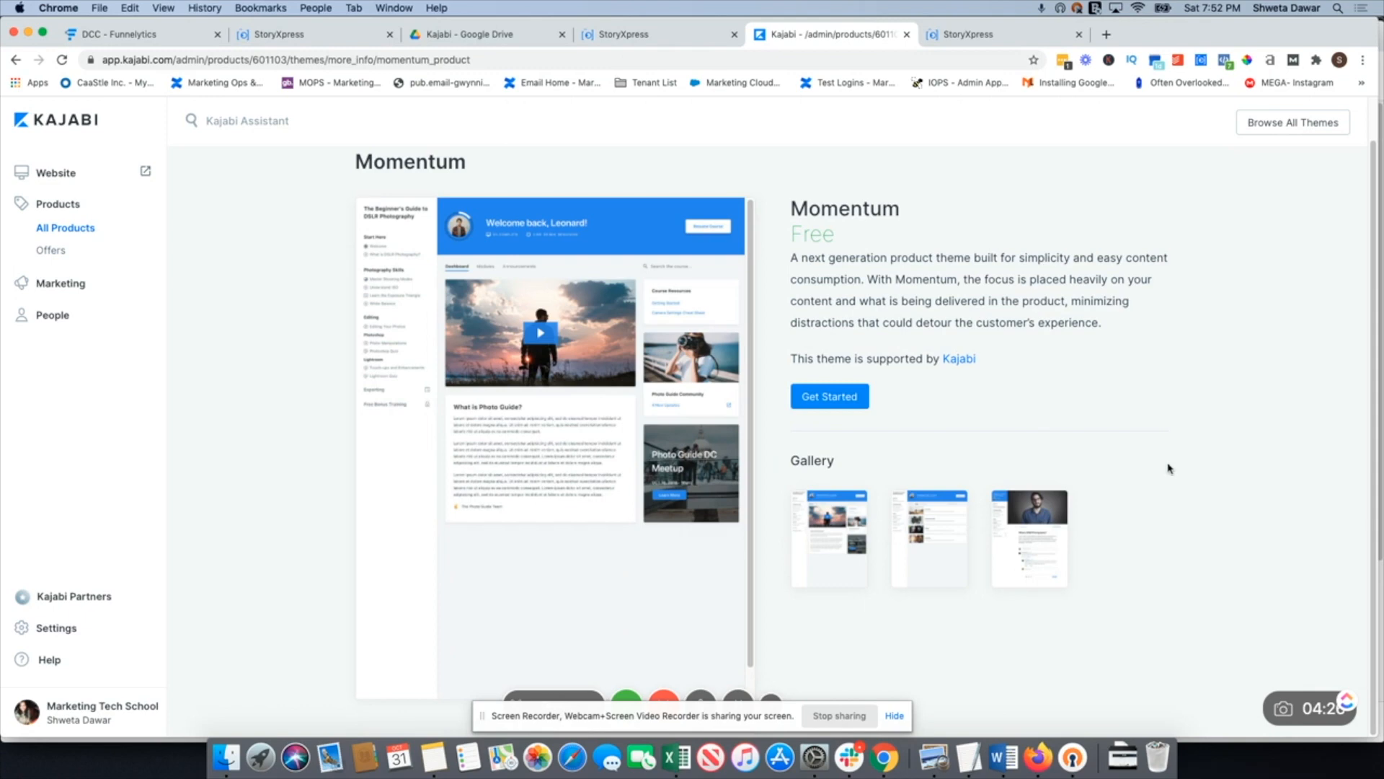
{"action": "left_click", "coordinate": [842, 400]}
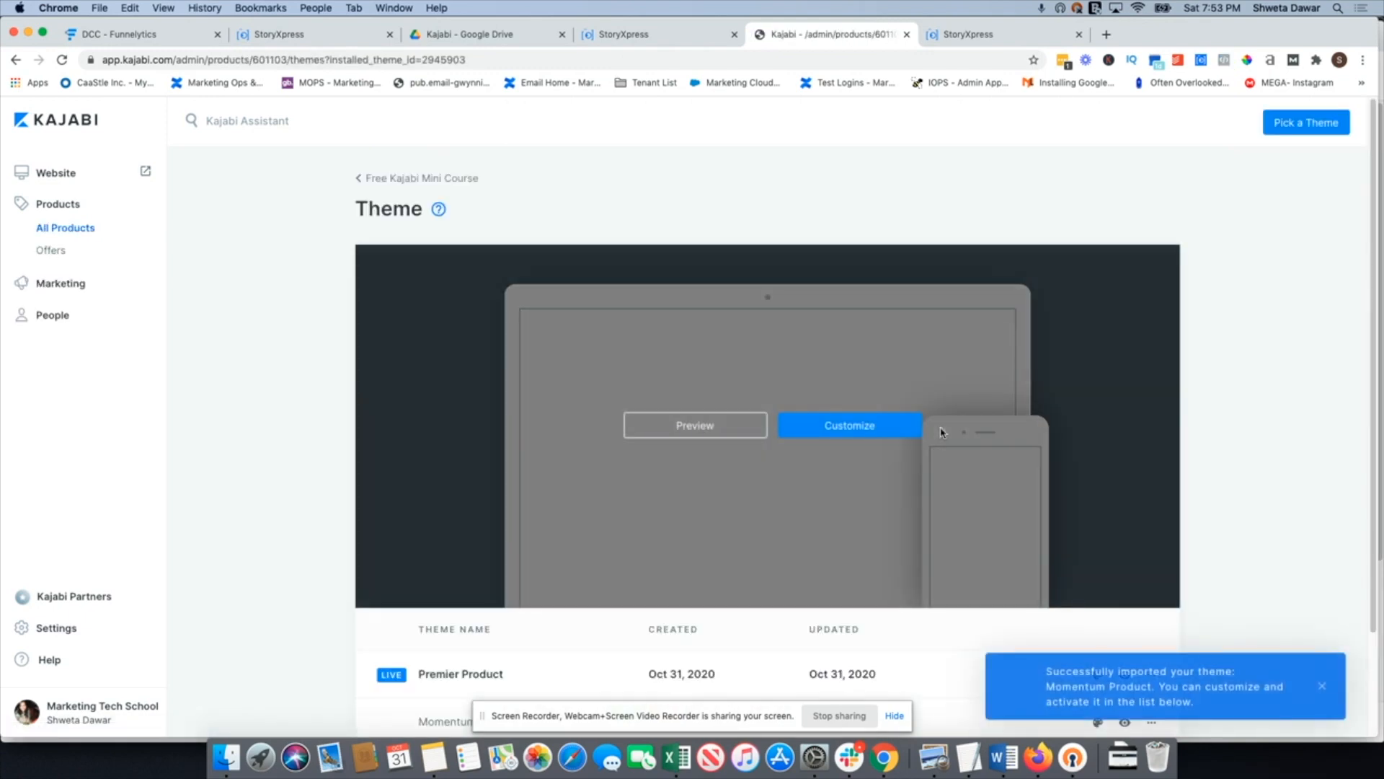
- Activate the imported Momentum Product theme in place of Premier Product
{"action": "scroll", "coordinate": [809, 435], "scroll_direction": "down", "scroll_amount": 3}
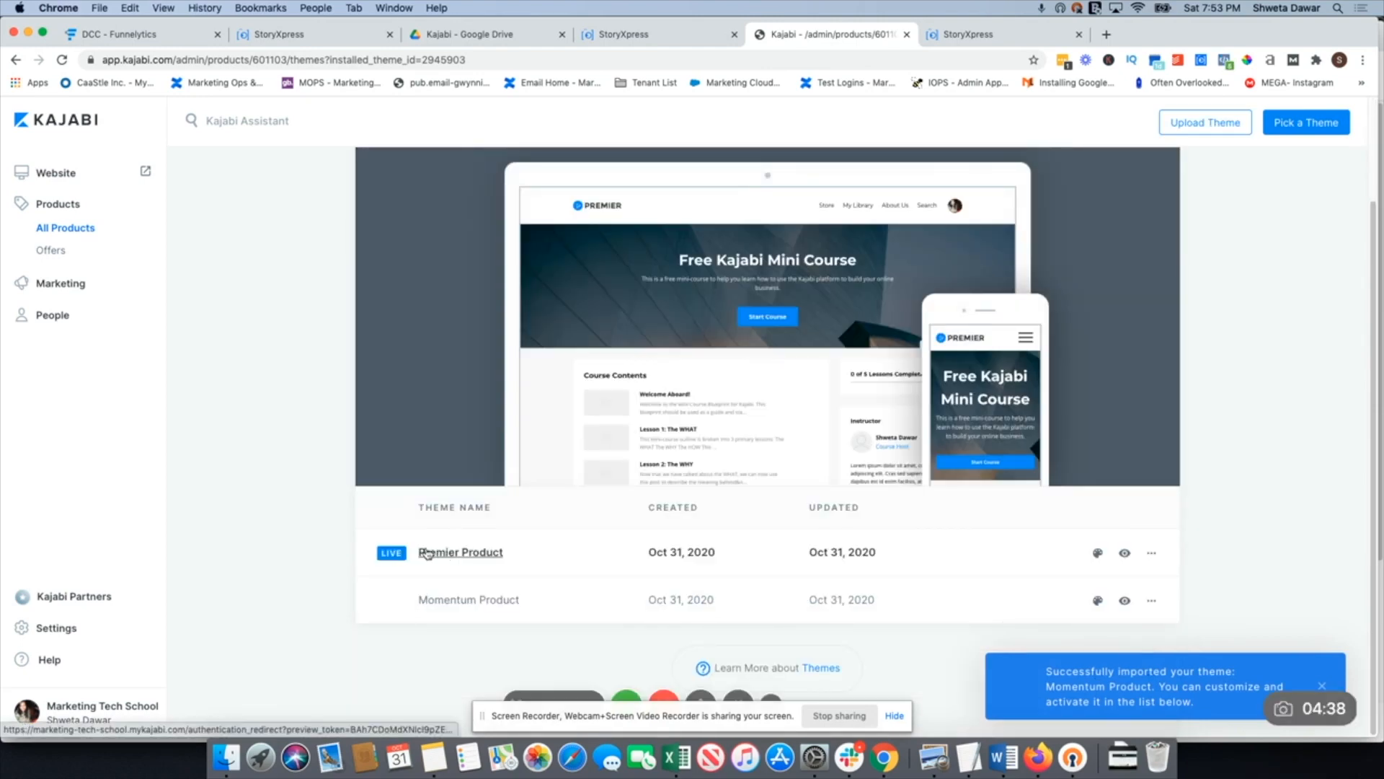
{"action": "left_click", "coordinate": [1152, 600]}
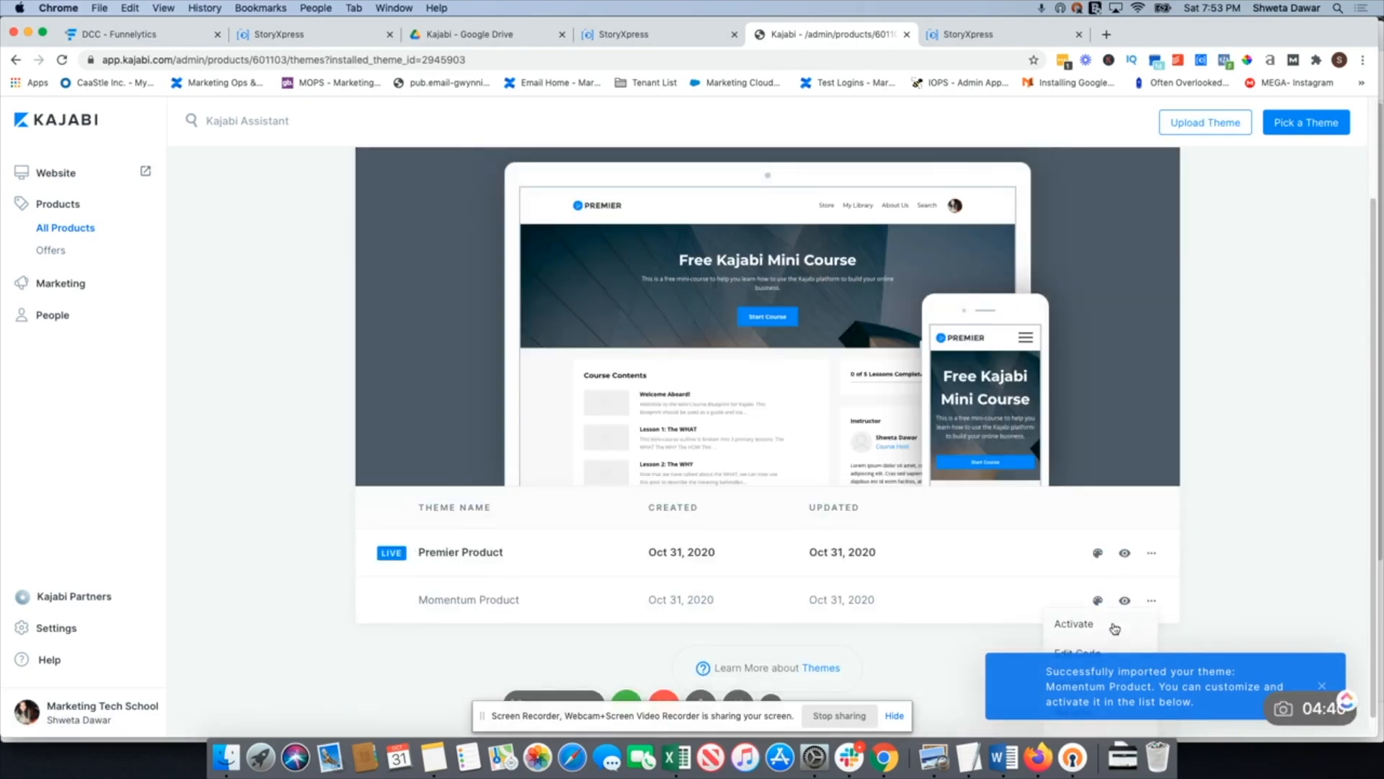
{"action": "left_click", "coordinate": [1080, 626]}
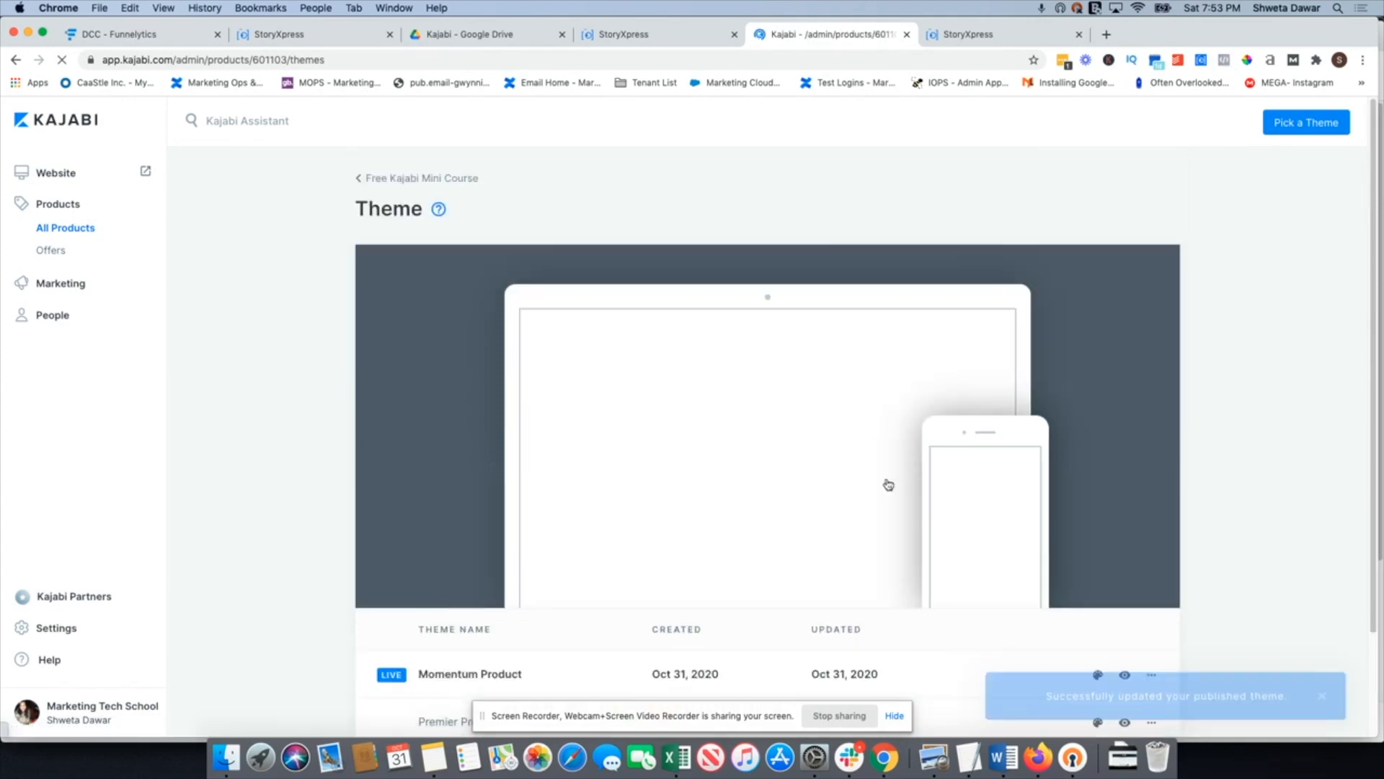
{"action": "scroll", "coordinate": [695, 411], "scroll_direction": "down", "scroll_amount": 3}
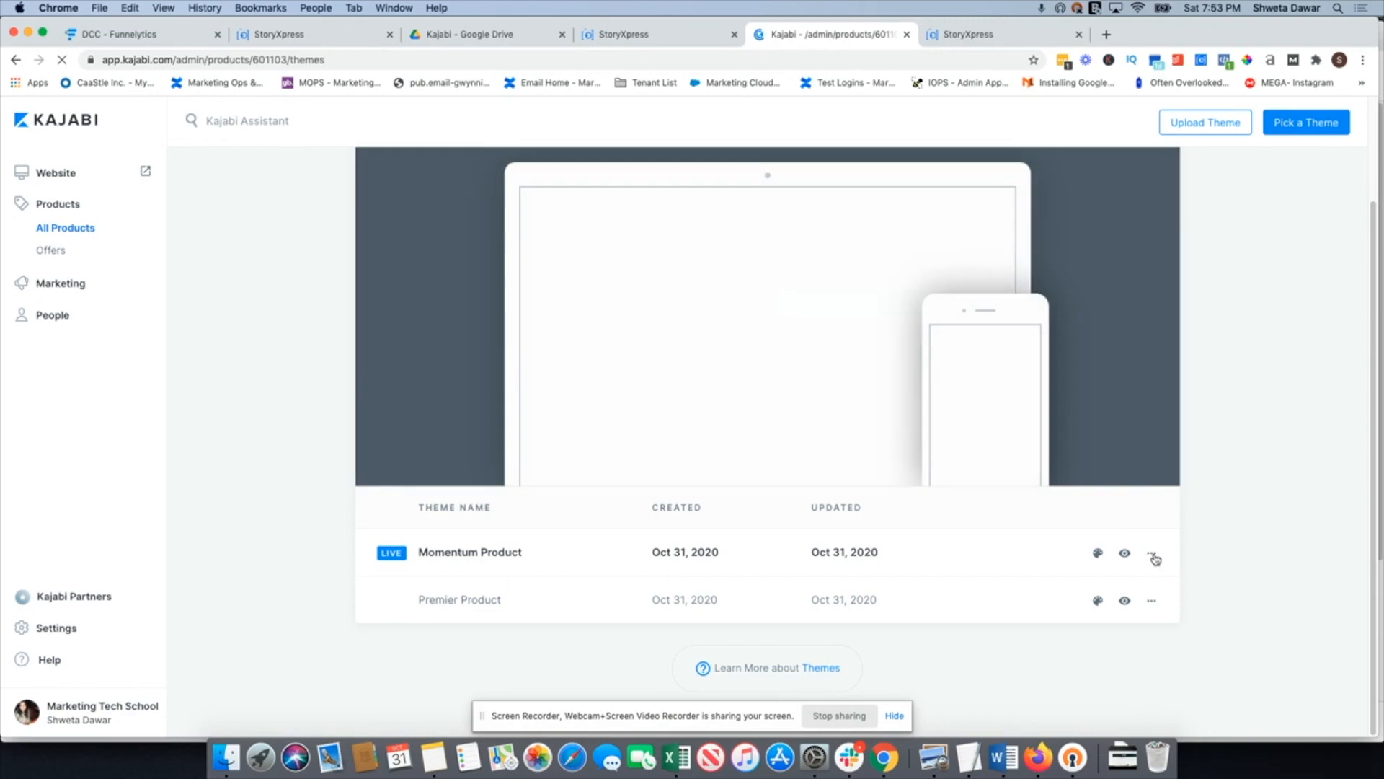
- Open the live Momentum theme for customizing and examine the sidebar card's image, link and content options
{"action": "left_click", "coordinate": [1101, 553]}
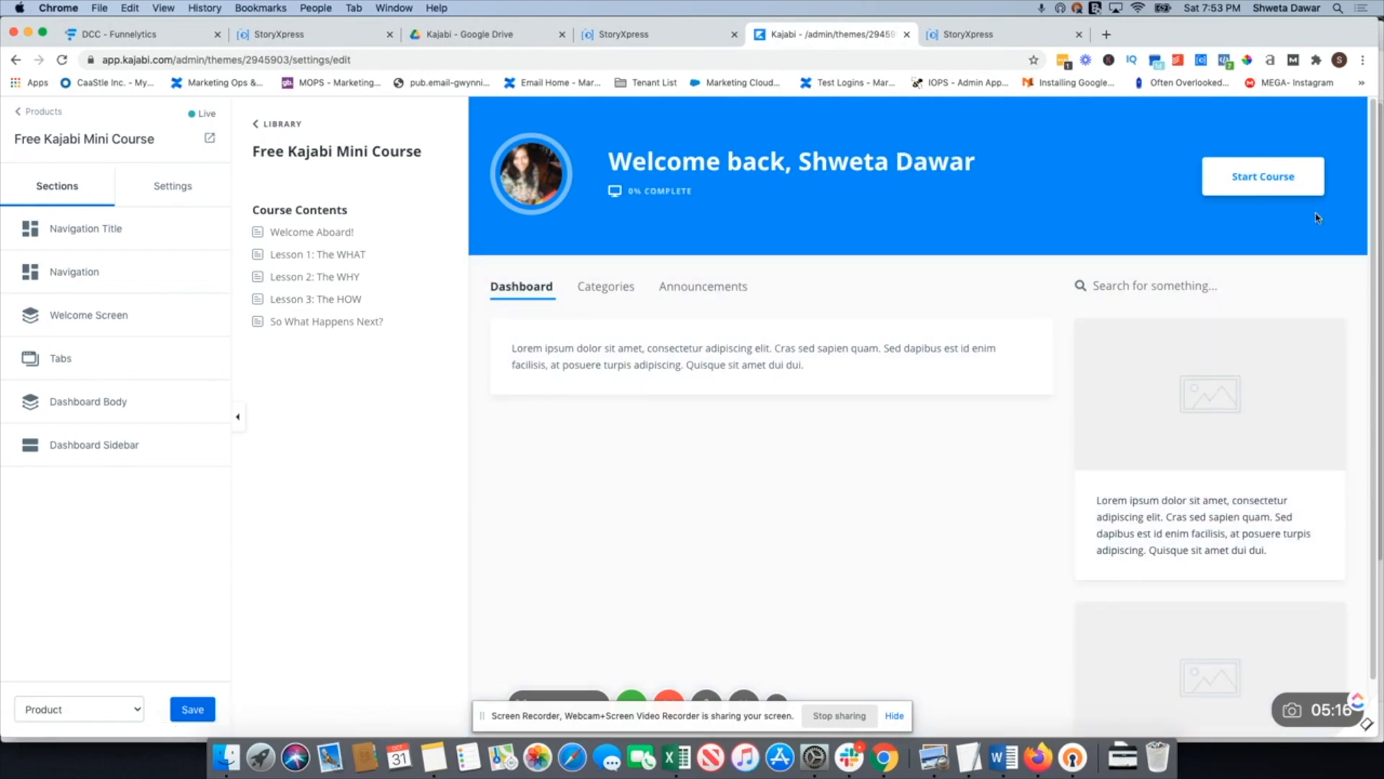
{"action": "left_click", "coordinate": [1217, 411]}
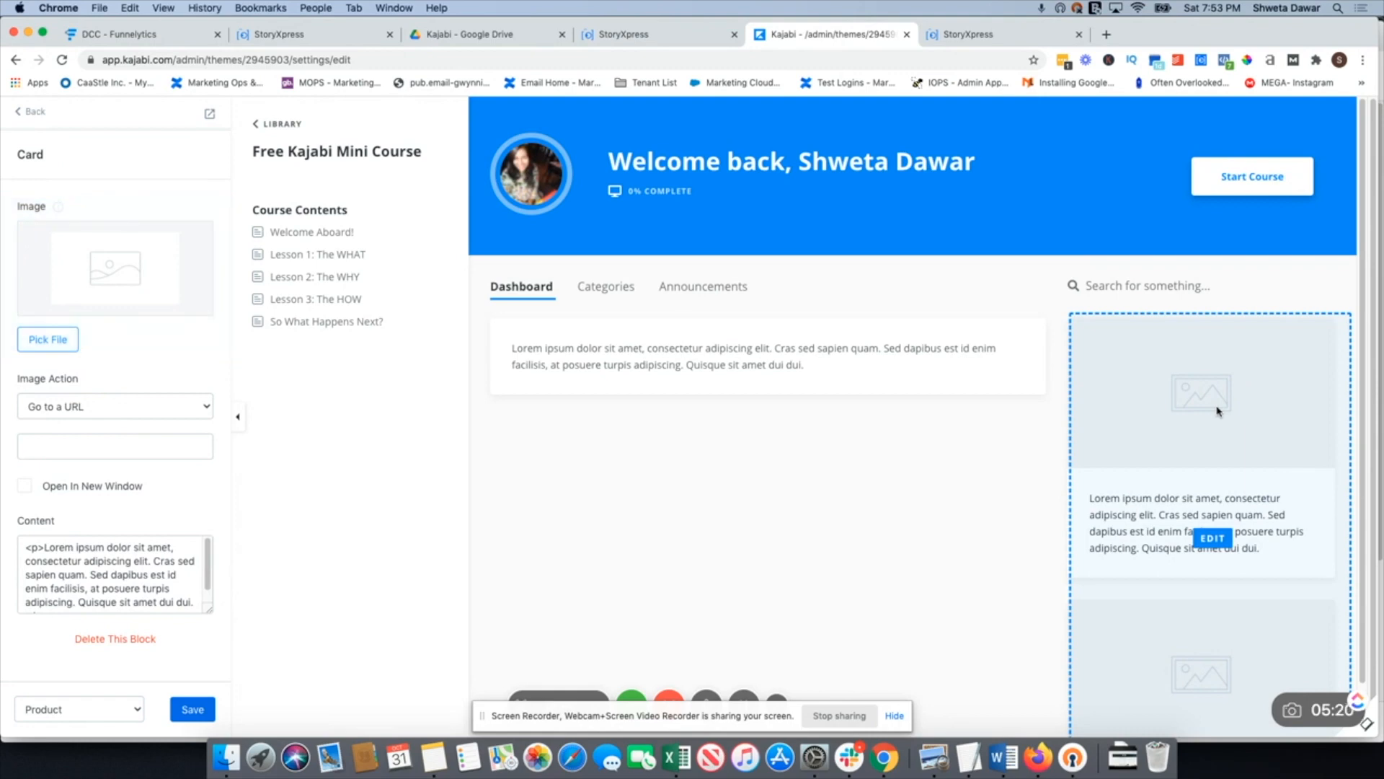
{"action": "scroll", "coordinate": [1217, 411], "scroll_direction": "down", "scroll_amount": 2}
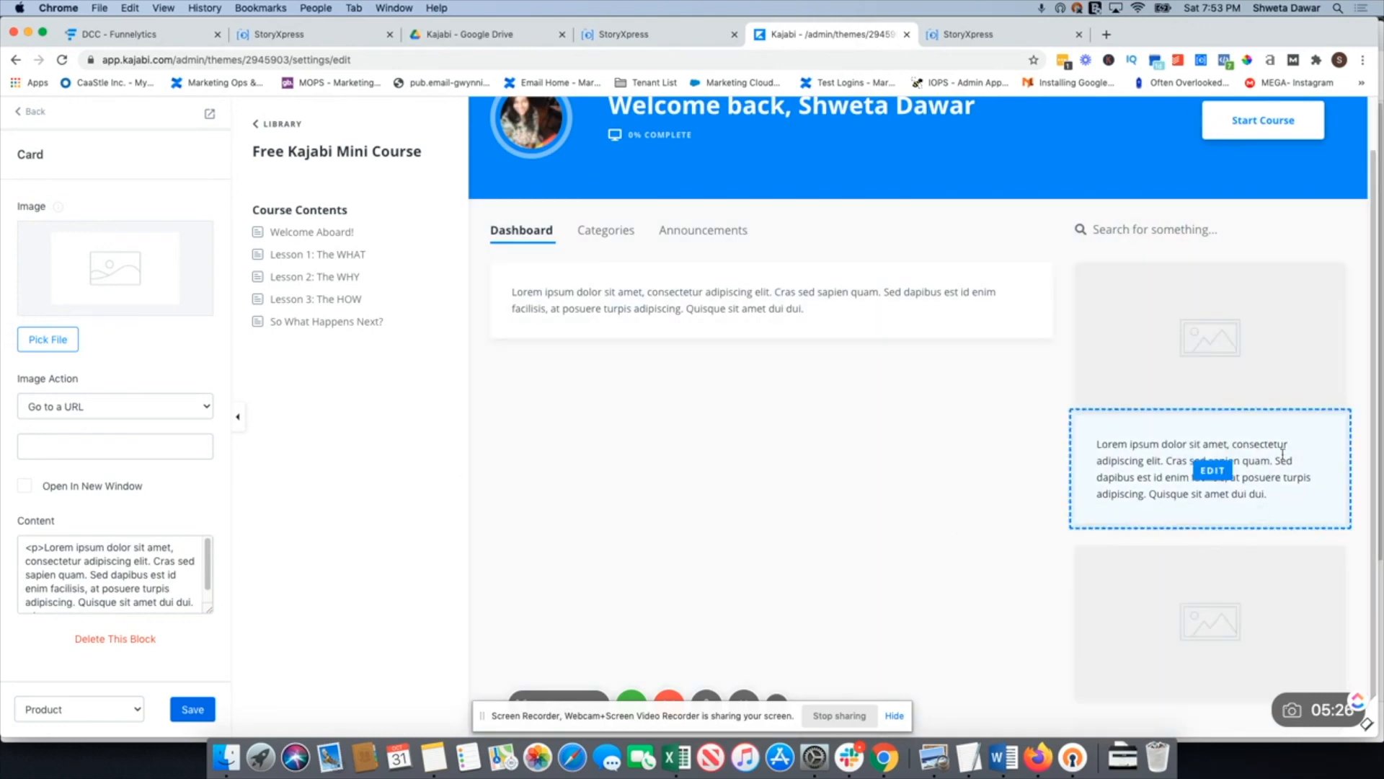
{"action": "double_click", "coordinate": [1177, 476]}
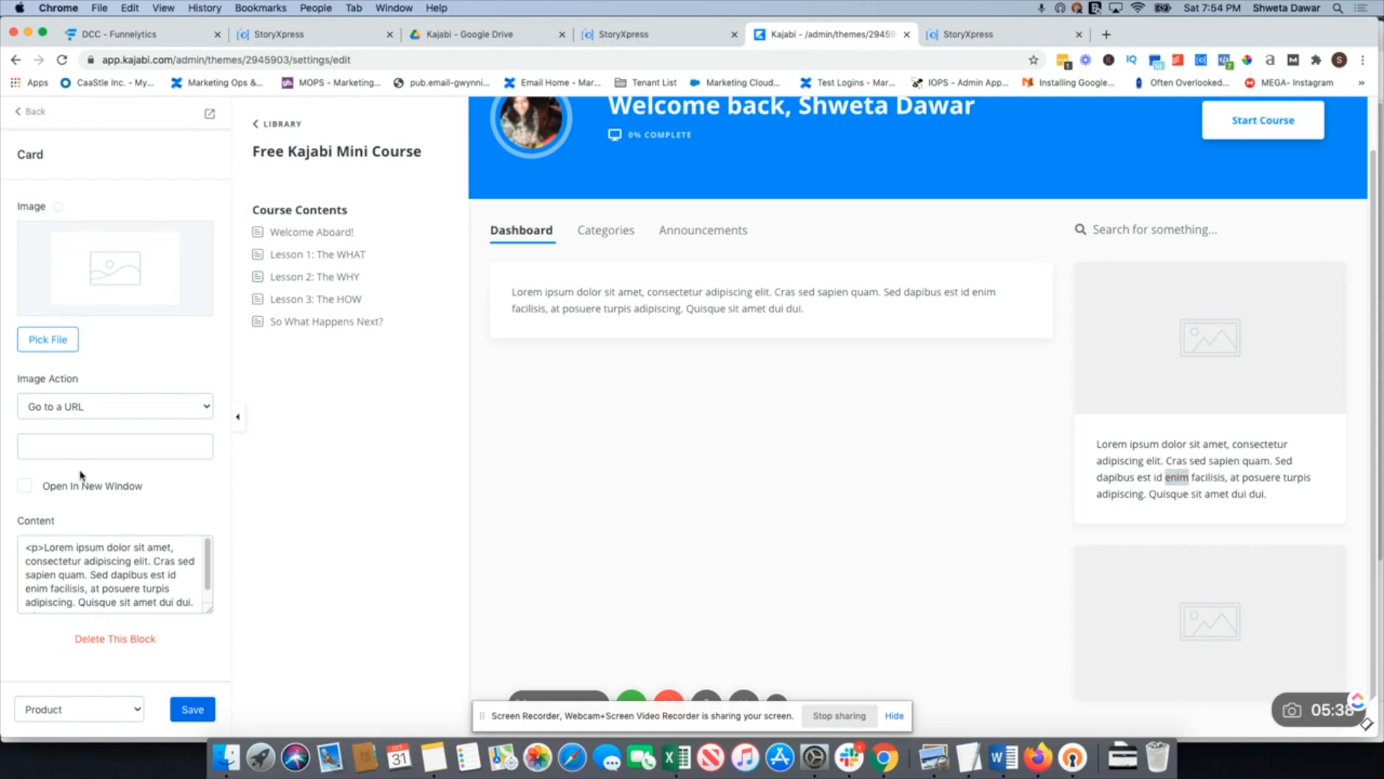
{"action": "left_click", "coordinate": [82, 447]}
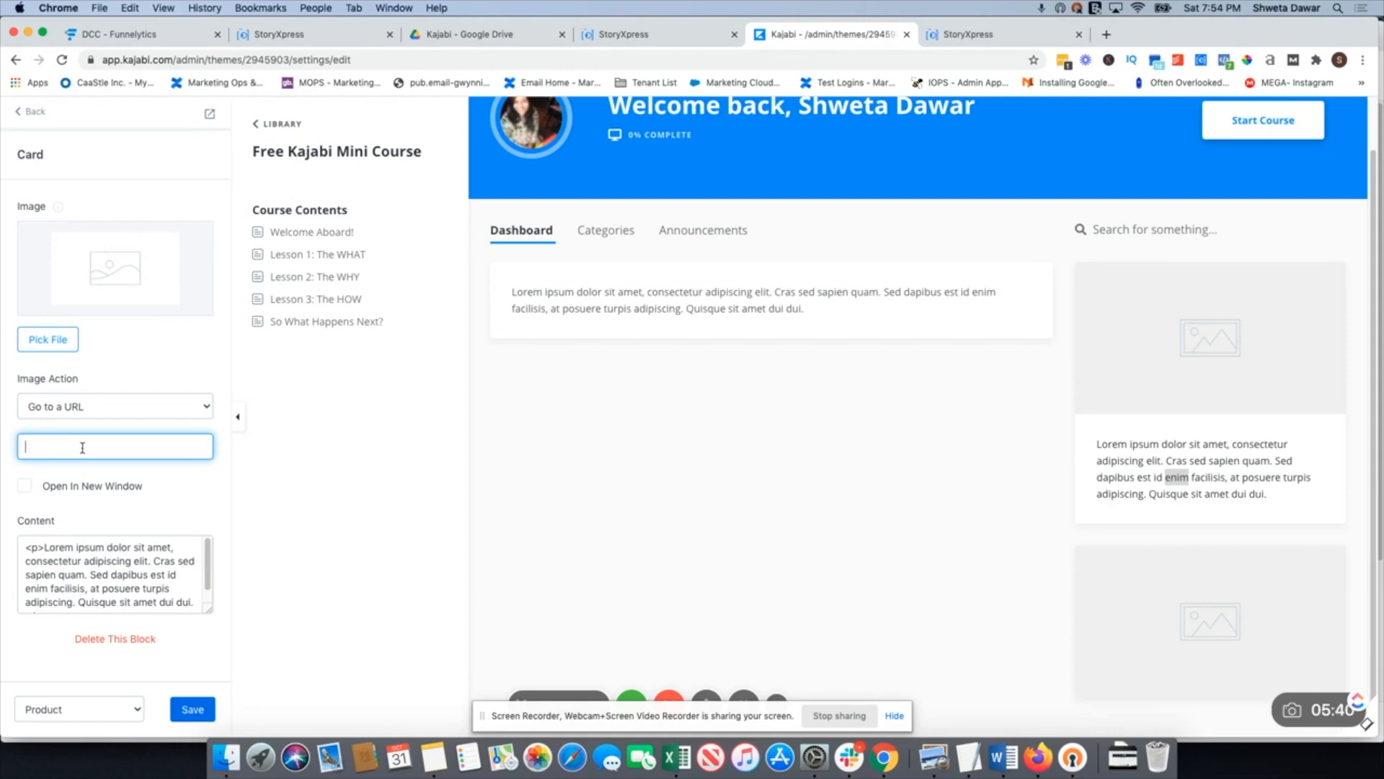
{"action": "left_click_drag", "start_coordinate": [48, 548], "coordinate": [127, 582]}
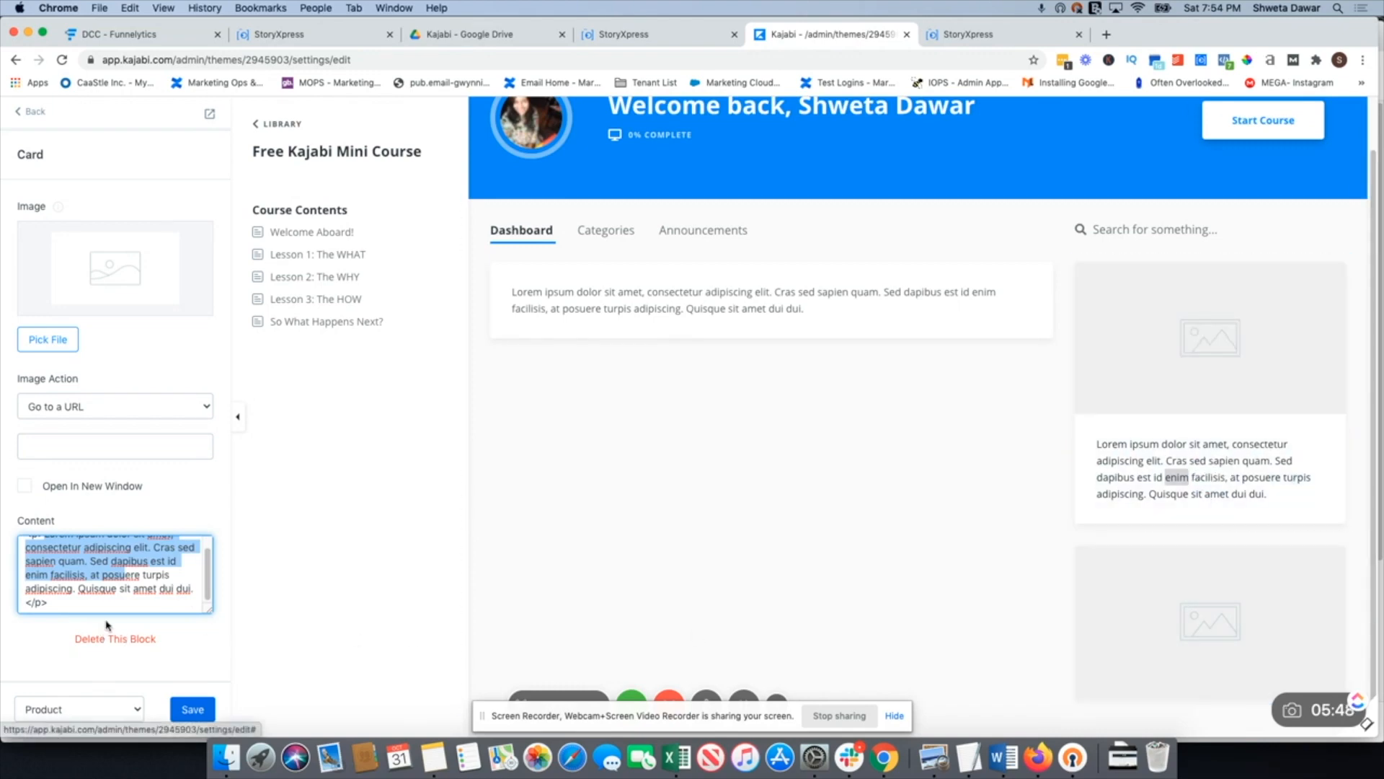
{"action": "scroll", "coordinate": [121, 609], "scroll_direction": "up", "scroll_amount": 1}
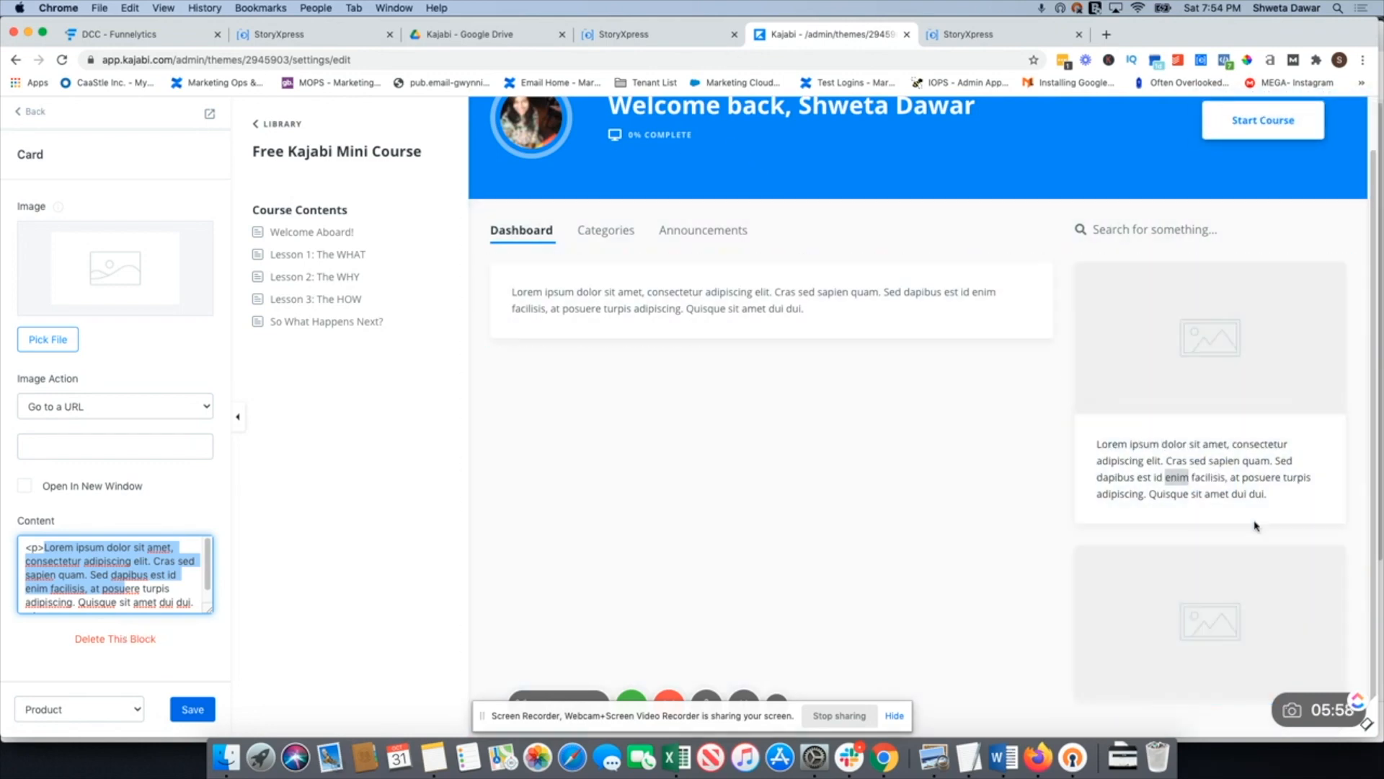
{"action": "scroll", "coordinate": [1280, 546], "scroll_direction": "down", "scroll_amount": 1}
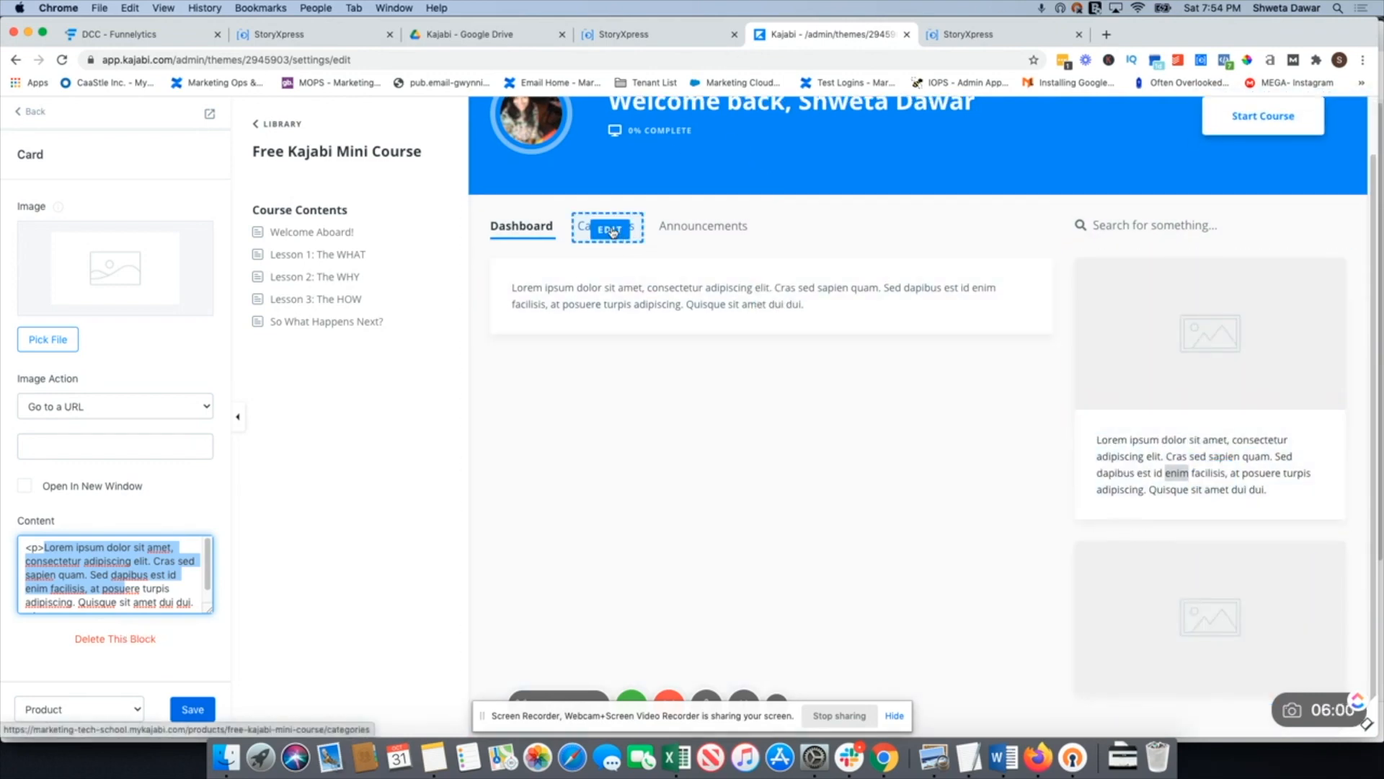
- Check the editable label texts of the course page tabs and the navigation title's back link text
{"action": "left_click", "coordinate": [537, 231]}
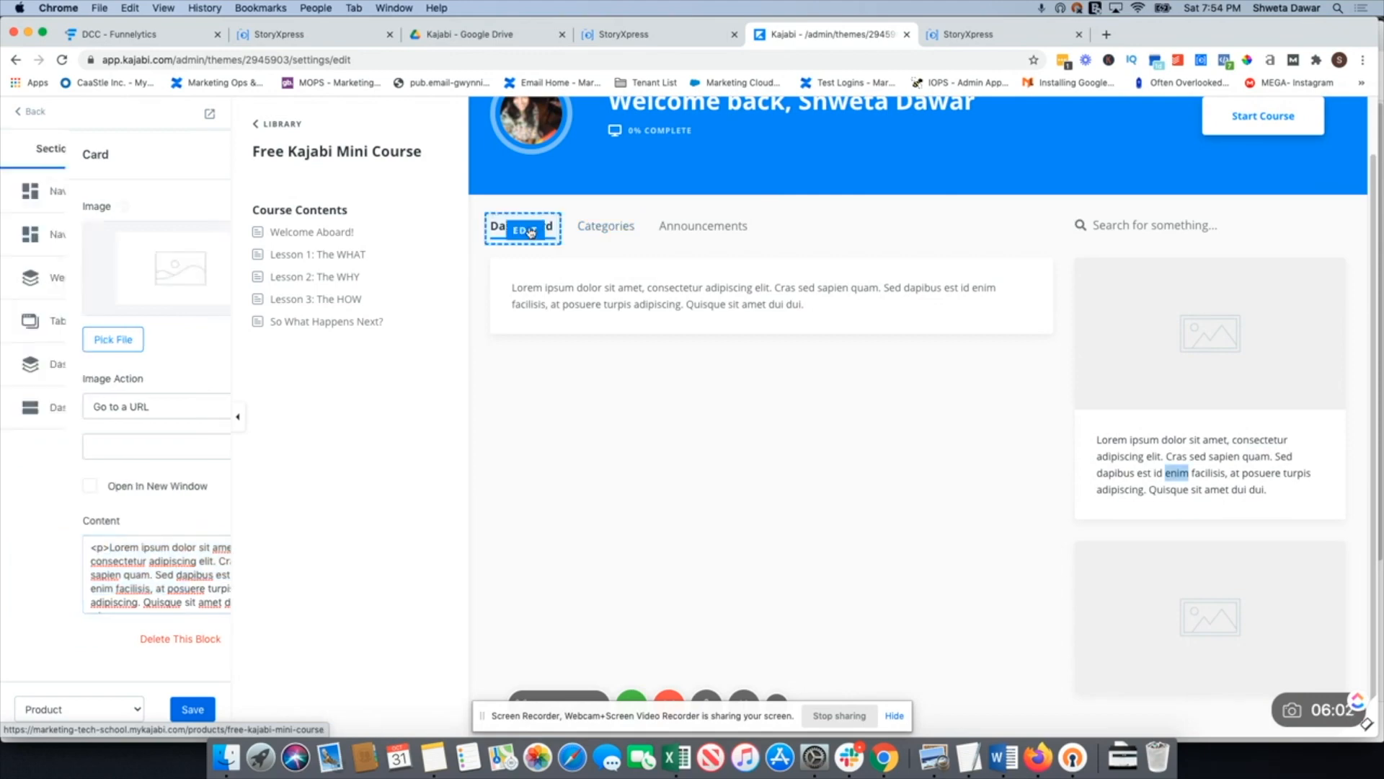
{"action": "left_click", "coordinate": [87, 237]}
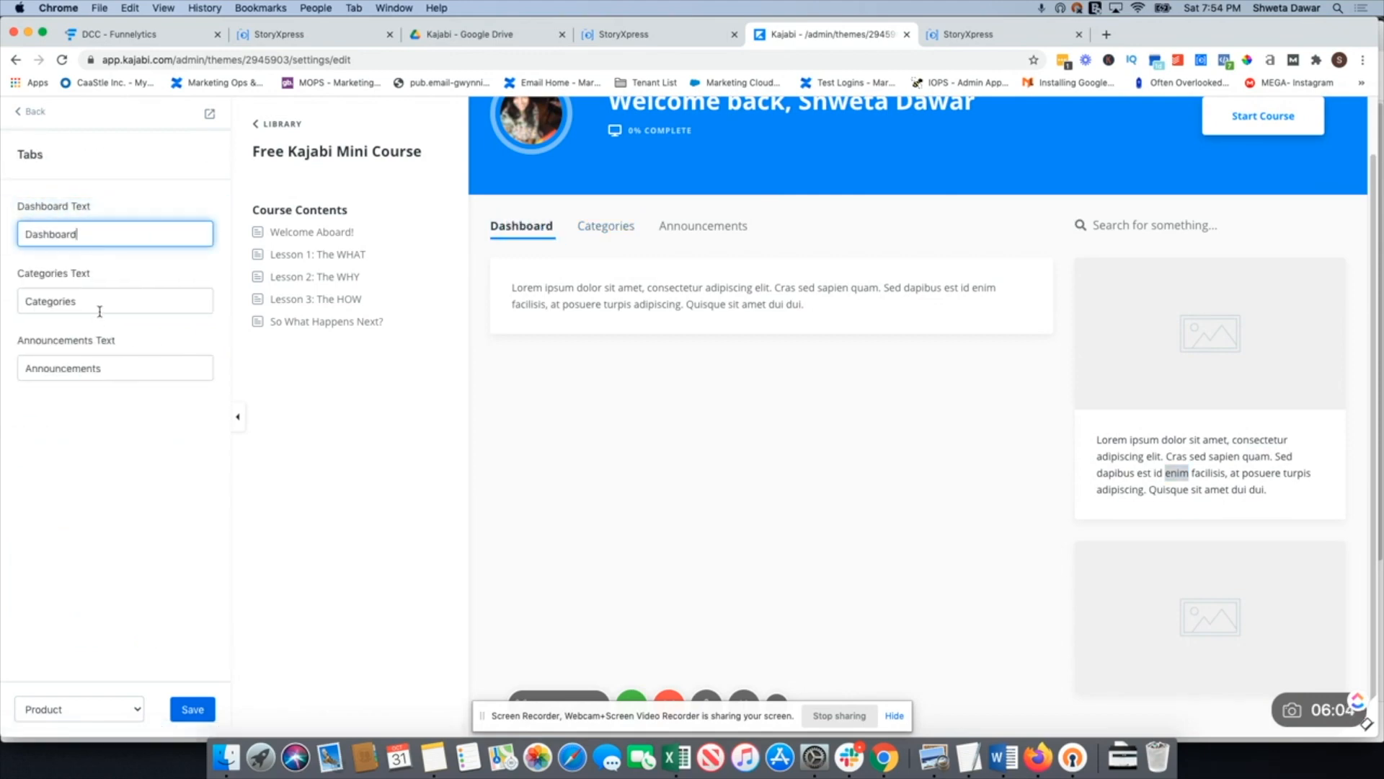
{"action": "left_click", "coordinate": [705, 234]}
{"action": "left_click", "coordinate": [104, 374]}
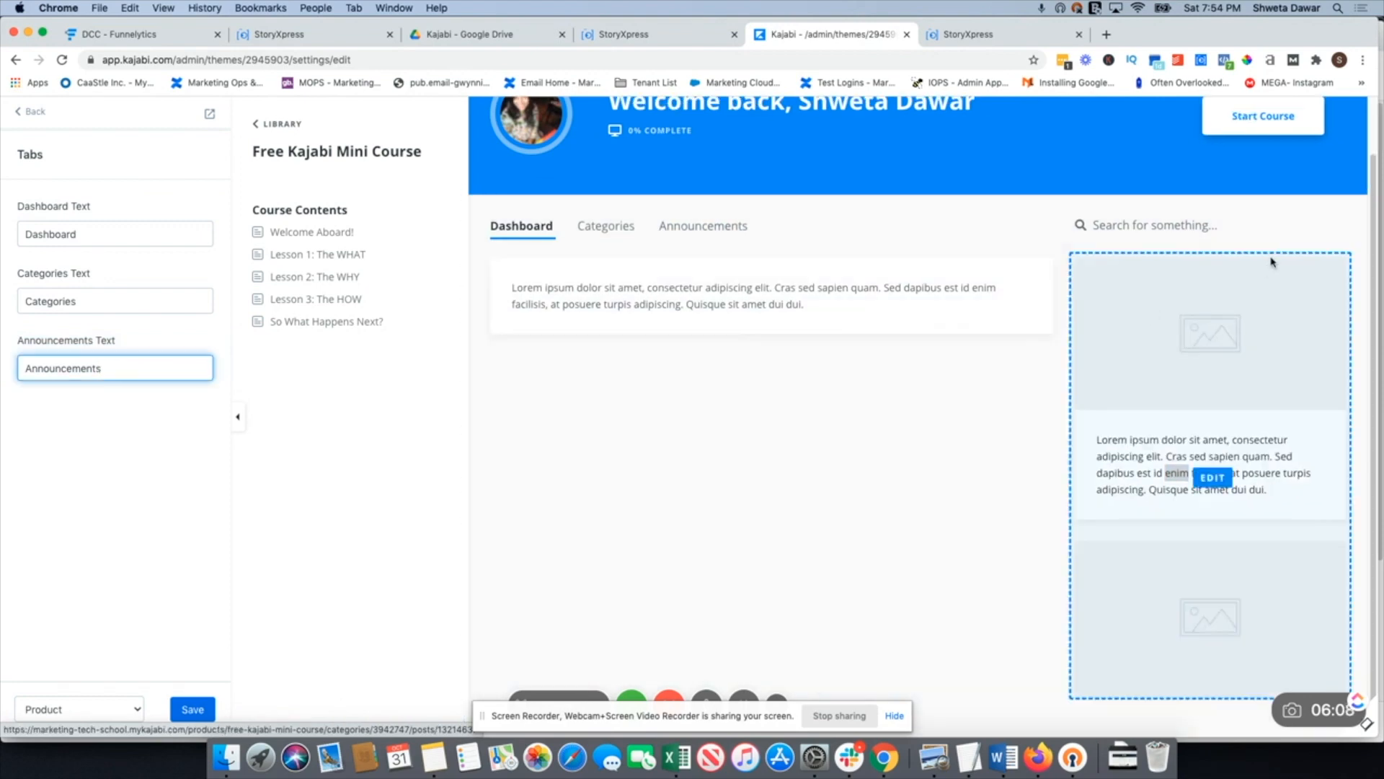
{"action": "scroll", "coordinate": [1254, 252], "scroll_direction": "up", "scroll_amount": 2}
{"action": "left_click", "coordinate": [30, 111]}
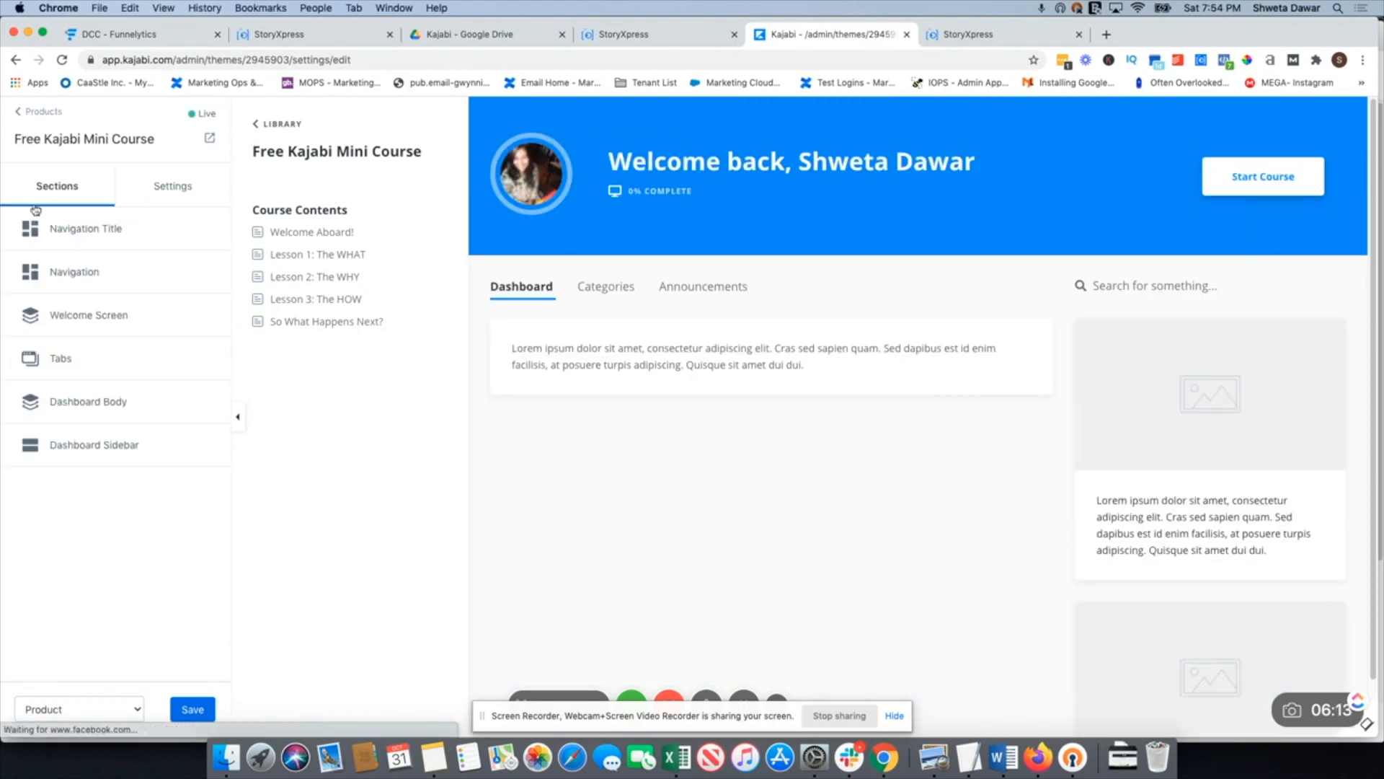
{"action": "left_click", "coordinate": [72, 228]}
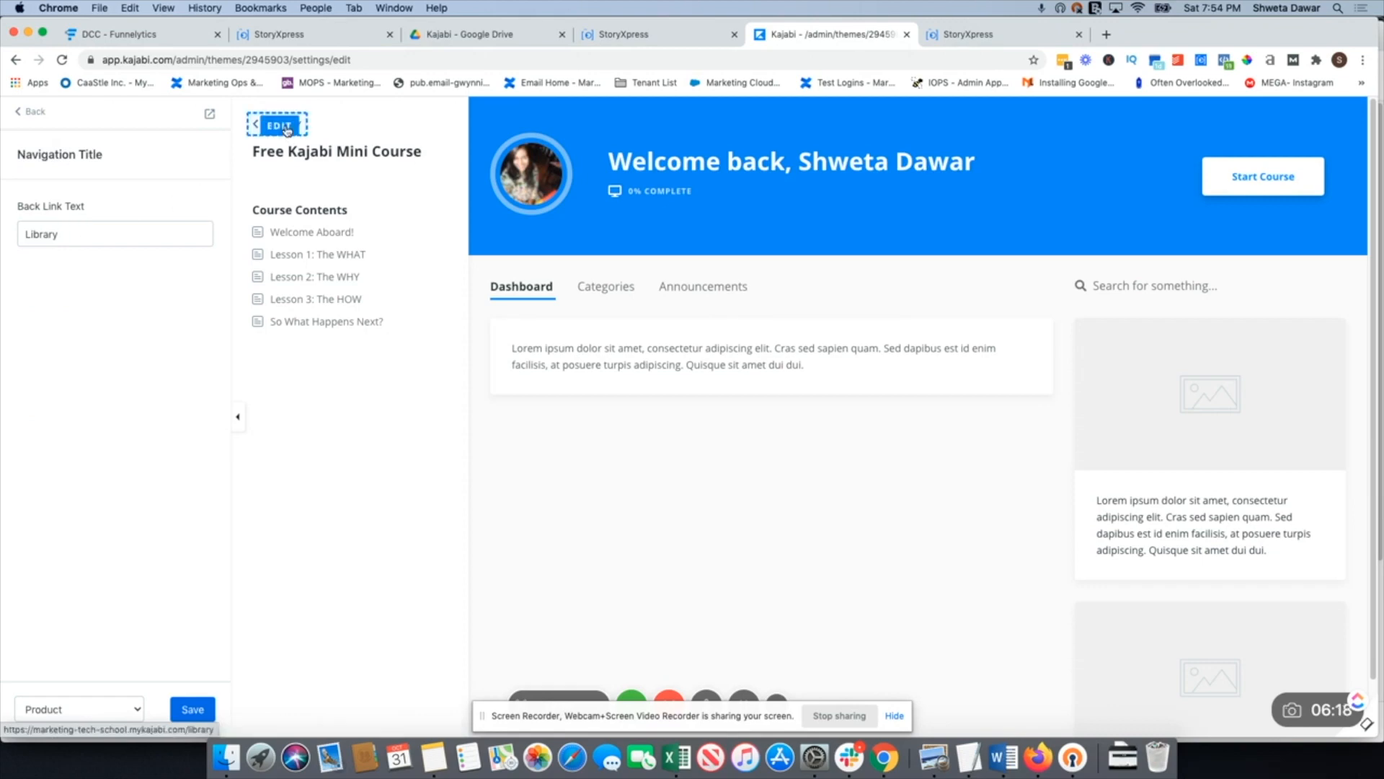
{"action": "left_click", "coordinate": [27, 112]}
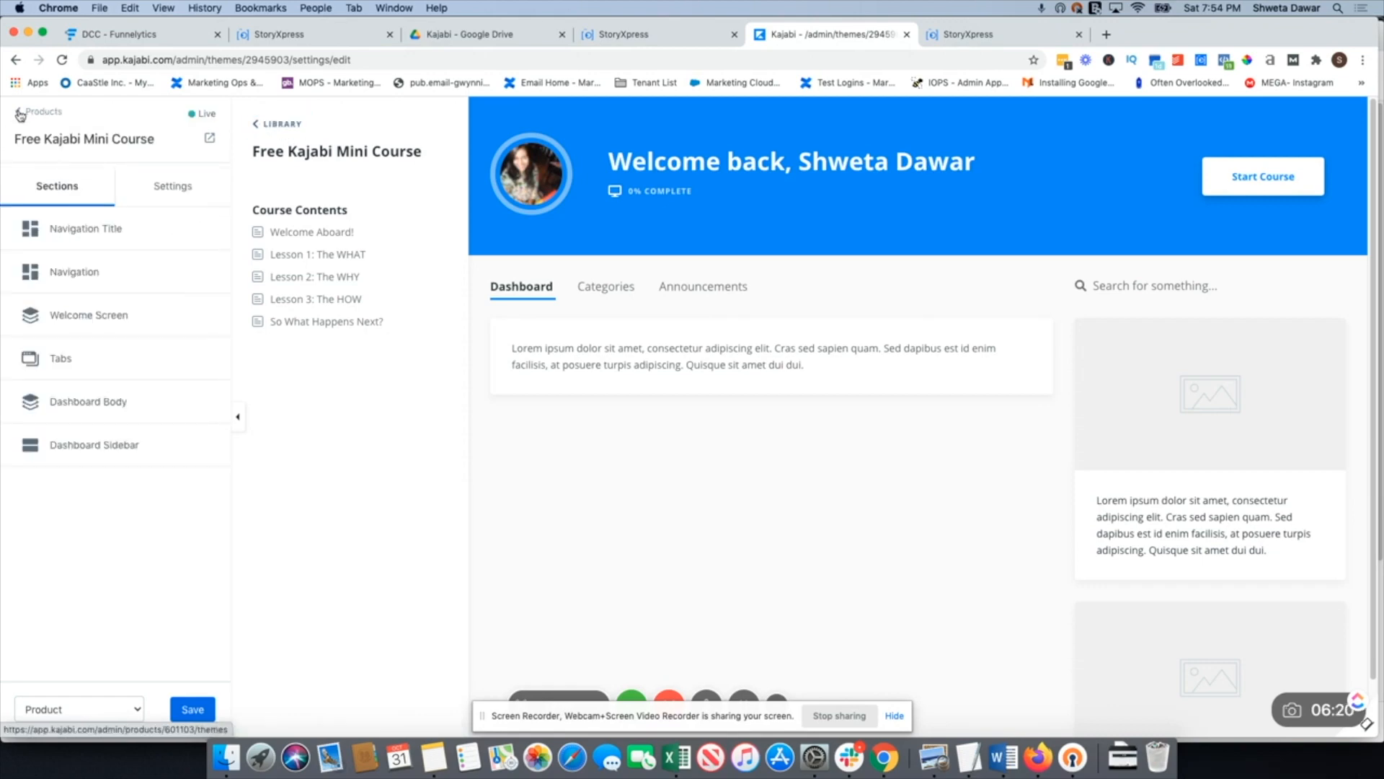
- Set the primary color in the theme's color scheme to a custom dark purple
{"action": "left_click", "coordinate": [171, 186]}
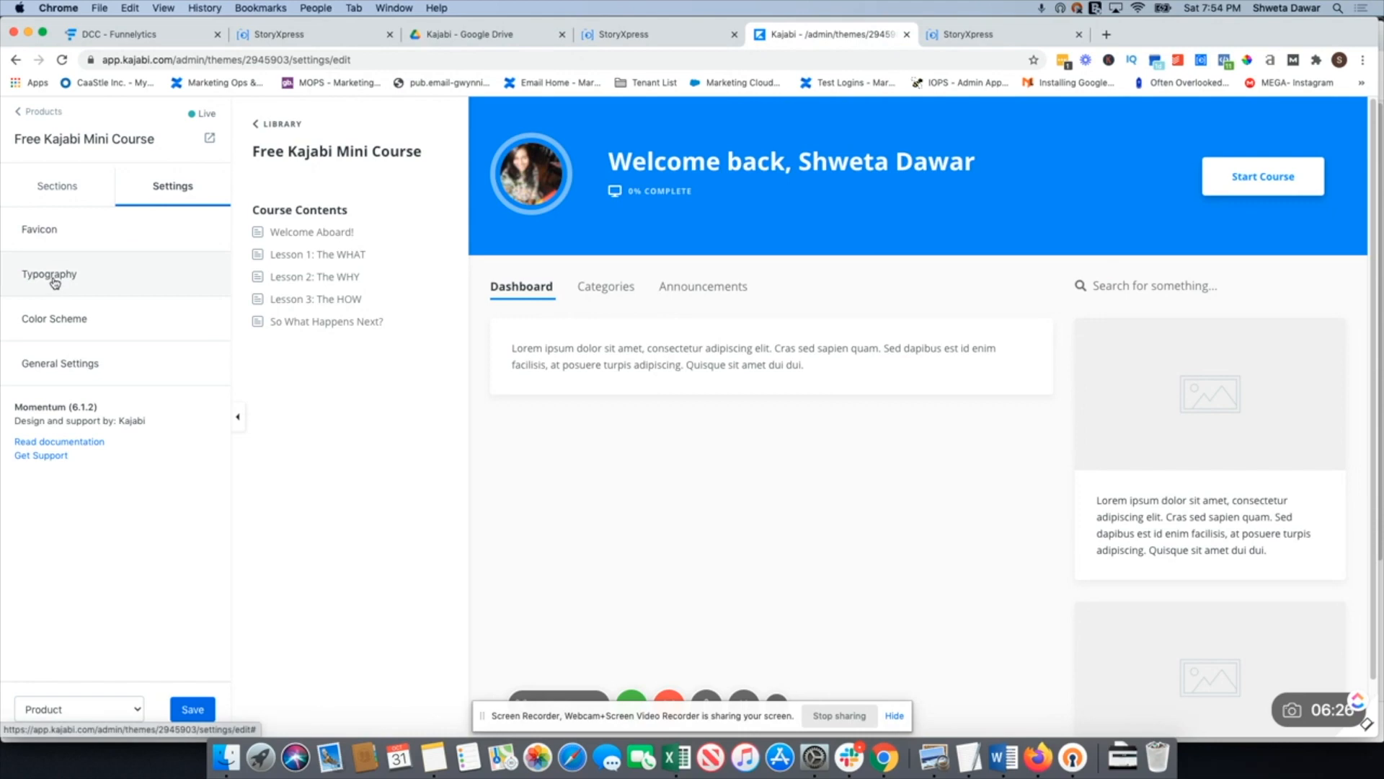
{"action": "left_click", "coordinate": [61, 340]}
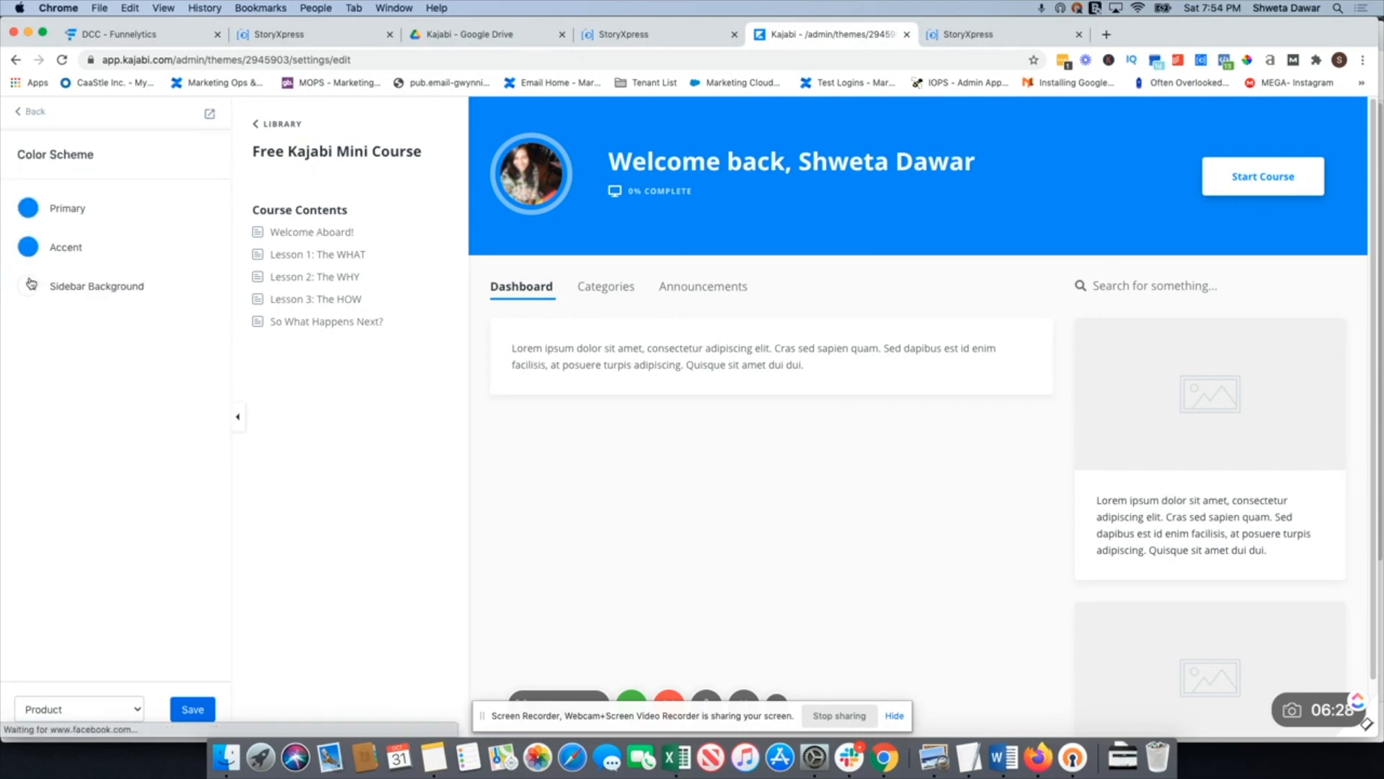
{"action": "left_click", "coordinate": [29, 208]}
{"action": "left_click", "coordinate": [126, 269]}
{"action": "left_click", "coordinate": [151, 406]}
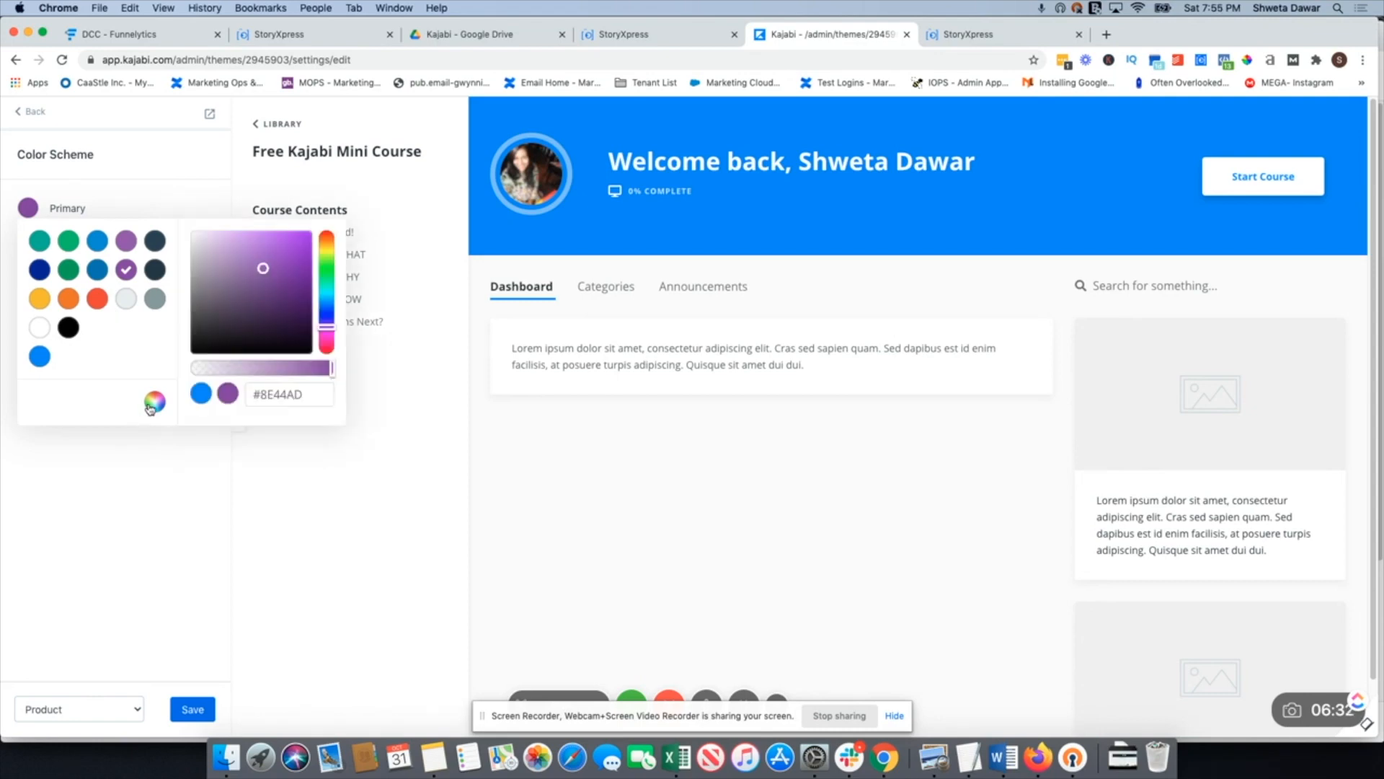
{"action": "left_click", "coordinate": [279, 305]}
{"action": "left_click", "coordinate": [247, 291]}
{"action": "left_click", "coordinate": [174, 186]}
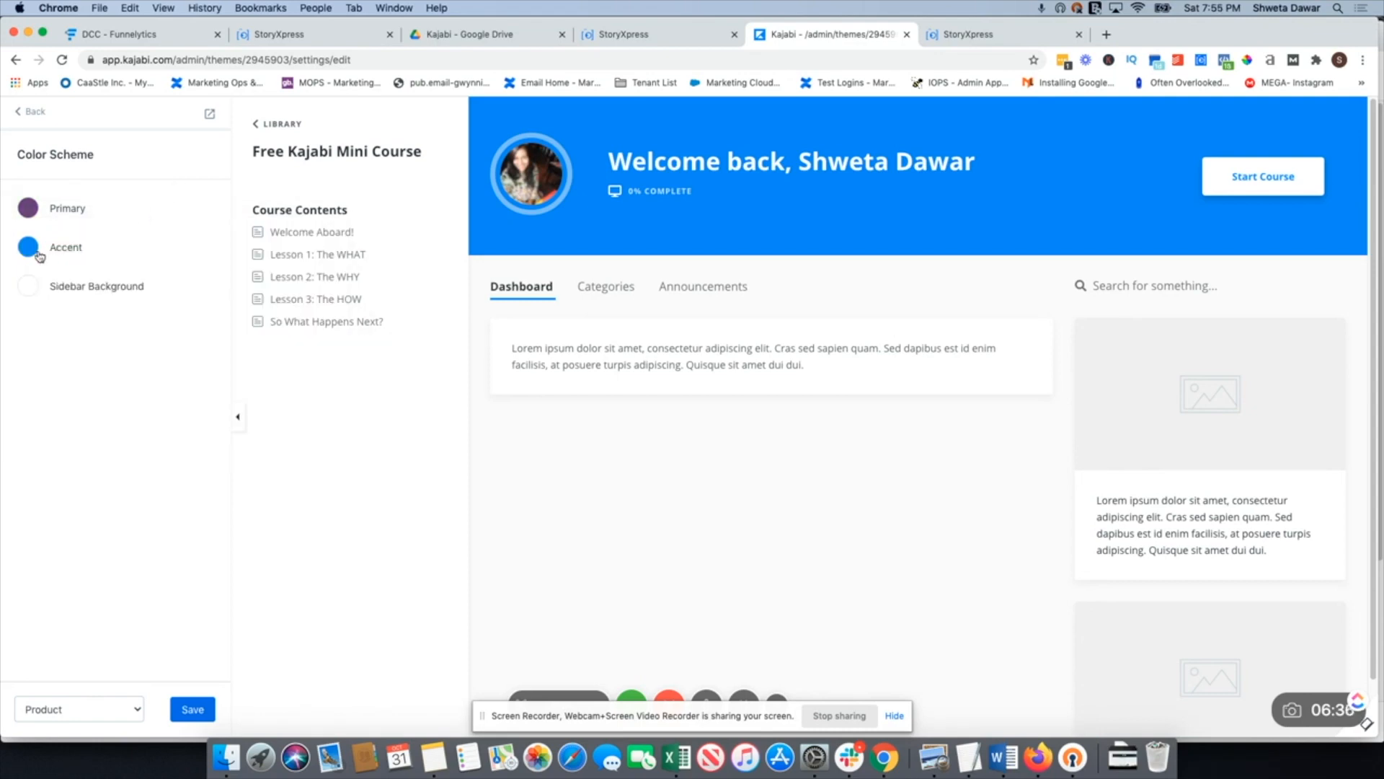
- Set the accent color of the theme's color scheme to light gray
{"action": "left_click", "coordinate": [27, 249]}
{"action": "left_click", "coordinate": [127, 339]}
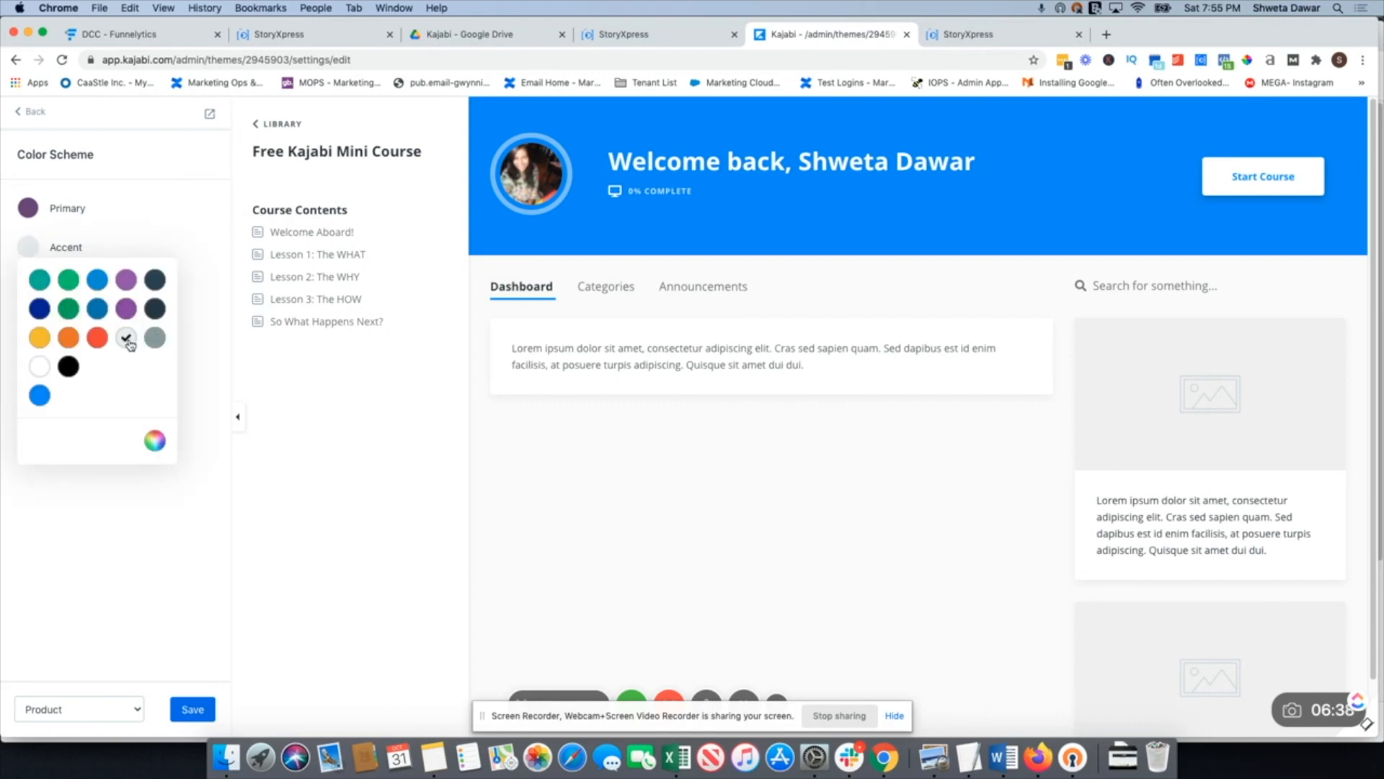
{"action": "left_click", "coordinate": [164, 208]}
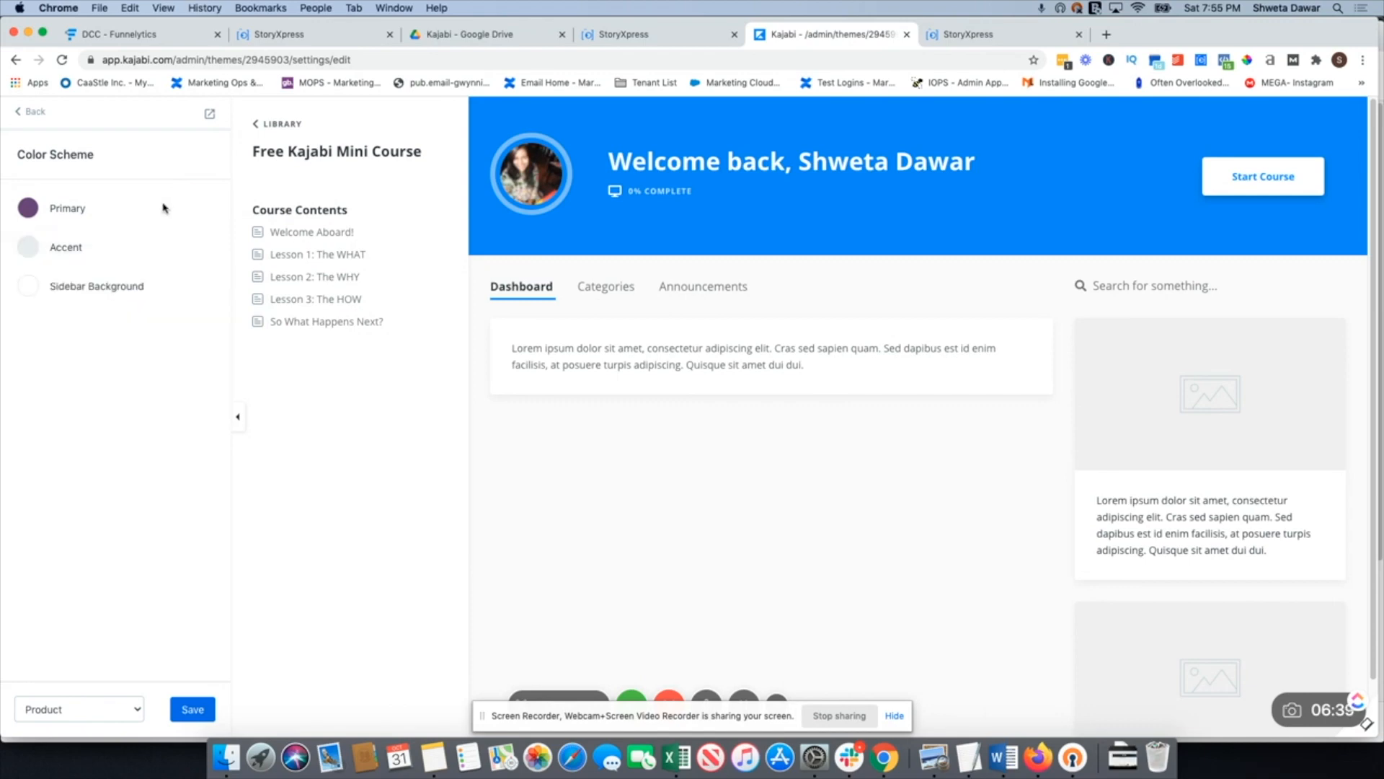
- Set the sidebar background color to gray and save the color scheme
{"action": "left_click", "coordinate": [28, 286]}
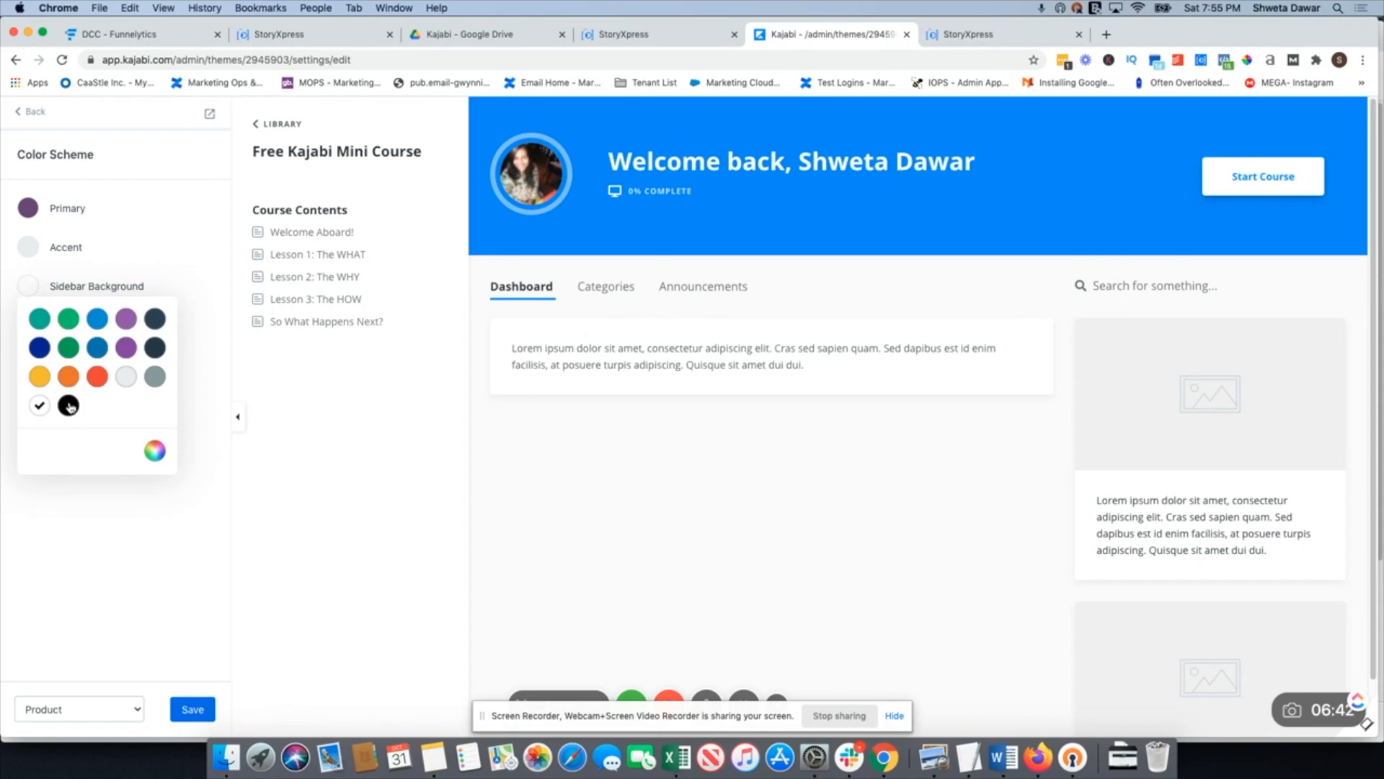
{"action": "left_click", "coordinate": [155, 376]}
{"action": "left_click", "coordinate": [182, 214]}
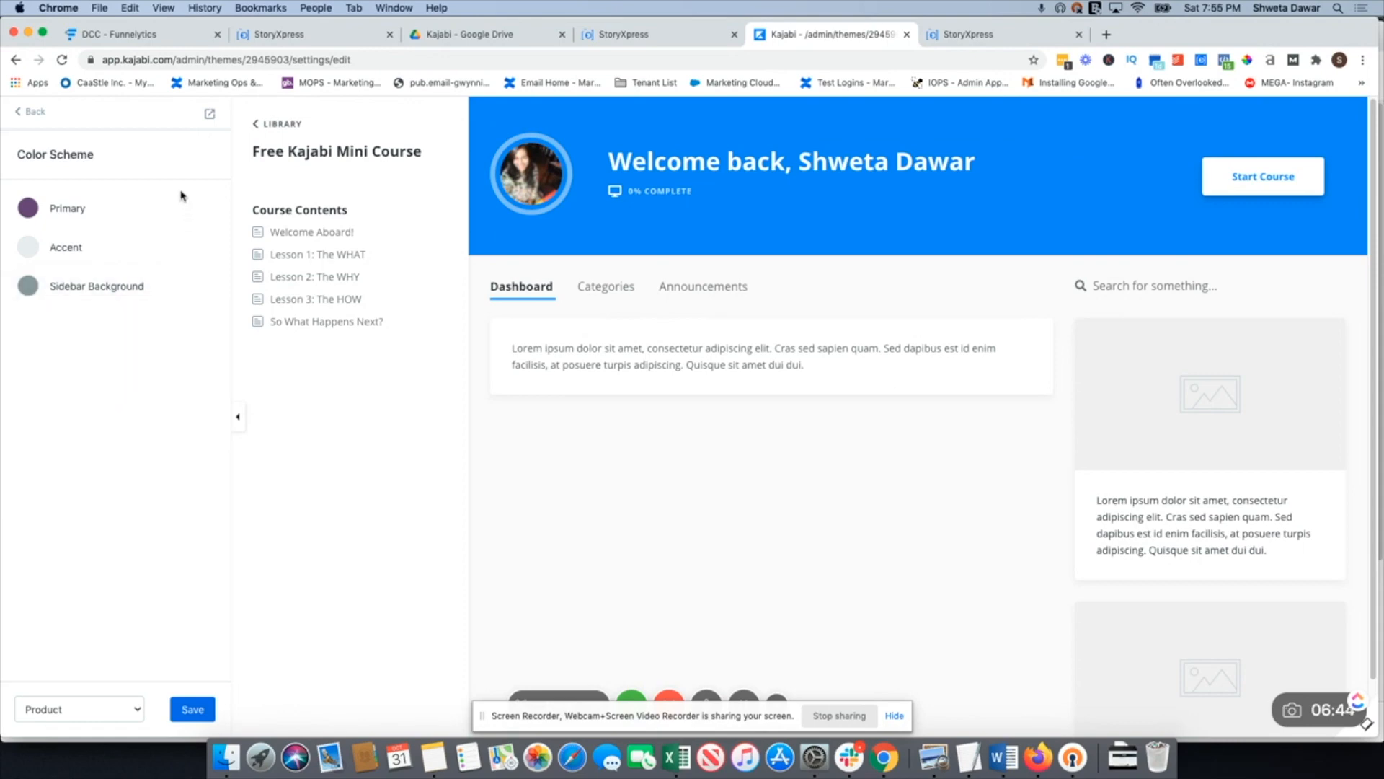
{"action": "left_click", "coordinate": [131, 713]}
{"action": "left_click", "coordinate": [131, 712]}
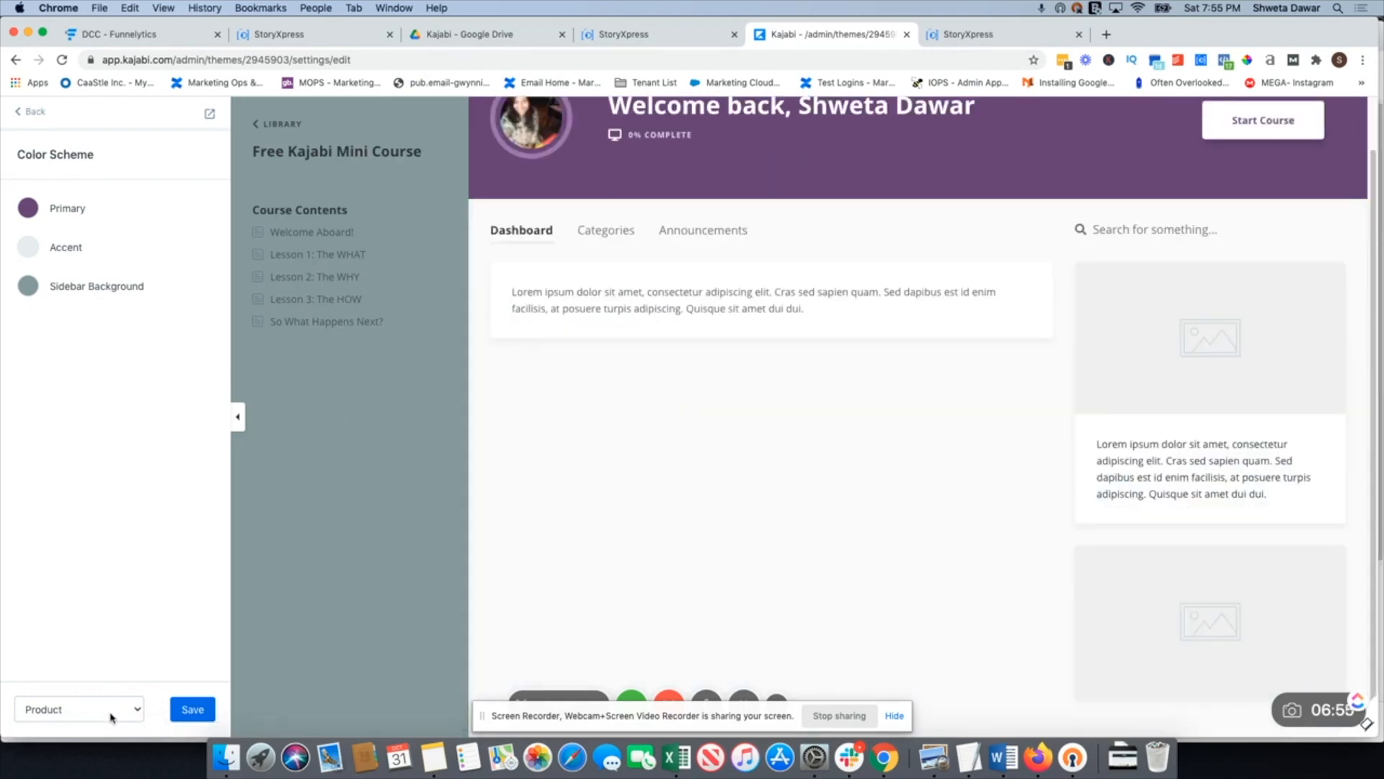
- Preview the Categories page and the Post page of the mini course with the new colors
{"action": "left_click", "coordinate": [110, 713]}
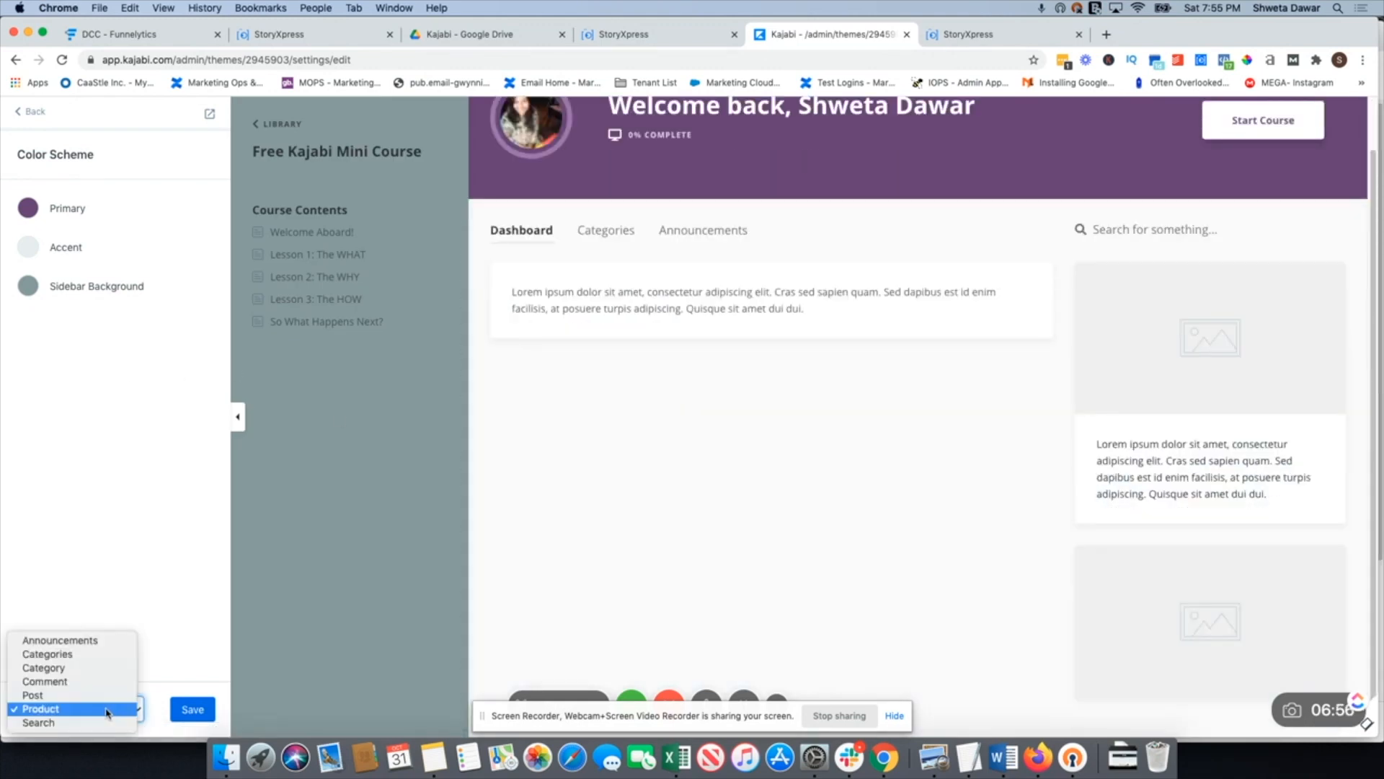
{"action": "left_click", "coordinate": [69, 655]}
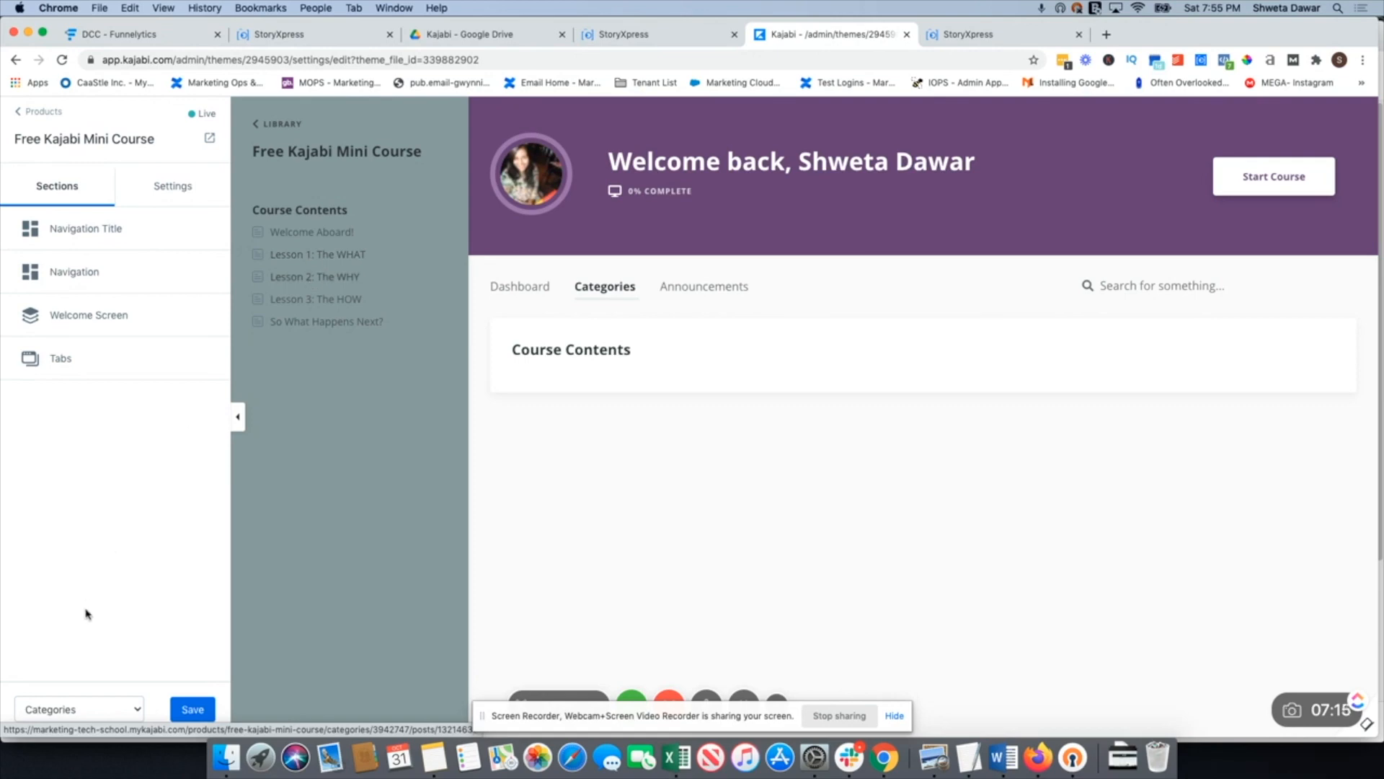
{"action": "left_click", "coordinate": [83, 710]}
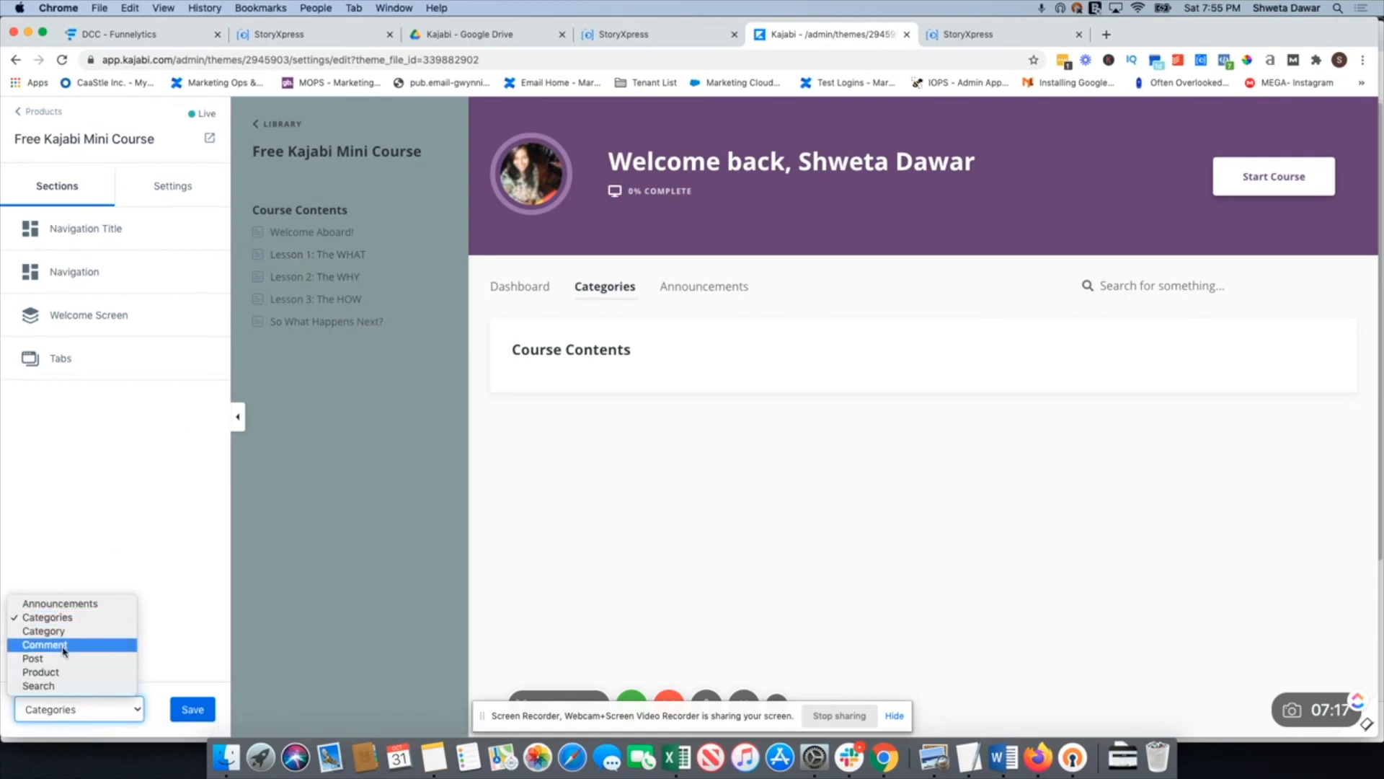
{"action": "left_click", "coordinate": [33, 658]}
{"action": "left_click", "coordinate": [193, 709]}
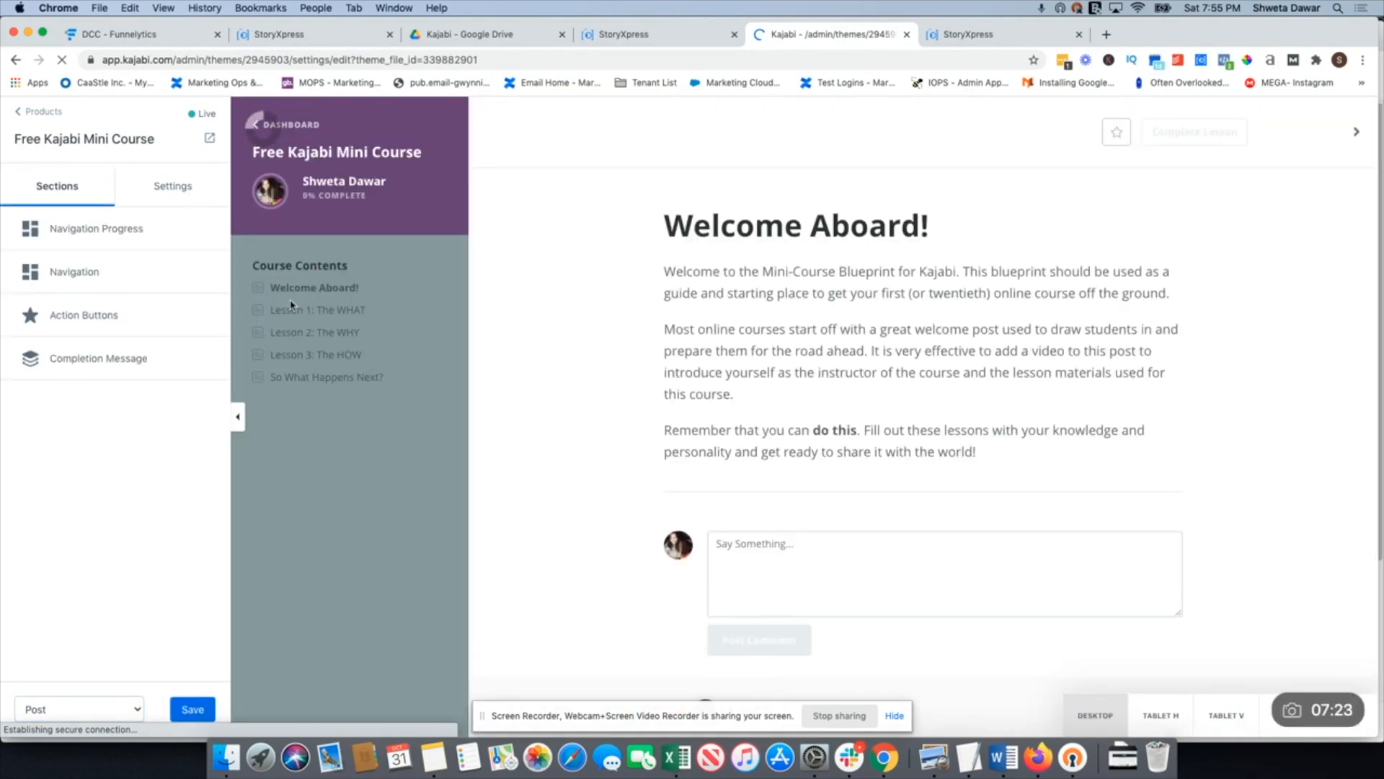
- Preview the Category page, look through its course contents, and return to the Post page
{"action": "left_click", "coordinate": [79, 708]}
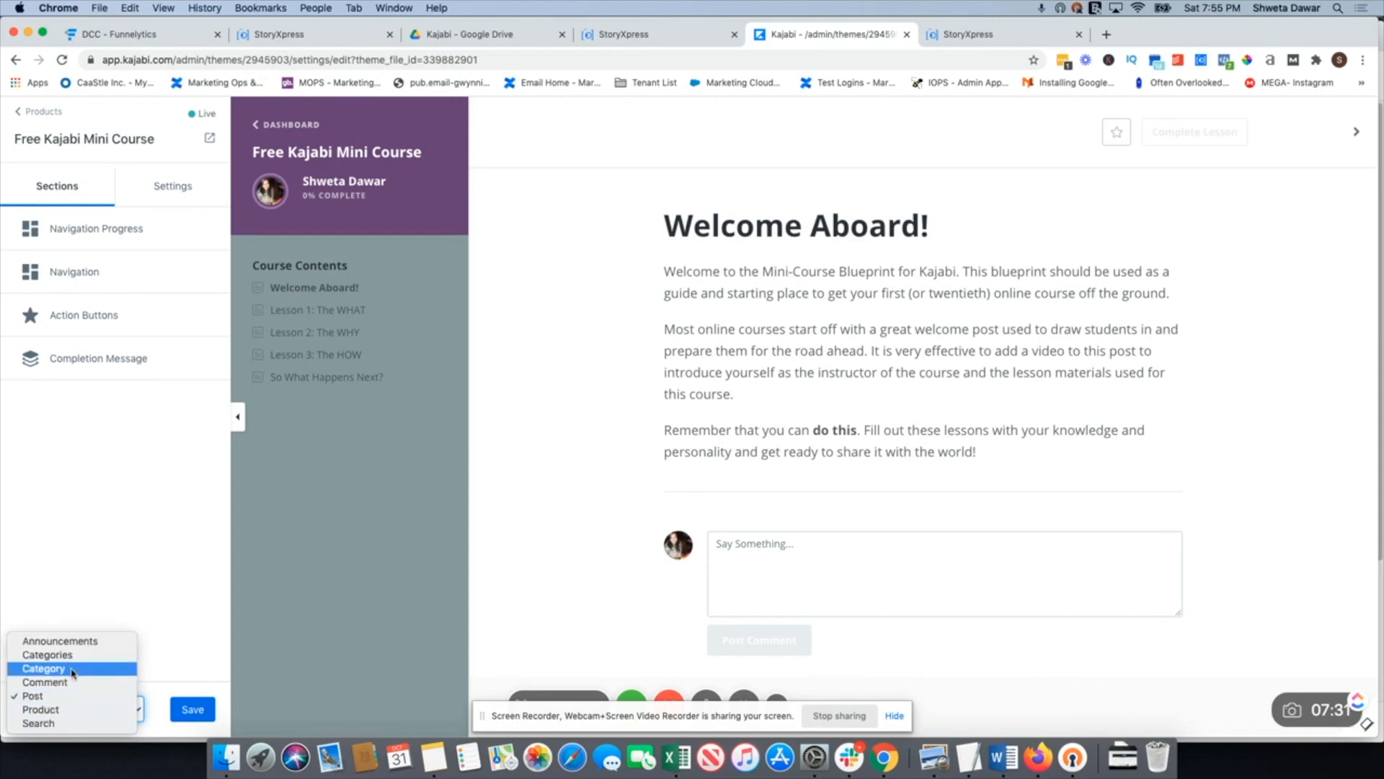
{"action": "left_click", "coordinate": [73, 669]}
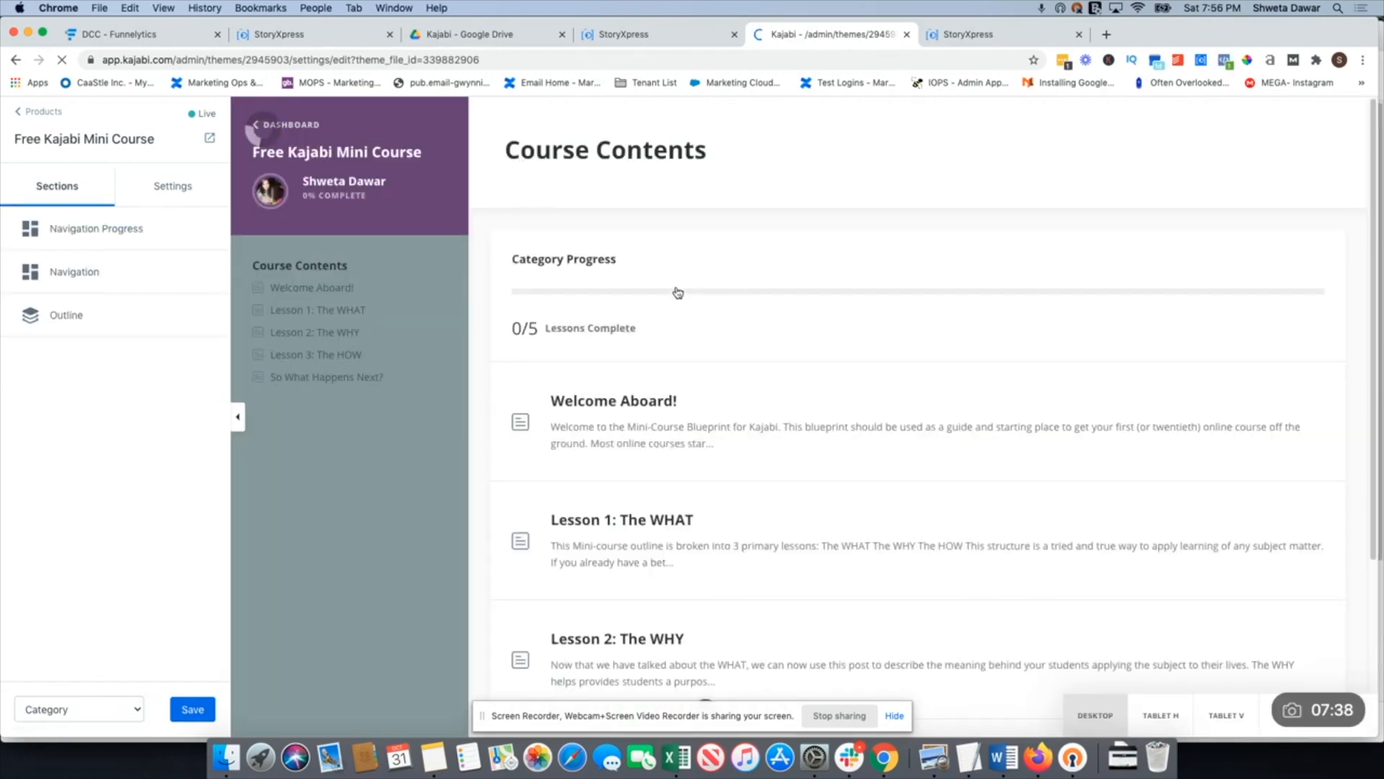
{"action": "left_click", "coordinate": [108, 710]}
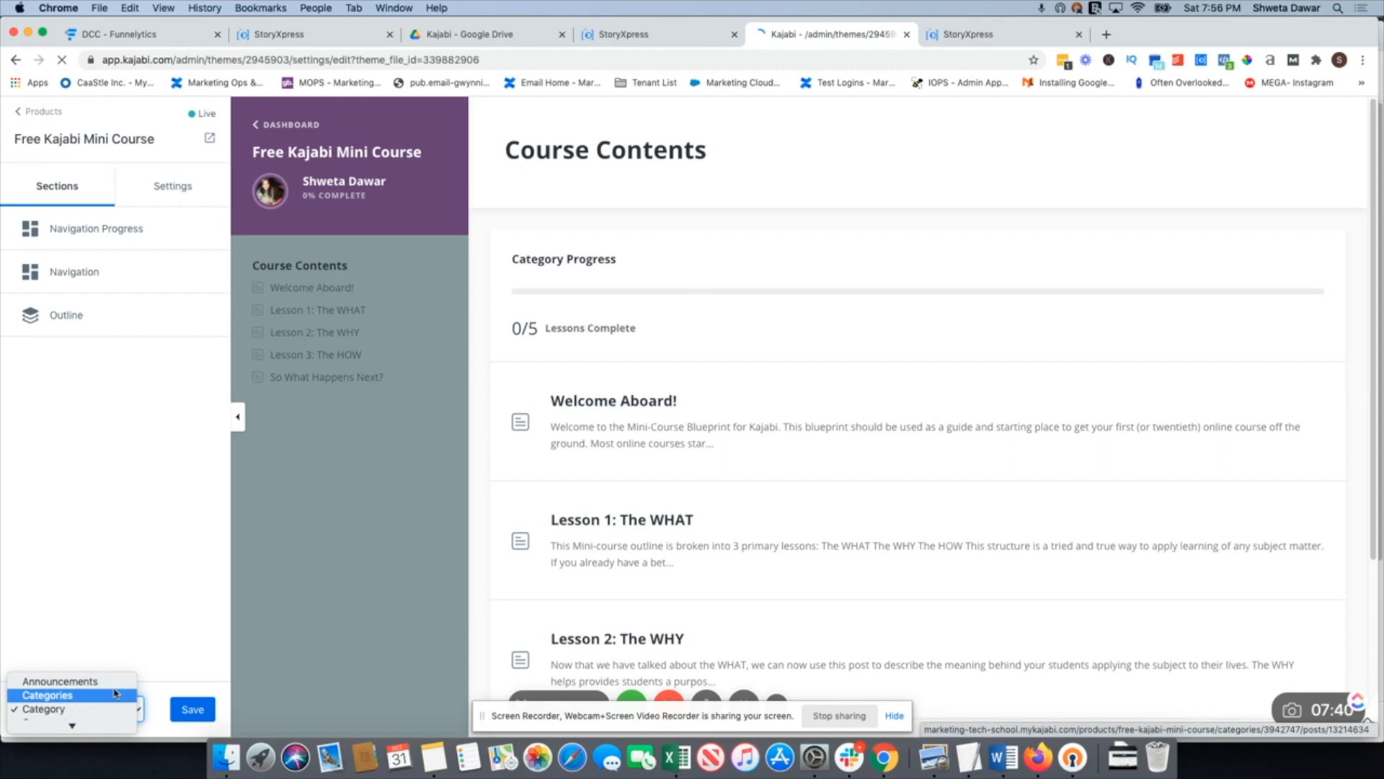
{"action": "left_click", "coordinate": [141, 608]}
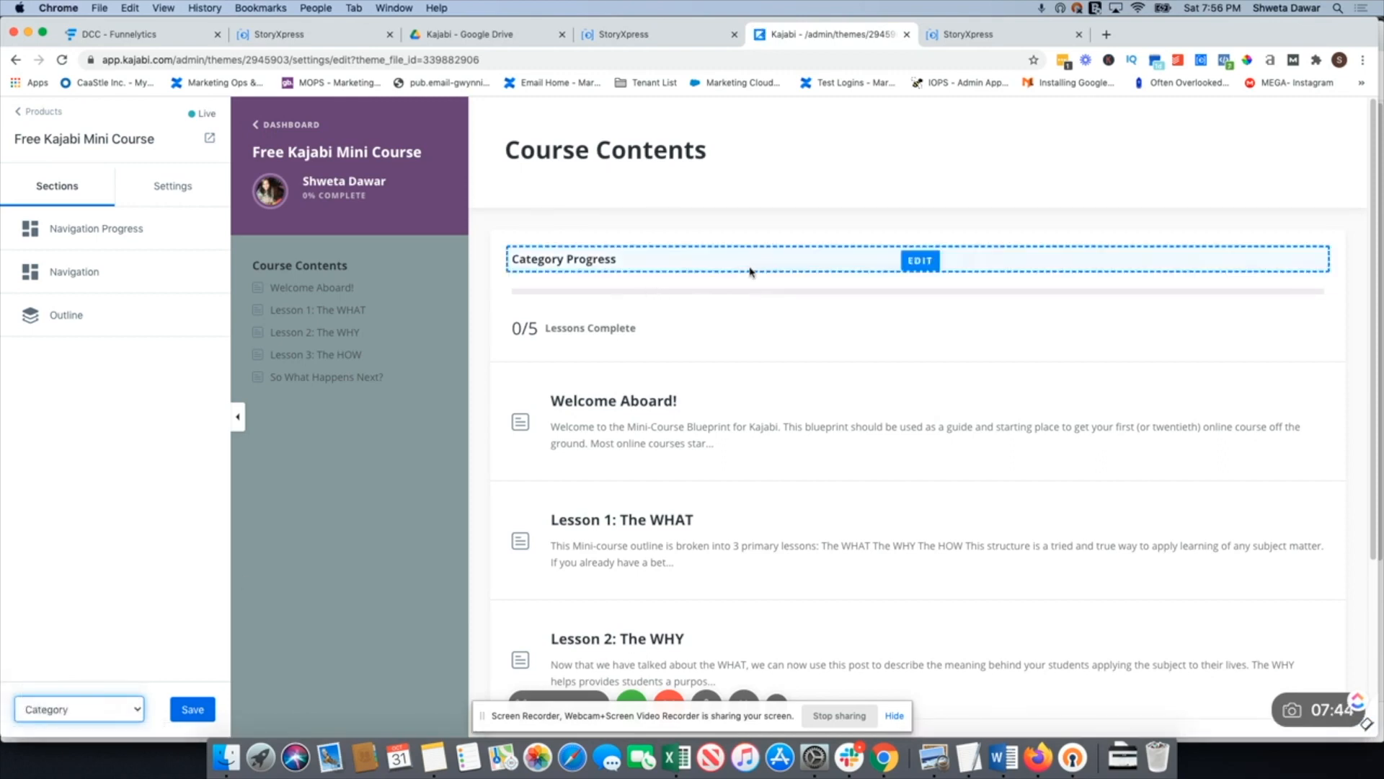
{"action": "scroll", "coordinate": [852, 454], "scroll_direction": "down", "scroll_amount": 4}
{"action": "scroll", "coordinate": [852, 454], "scroll_direction": "up", "scroll_amount": 4}
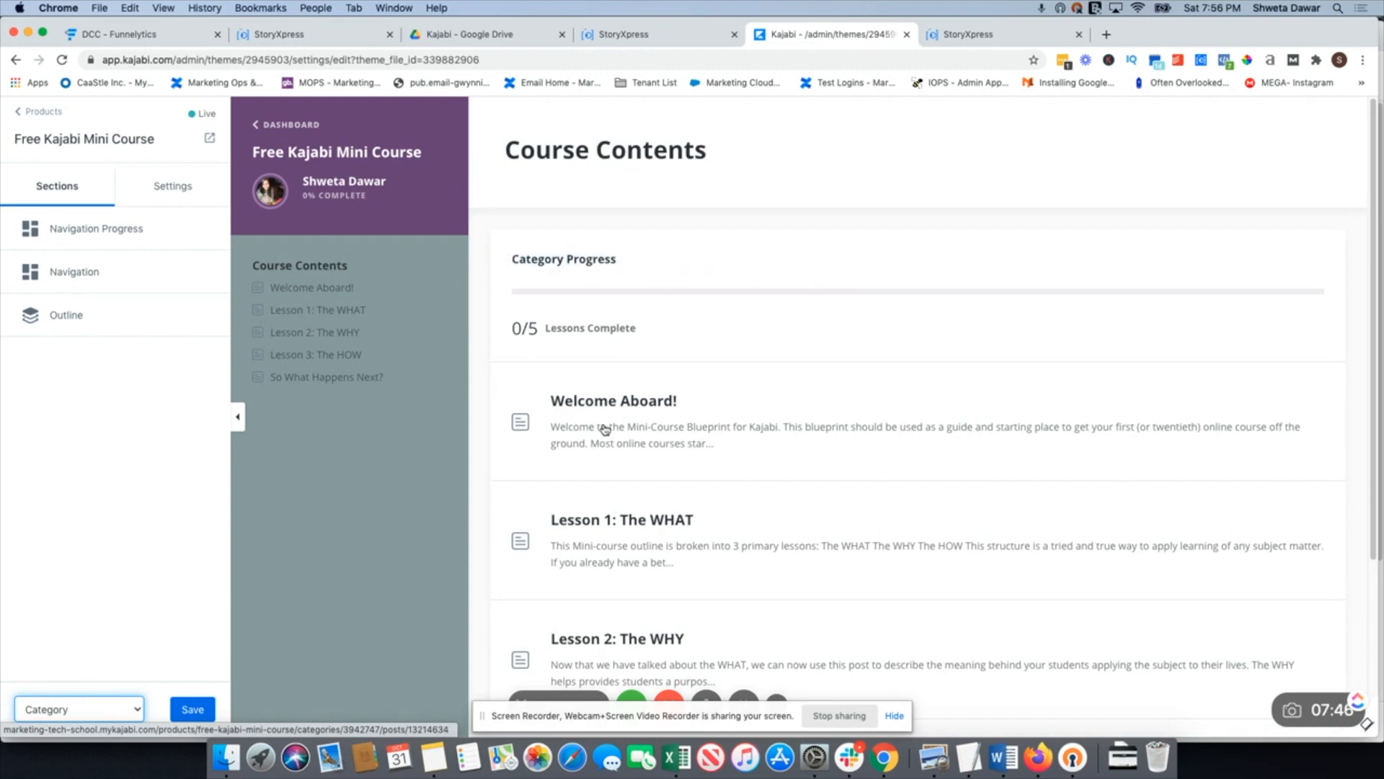
{"action": "scroll", "coordinate": [712, 570], "scroll_direction": "down", "scroll_amount": 2}
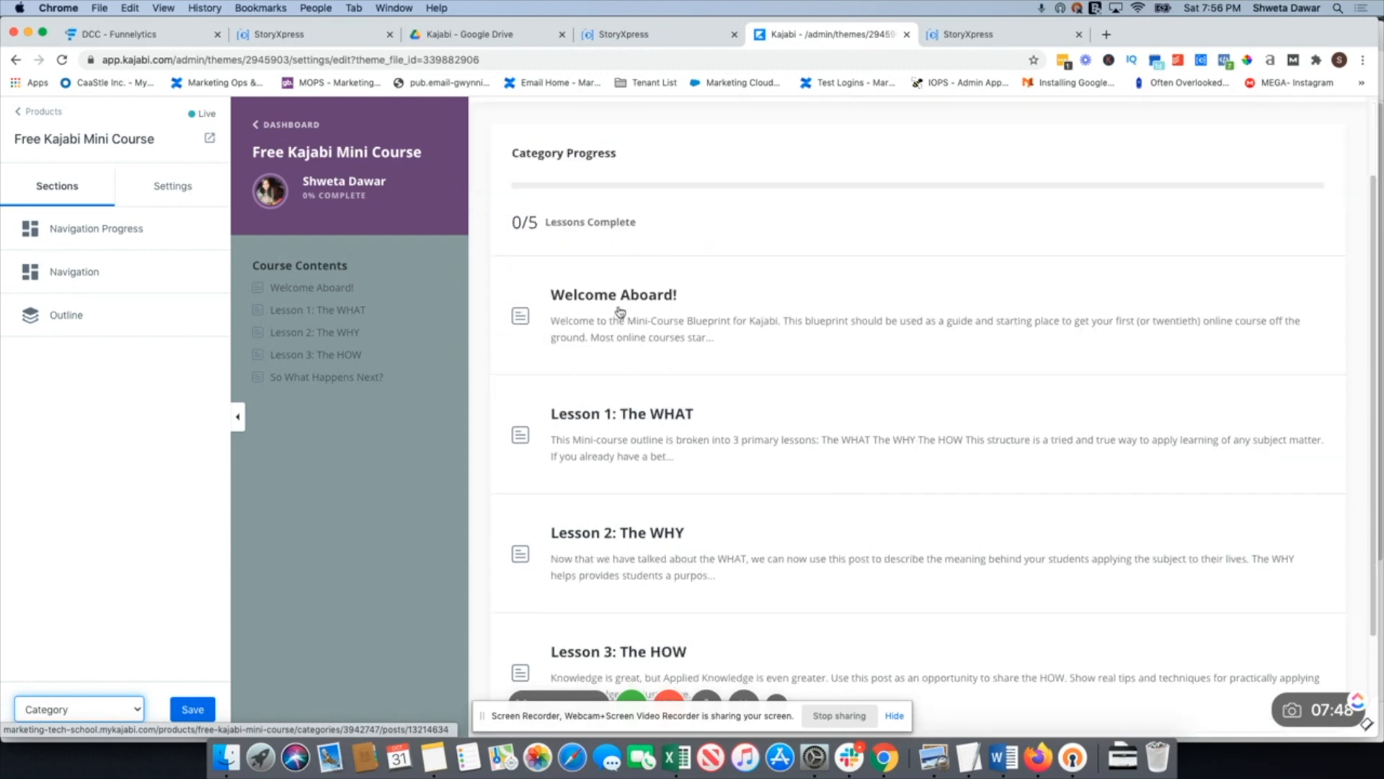
{"action": "left_click", "coordinate": [133, 708]}
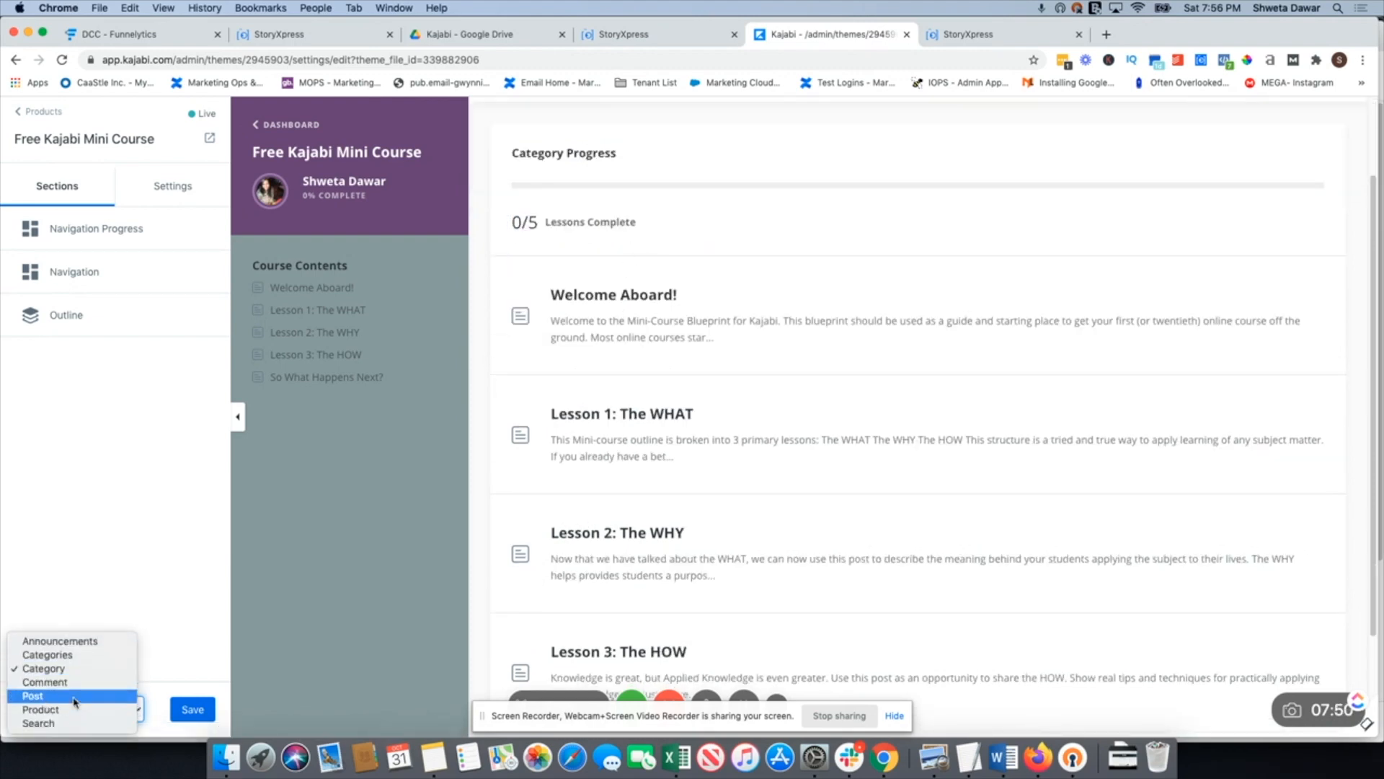
{"action": "left_click", "coordinate": [37, 697]}
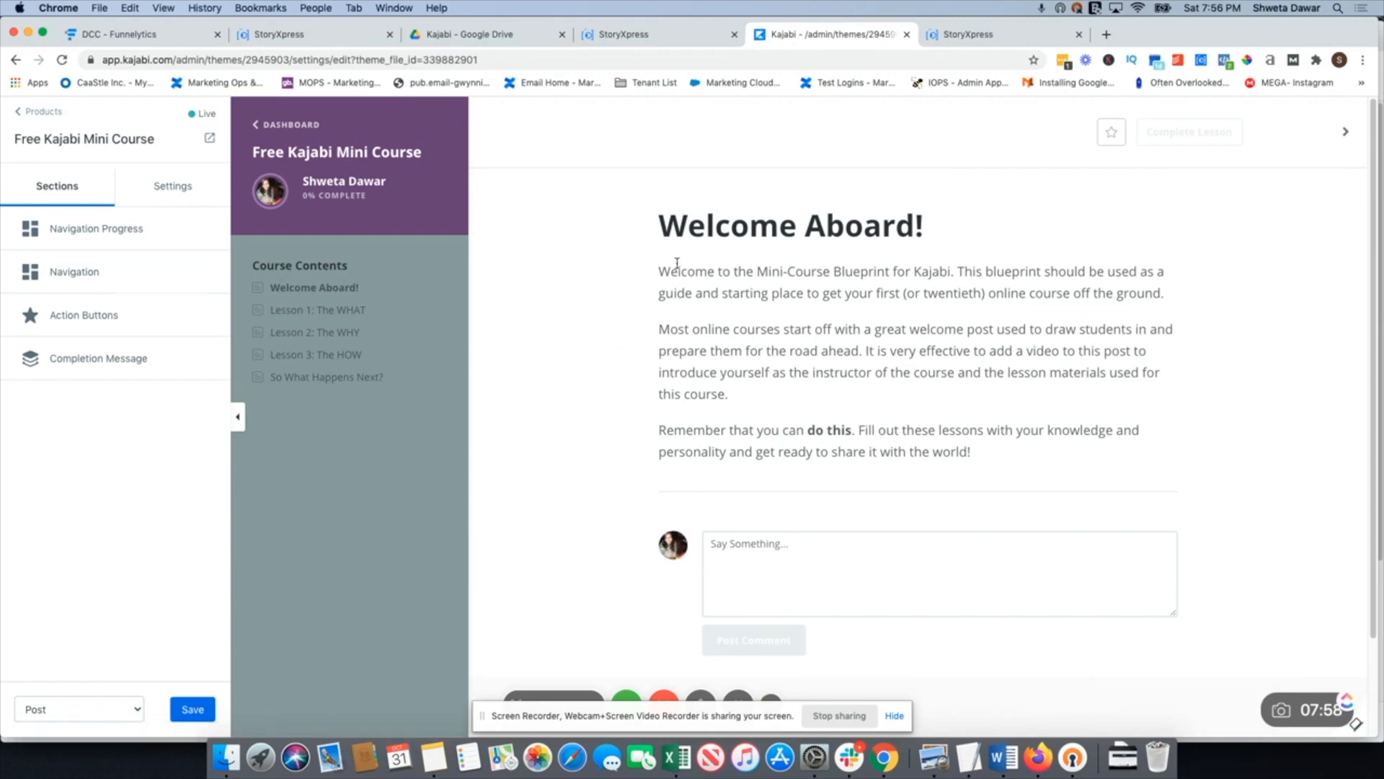
- Review the Downloads, Complete and Completed button texts in the Post page's Action Buttons section
{"action": "scroll", "coordinate": [800, 340], "scroll_direction": "down", "scroll_amount": 3}
{"action": "left_click", "coordinate": [85, 316]}
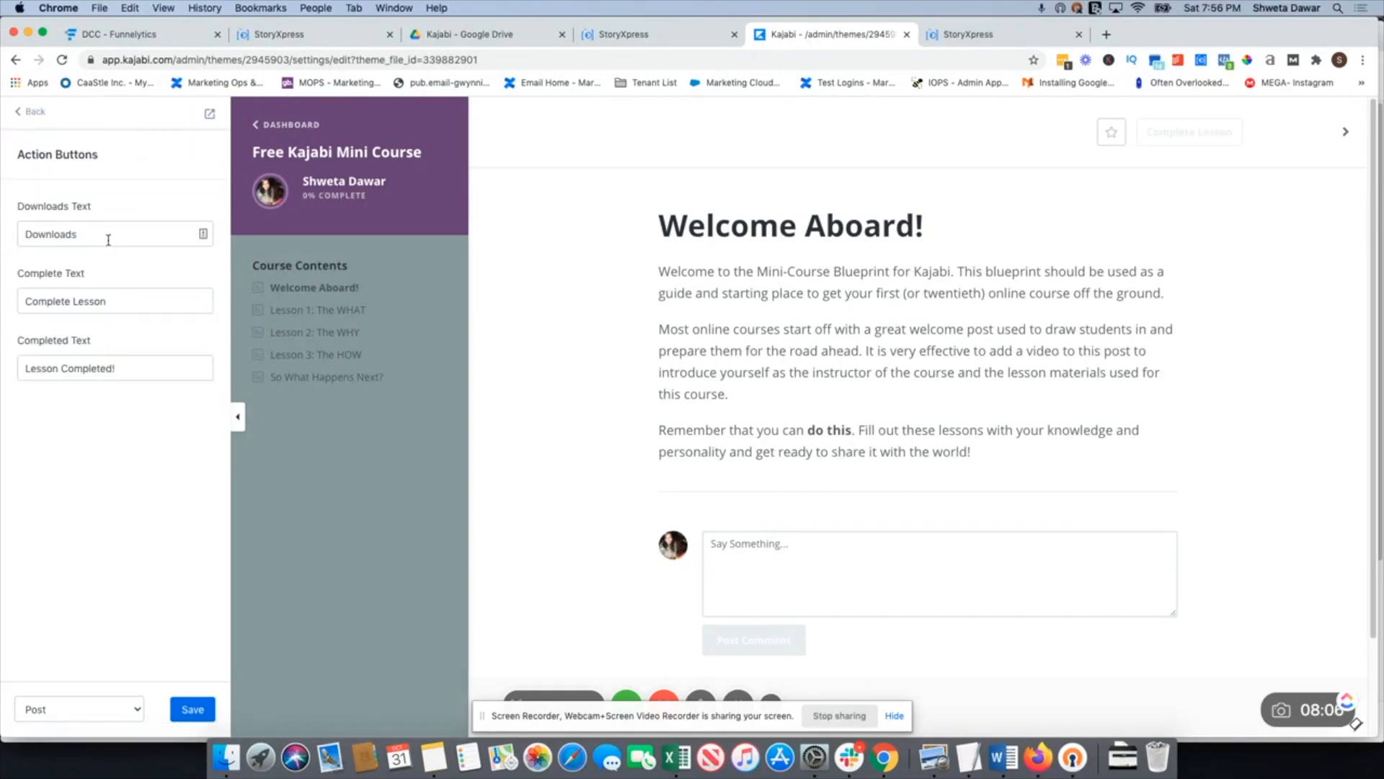
{"action": "triple_click", "coordinate": [134, 308]}
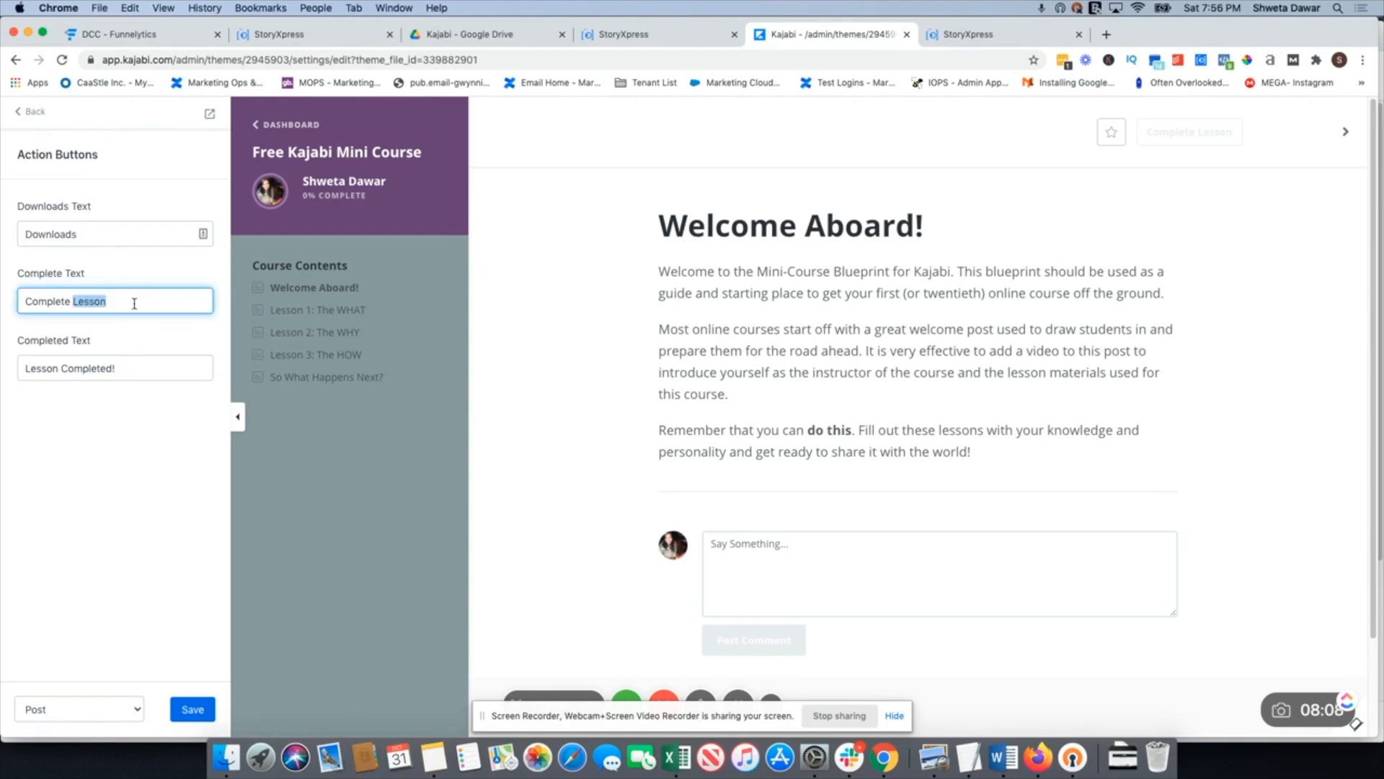
{"action": "left_click", "coordinate": [27, 113]}
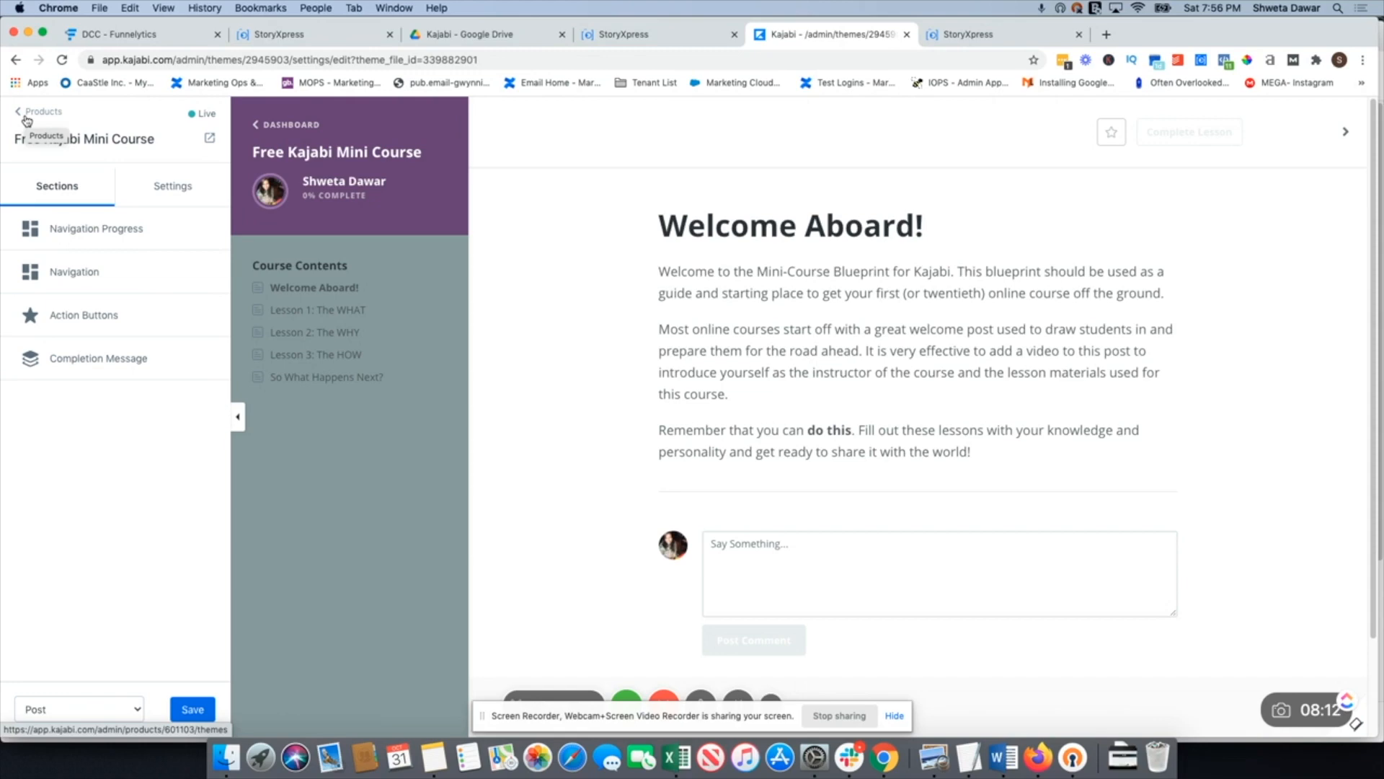
- Review the visibility, pagination and comment options in the theme's General Settings
{"action": "left_click", "coordinate": [160, 186]}
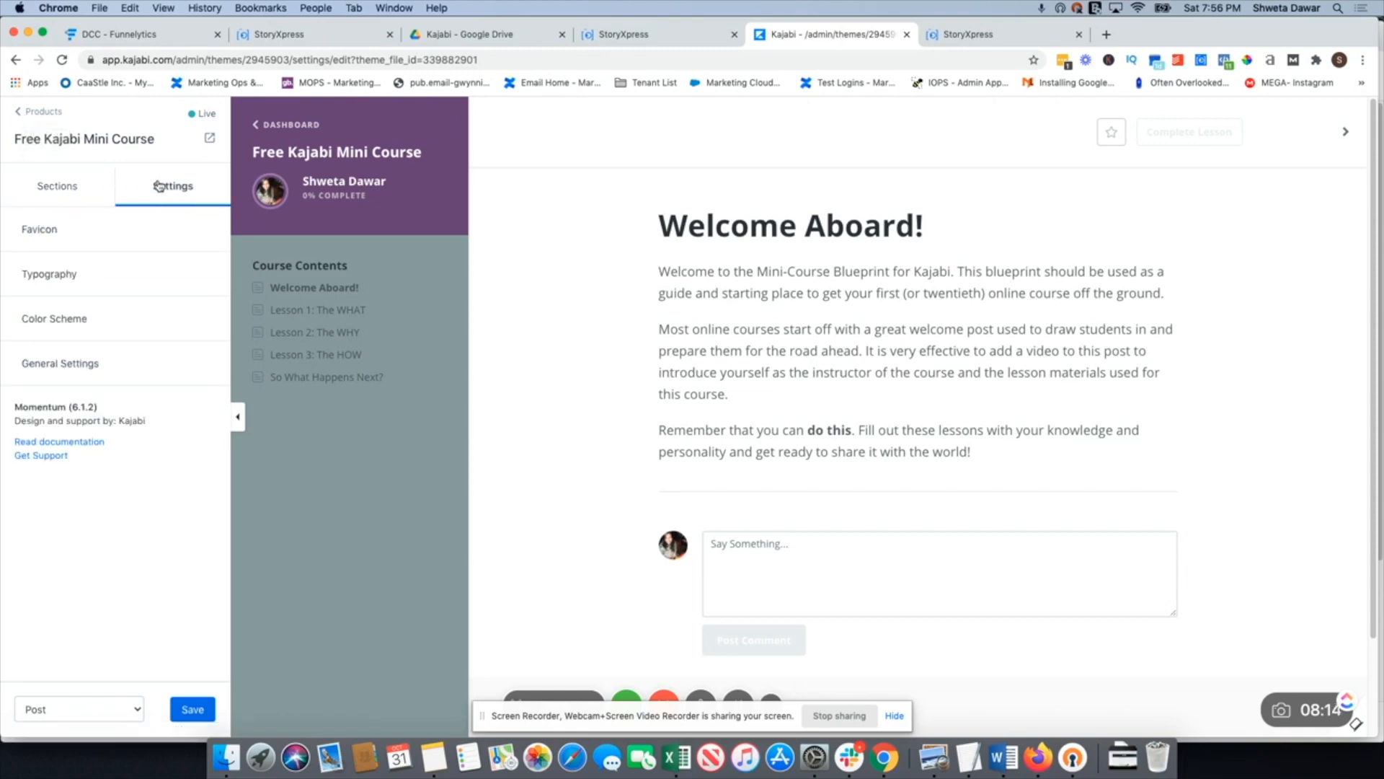
{"action": "left_click", "coordinate": [101, 364]}
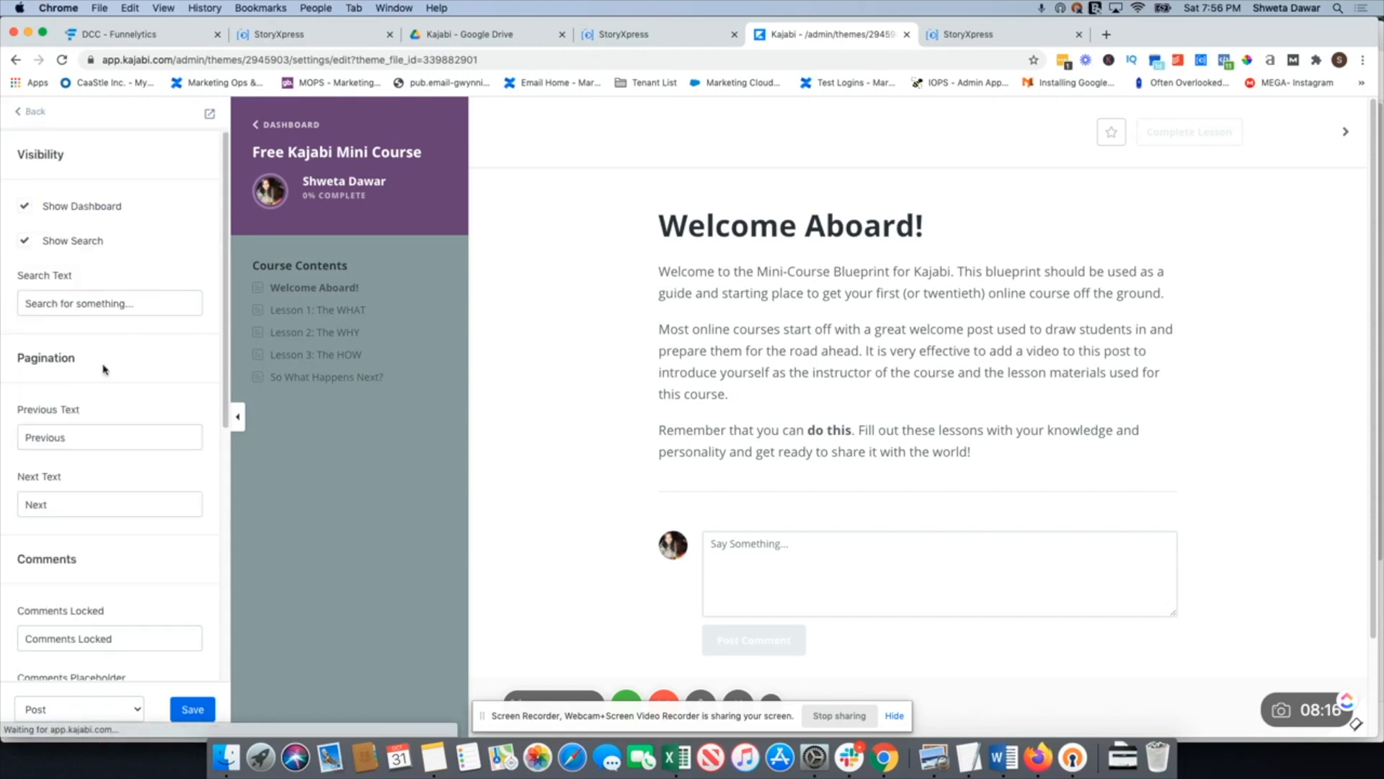
{"action": "scroll", "coordinate": [134, 392], "scroll_direction": "down", "scroll_amount": 4}
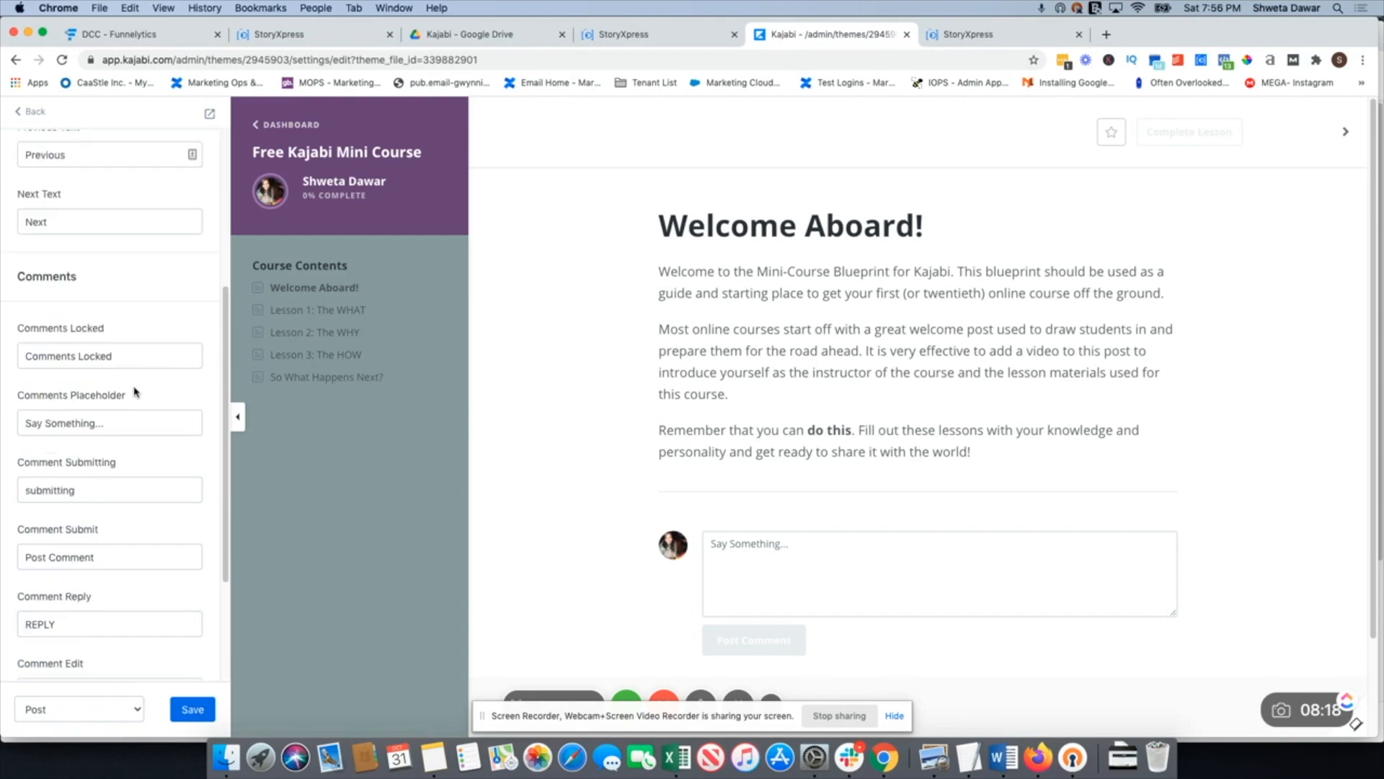
{"action": "scroll", "coordinate": [134, 392], "scroll_direction": "down", "scroll_amount": 3}
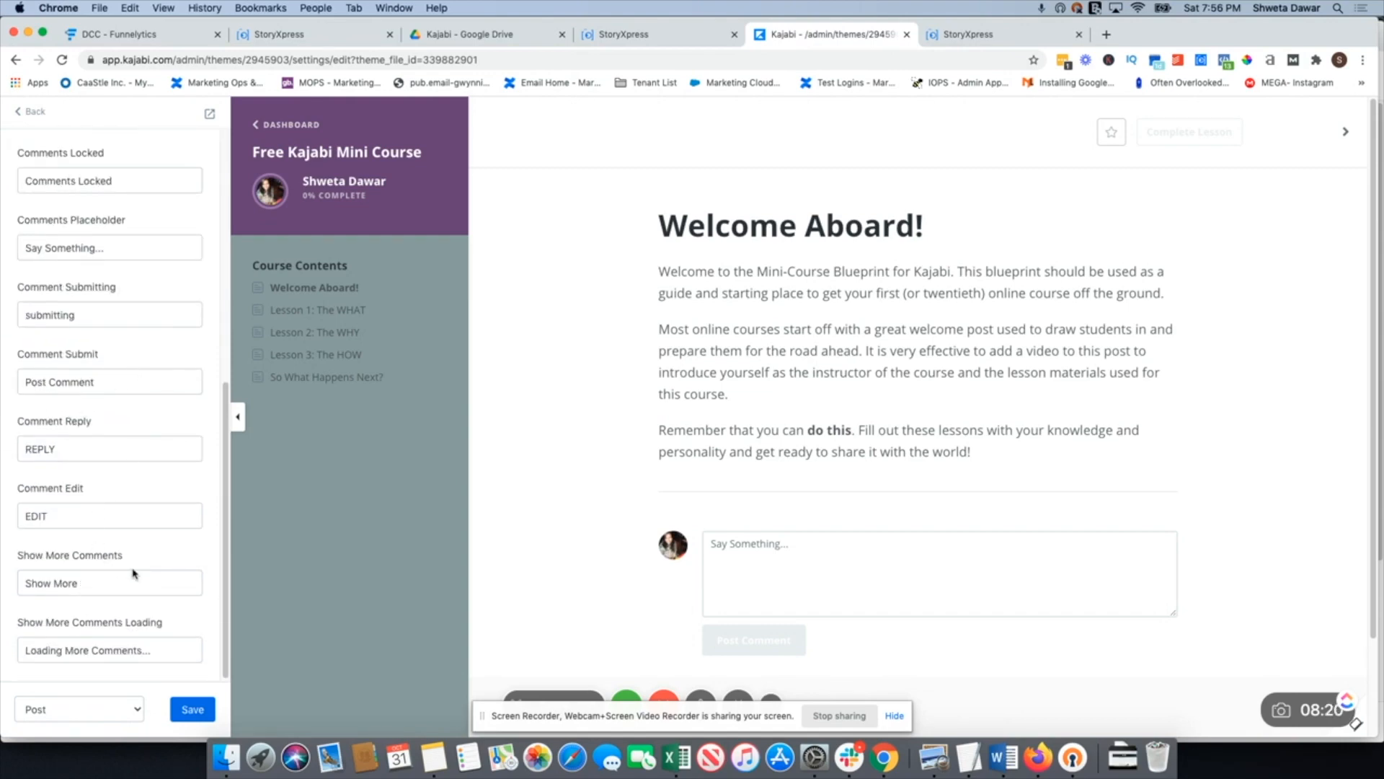
{"action": "scroll", "coordinate": [93, 612], "scroll_direction": "up", "scroll_amount": 7}
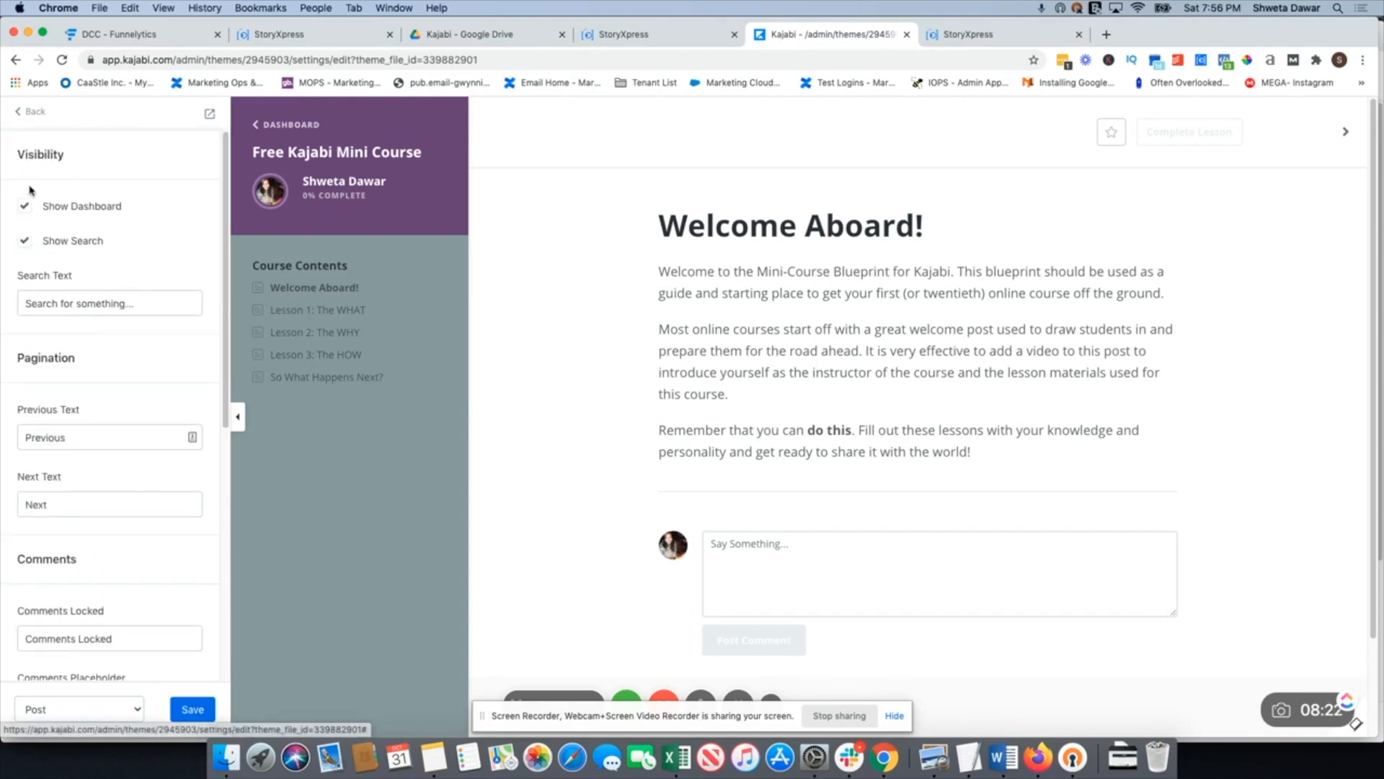
{"action": "left_click", "coordinate": [24, 209]}
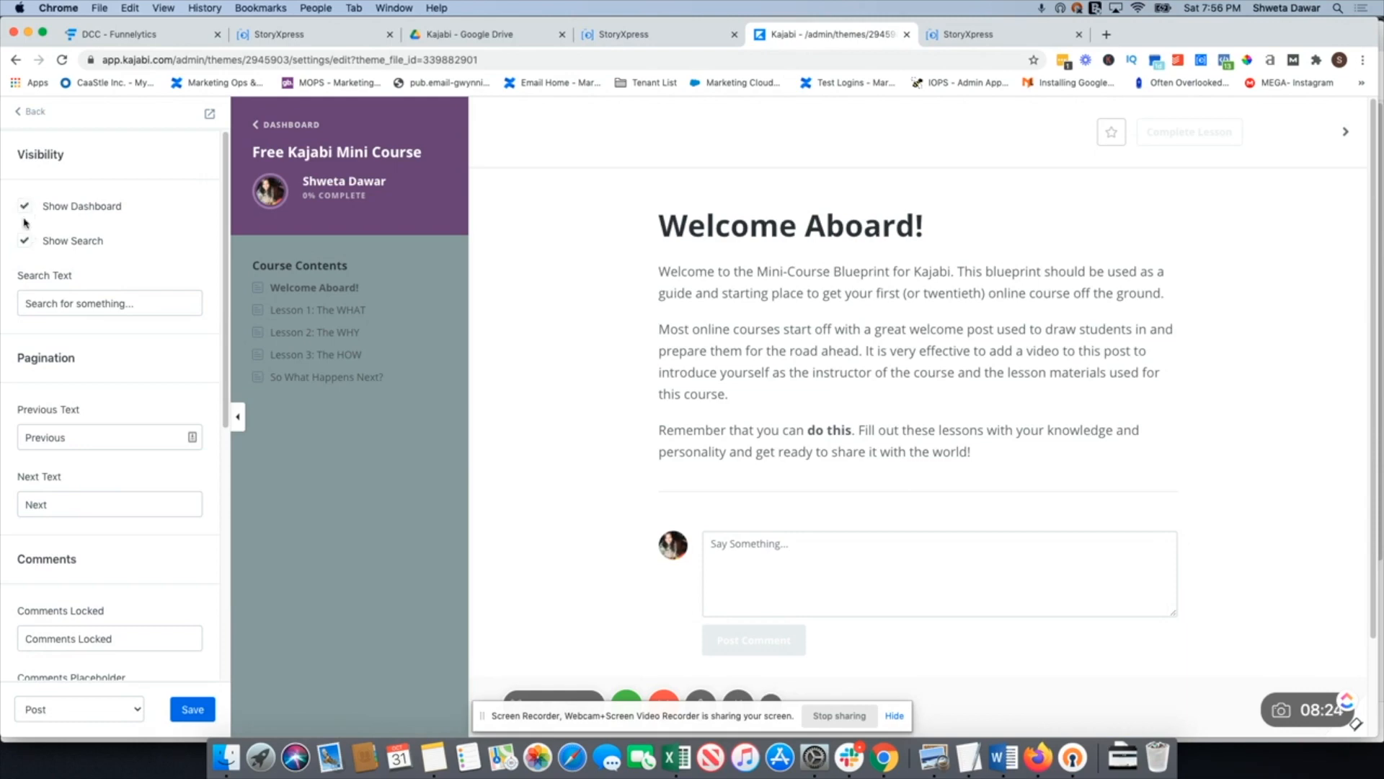
{"action": "left_click", "coordinate": [23, 113]}
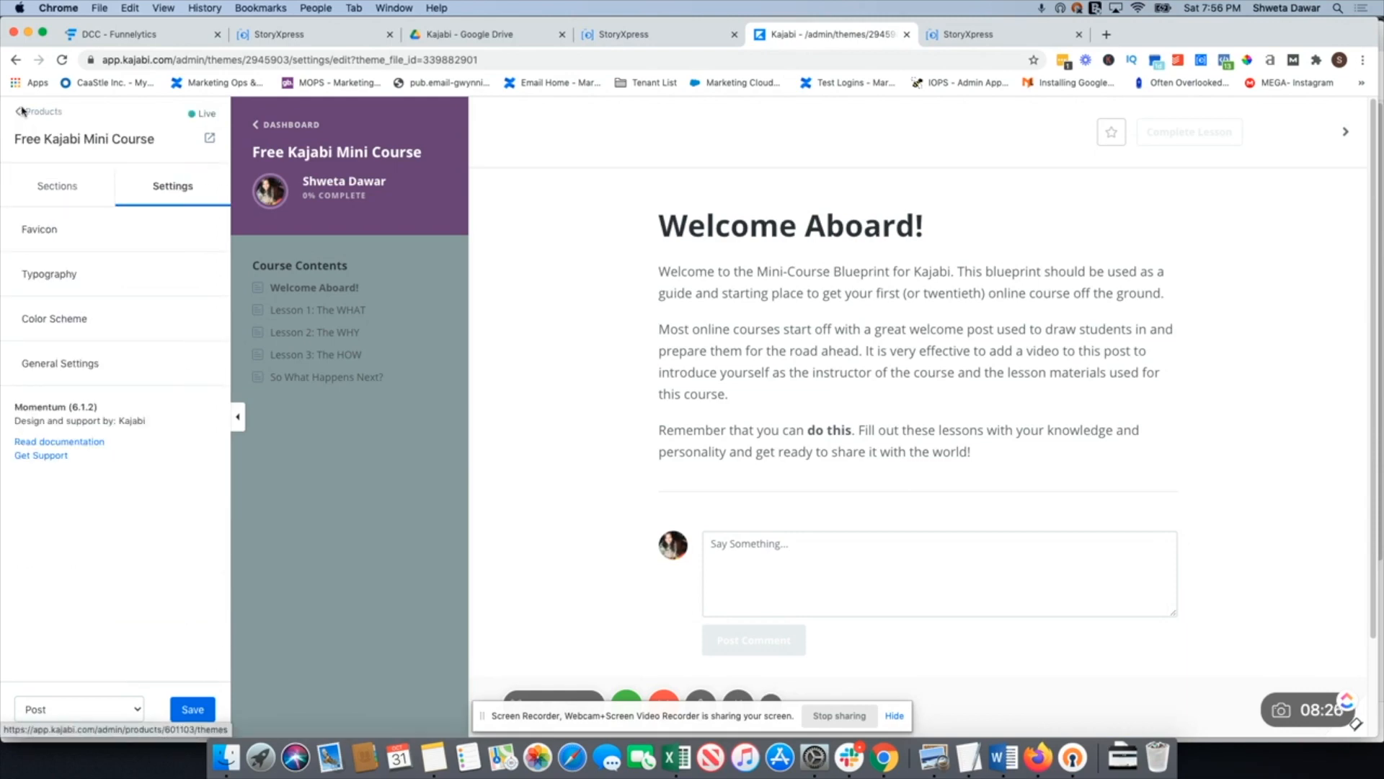
- Leave the theme editor, return to the Free Kajabi Mini Course outline, and open the Welcome Aboard! post for editing
{"action": "left_click", "coordinate": [23, 113]}
{"action": "left_click", "coordinate": [731, 259]}
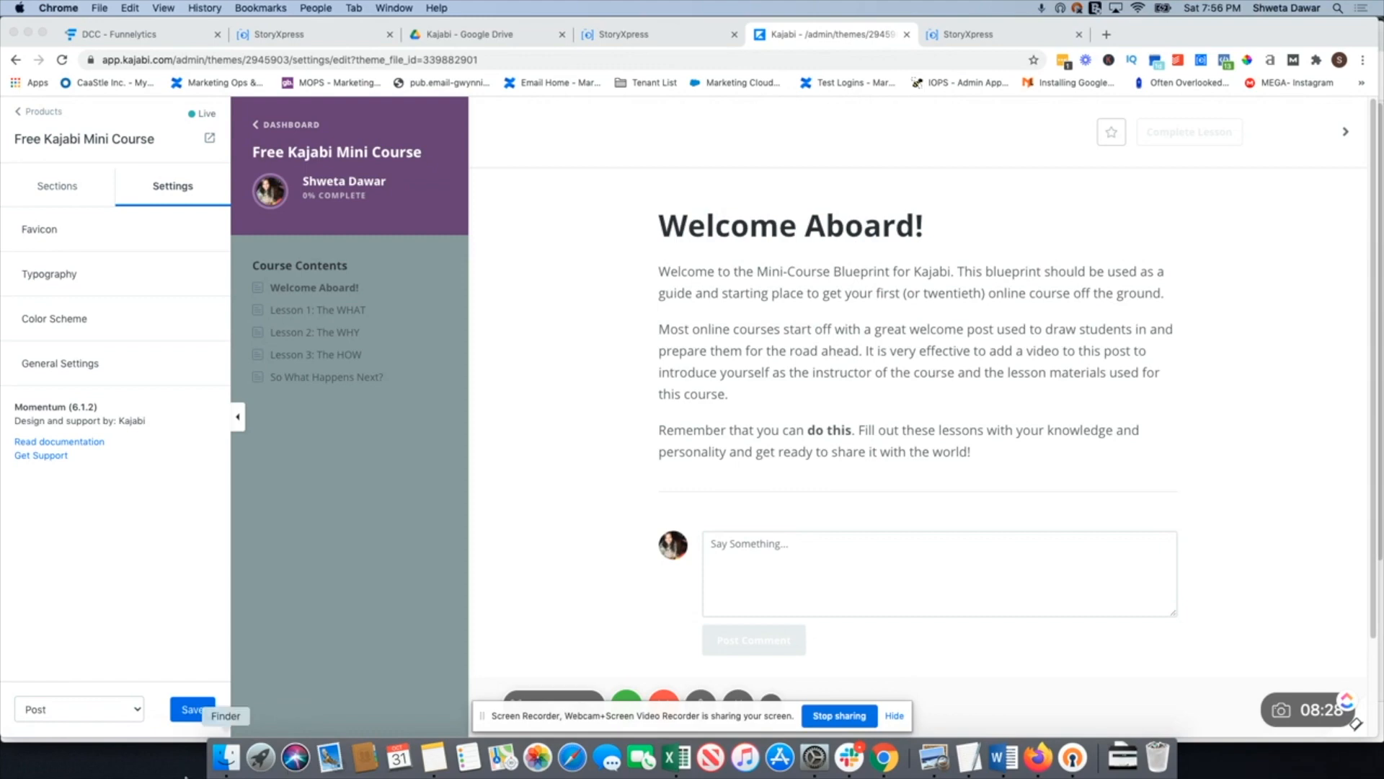
{"action": "left_click", "coordinate": [27, 116]}
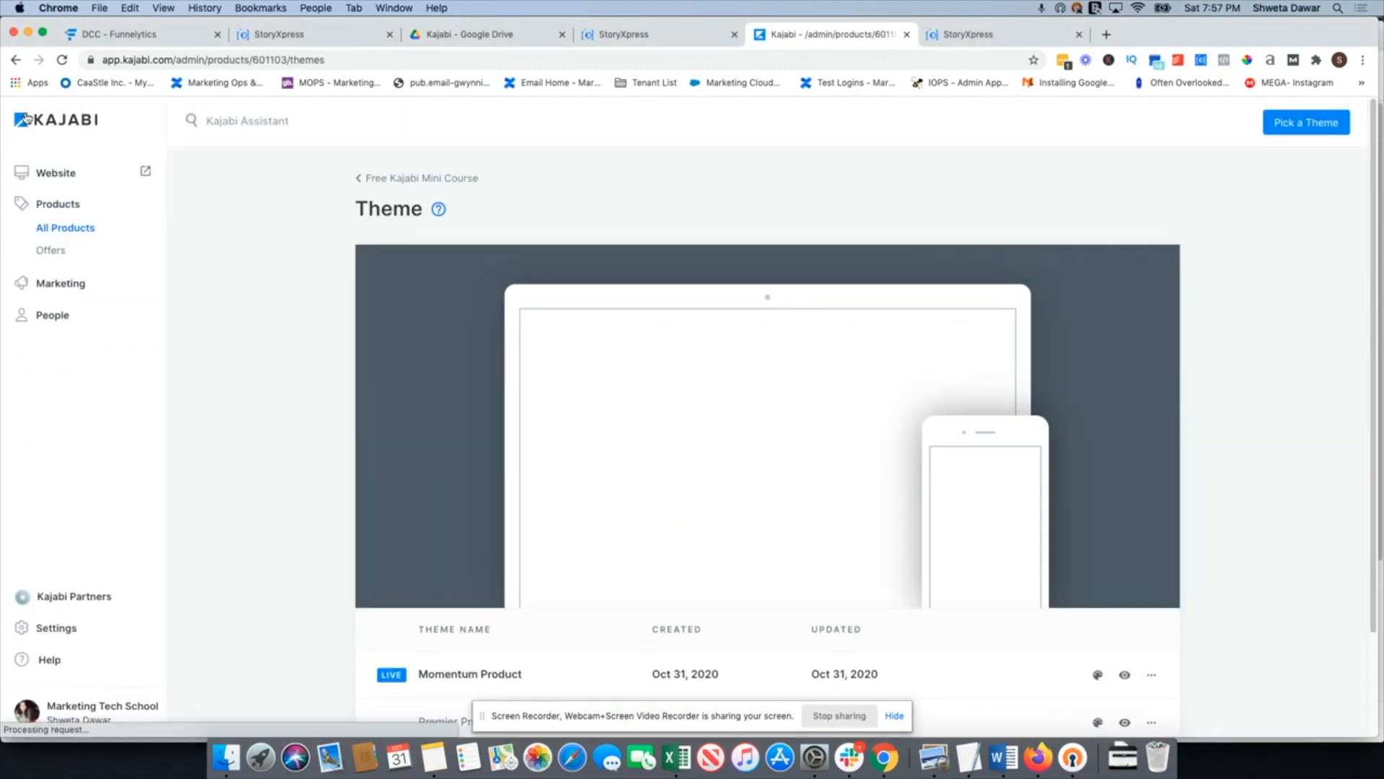
{"action": "scroll", "coordinate": [565, 407], "scroll_direction": "down", "scroll_amount": 2}
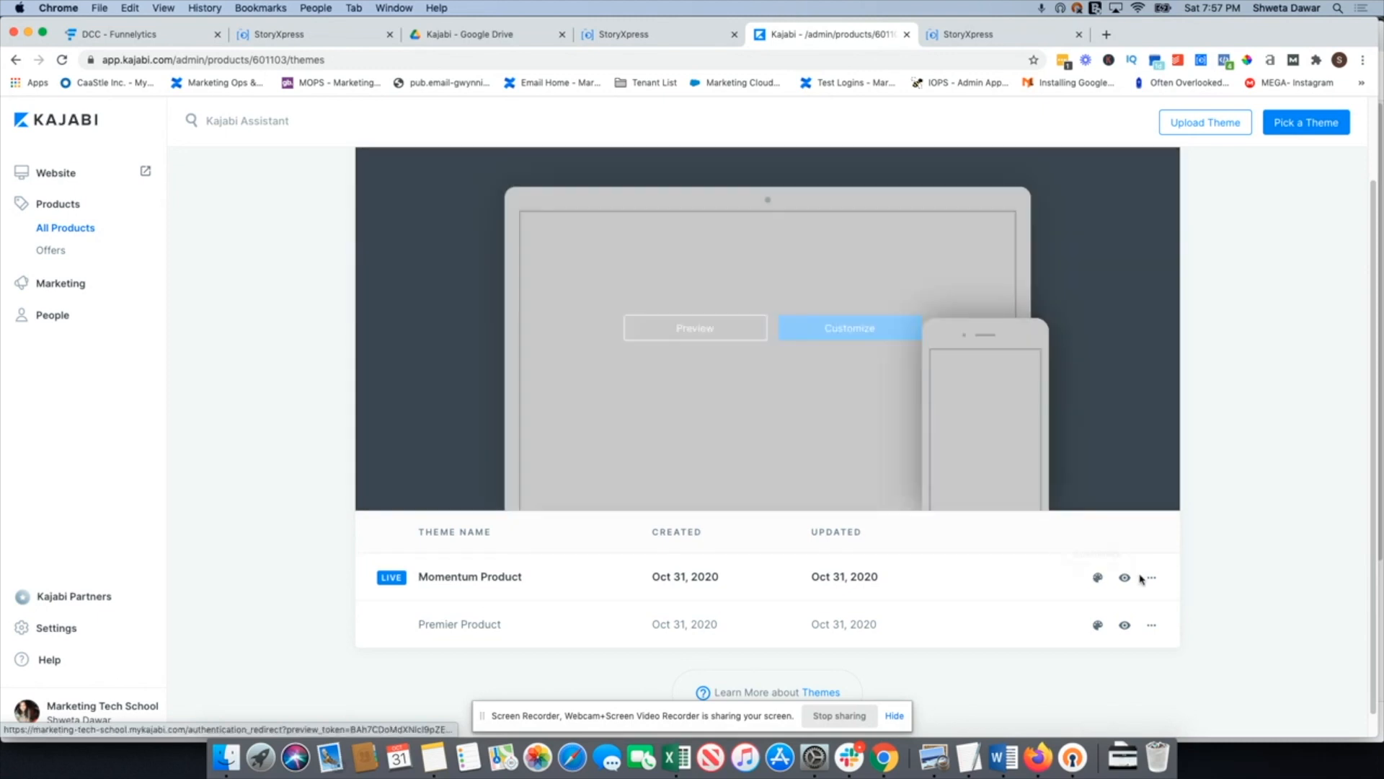
{"action": "left_click", "coordinate": [1151, 578]}
{"action": "left_click", "coordinate": [1061, 537]}
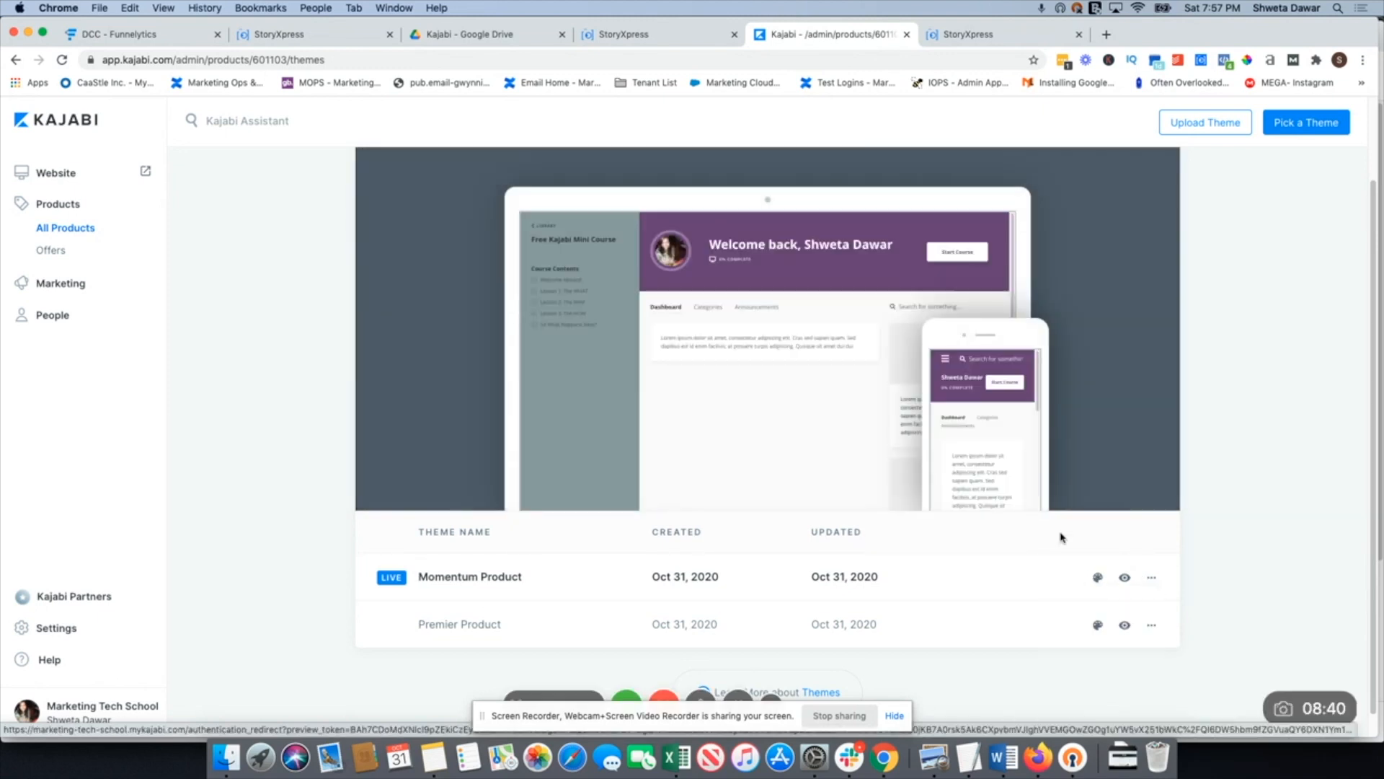
{"action": "scroll", "coordinate": [462, 354], "scroll_direction": "up", "scroll_amount": 2}
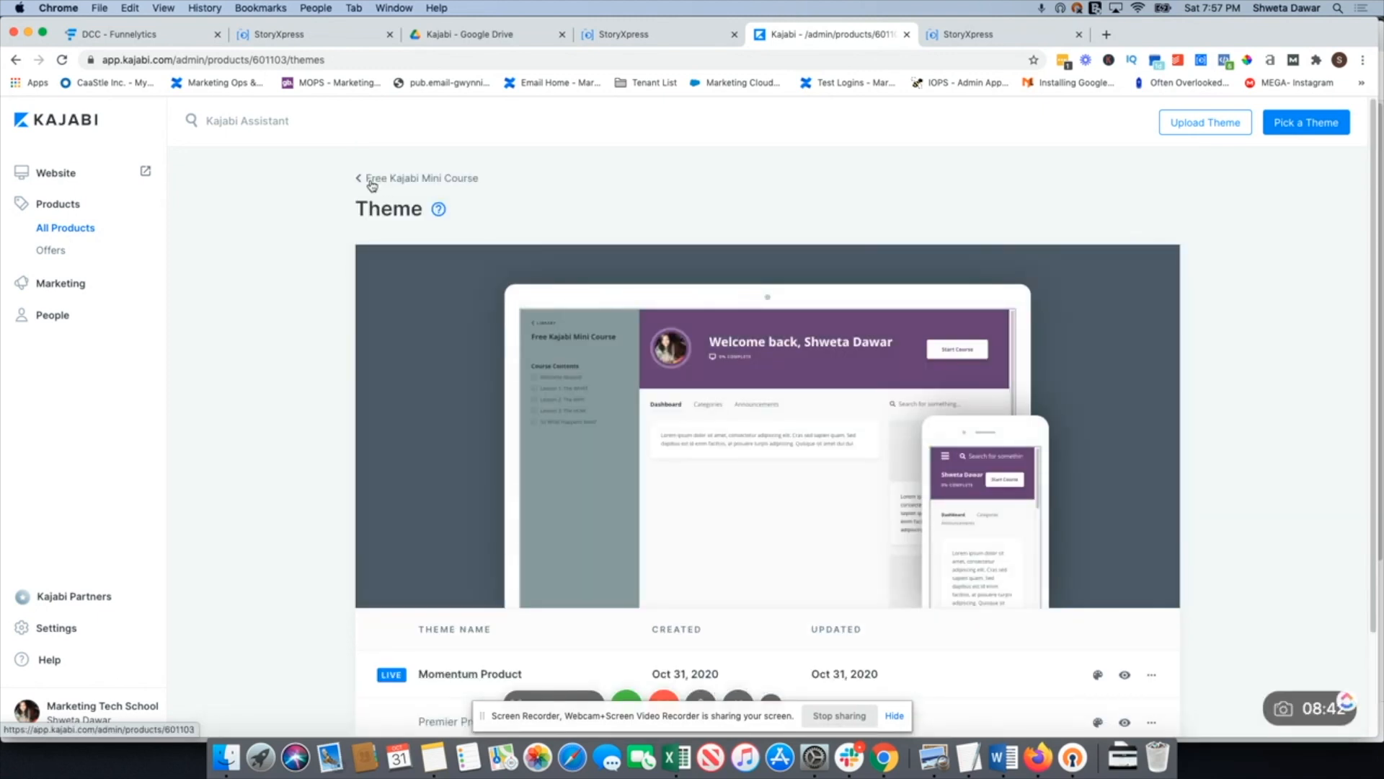
{"action": "left_click", "coordinate": [371, 182]}
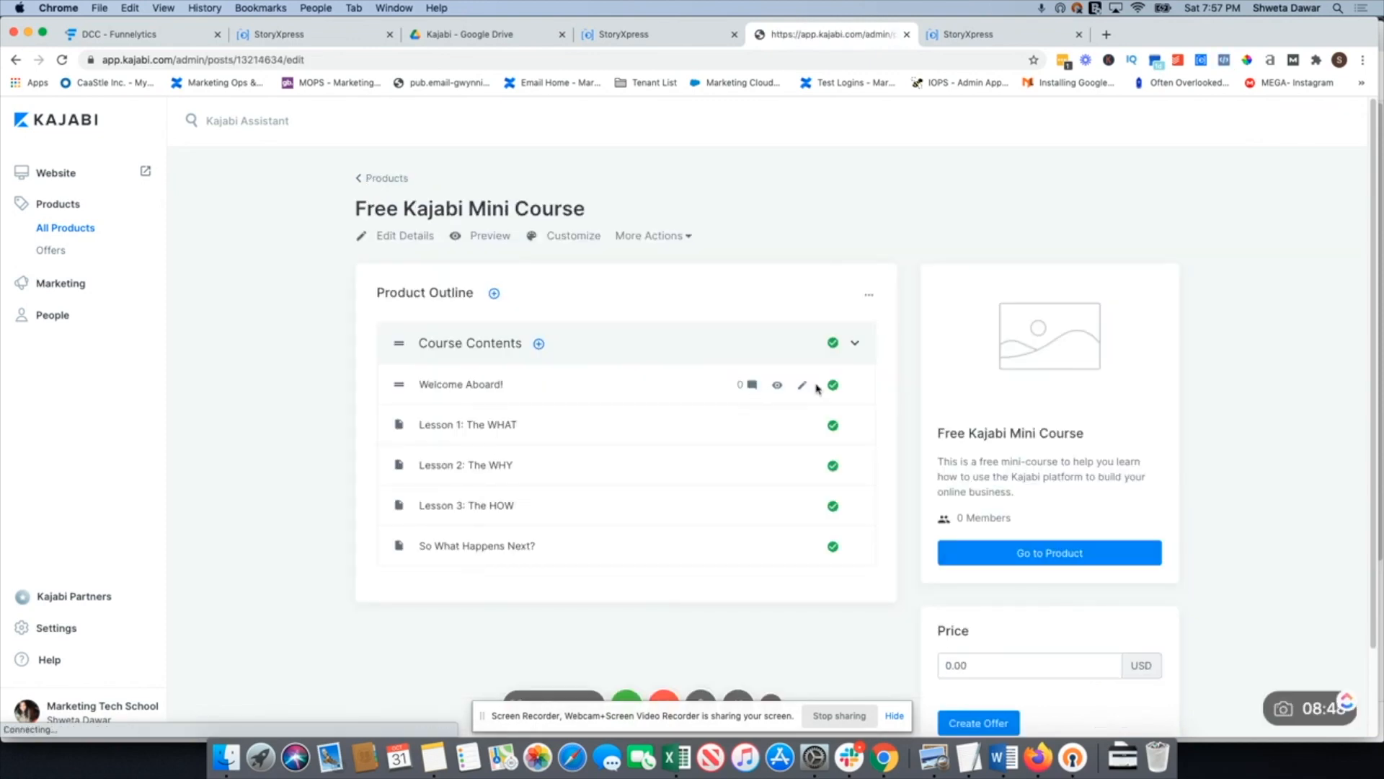
{"action": "left_click", "coordinate": [797, 386]}
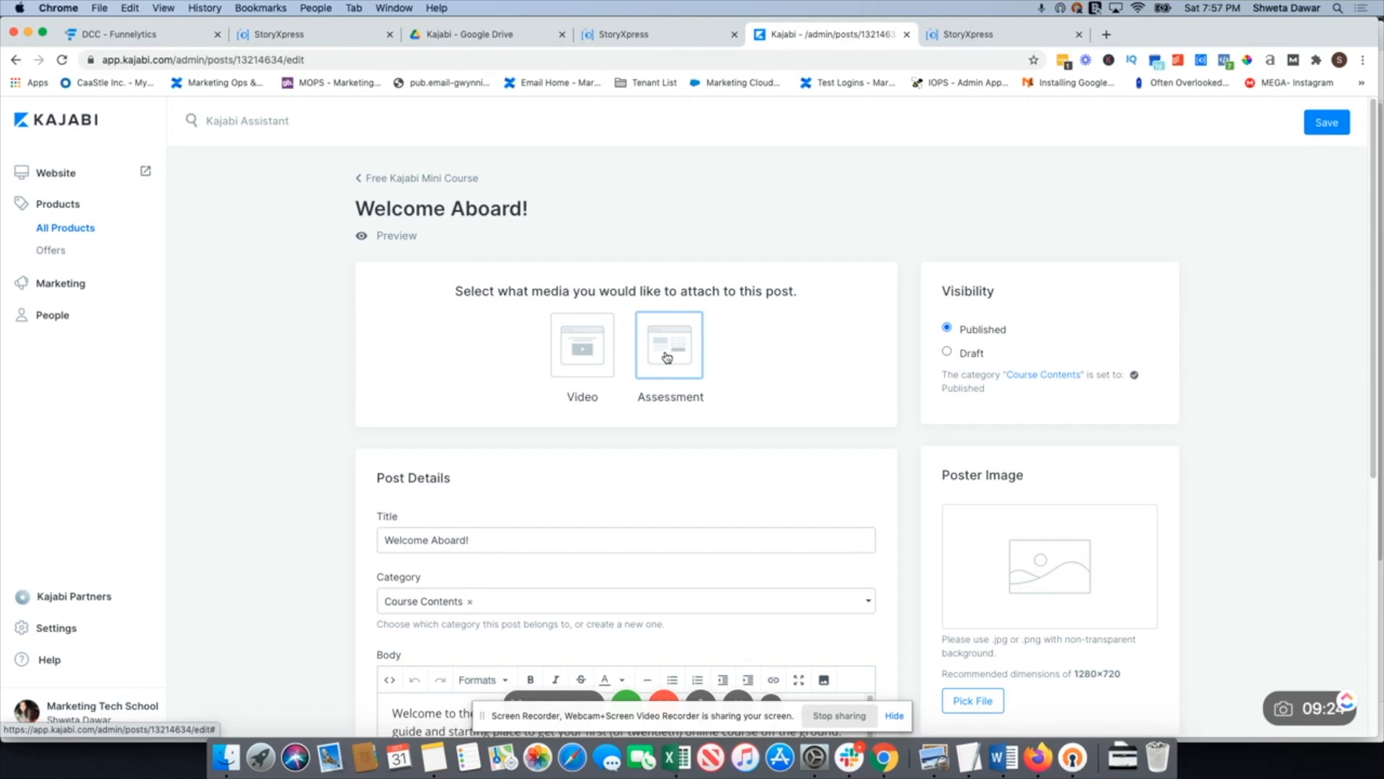
- Examine the Welcome Aboard! post's category, body, poster image, downloads, comments and automation settings
{"action": "scroll", "coordinate": [508, 468], "scroll_direction": "down", "scroll_amount": 3}
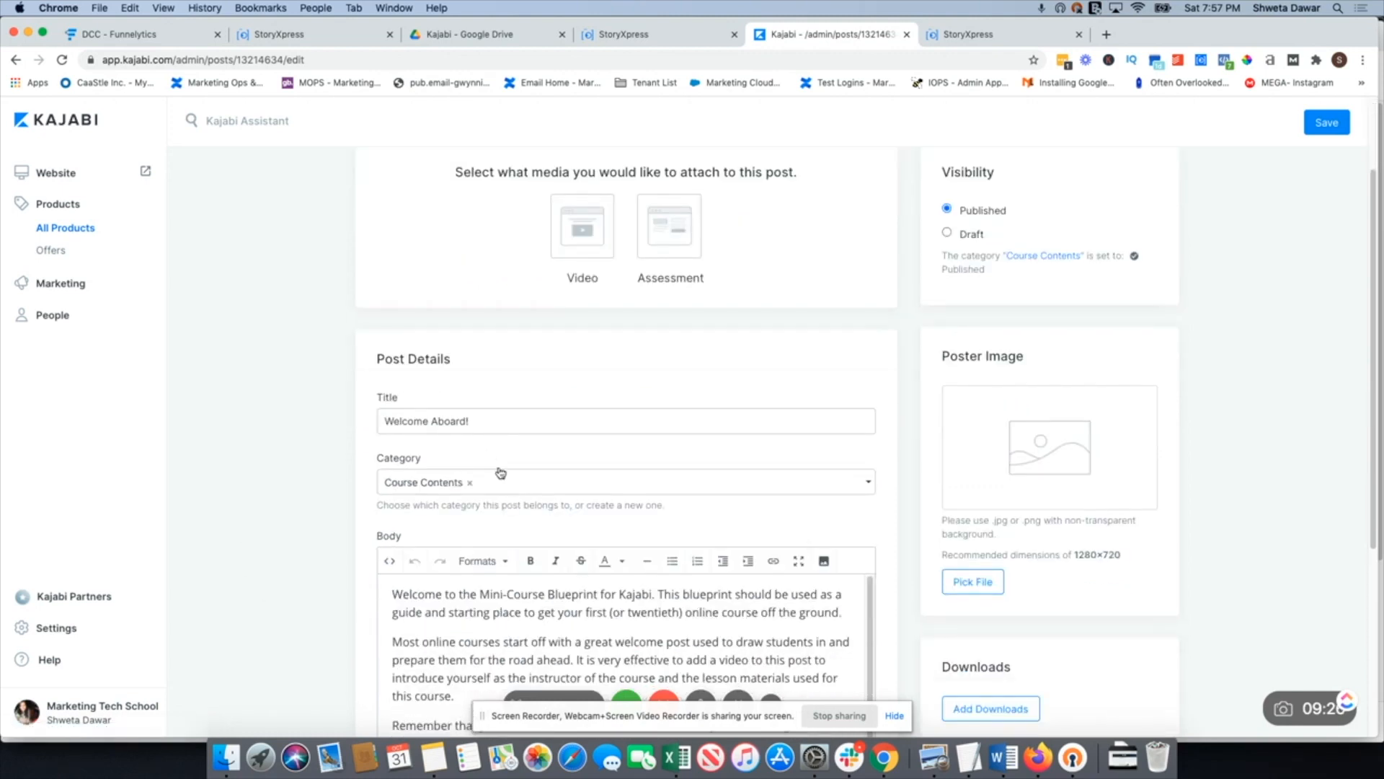
{"action": "left_click", "coordinate": [527, 483]}
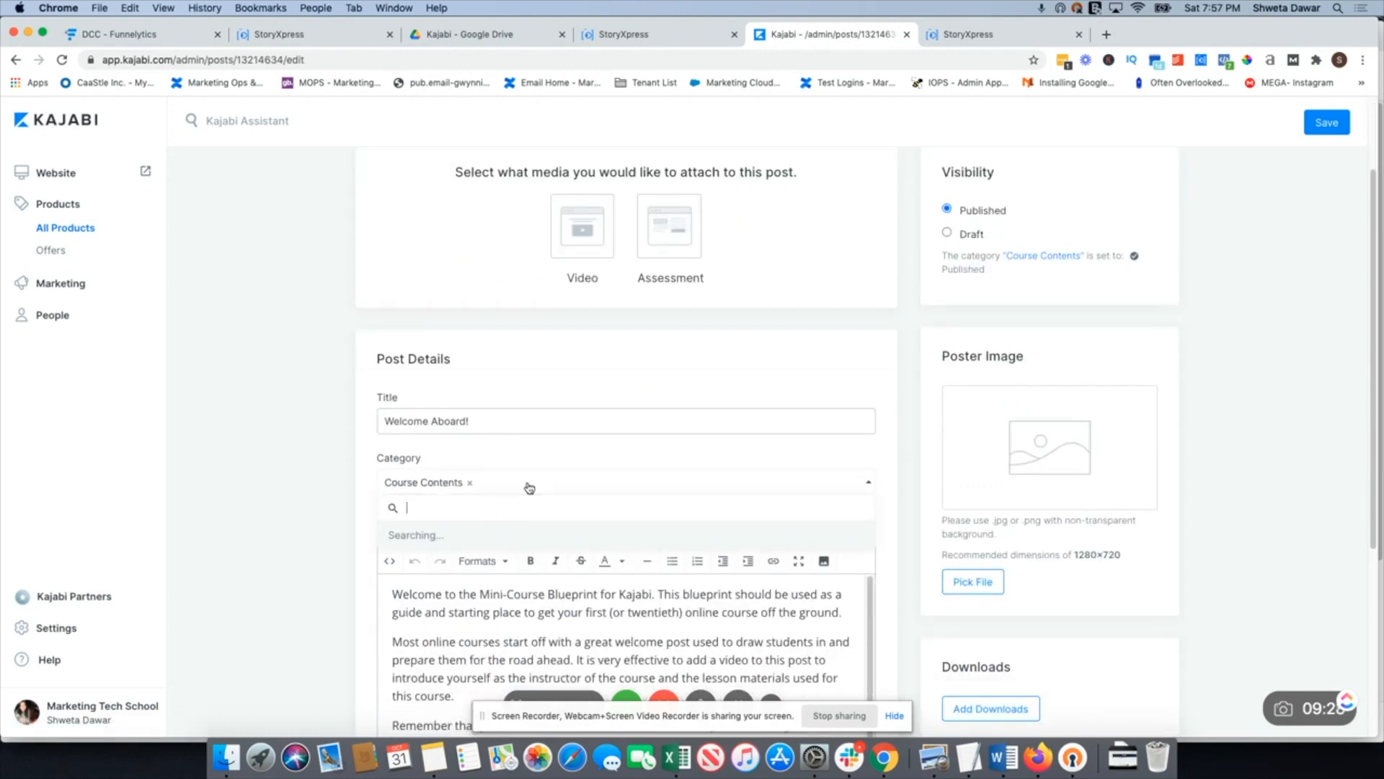
{"action": "left_click", "coordinate": [526, 458]}
{"action": "scroll", "coordinate": [566, 525], "scroll_direction": "down", "scroll_amount": 6}
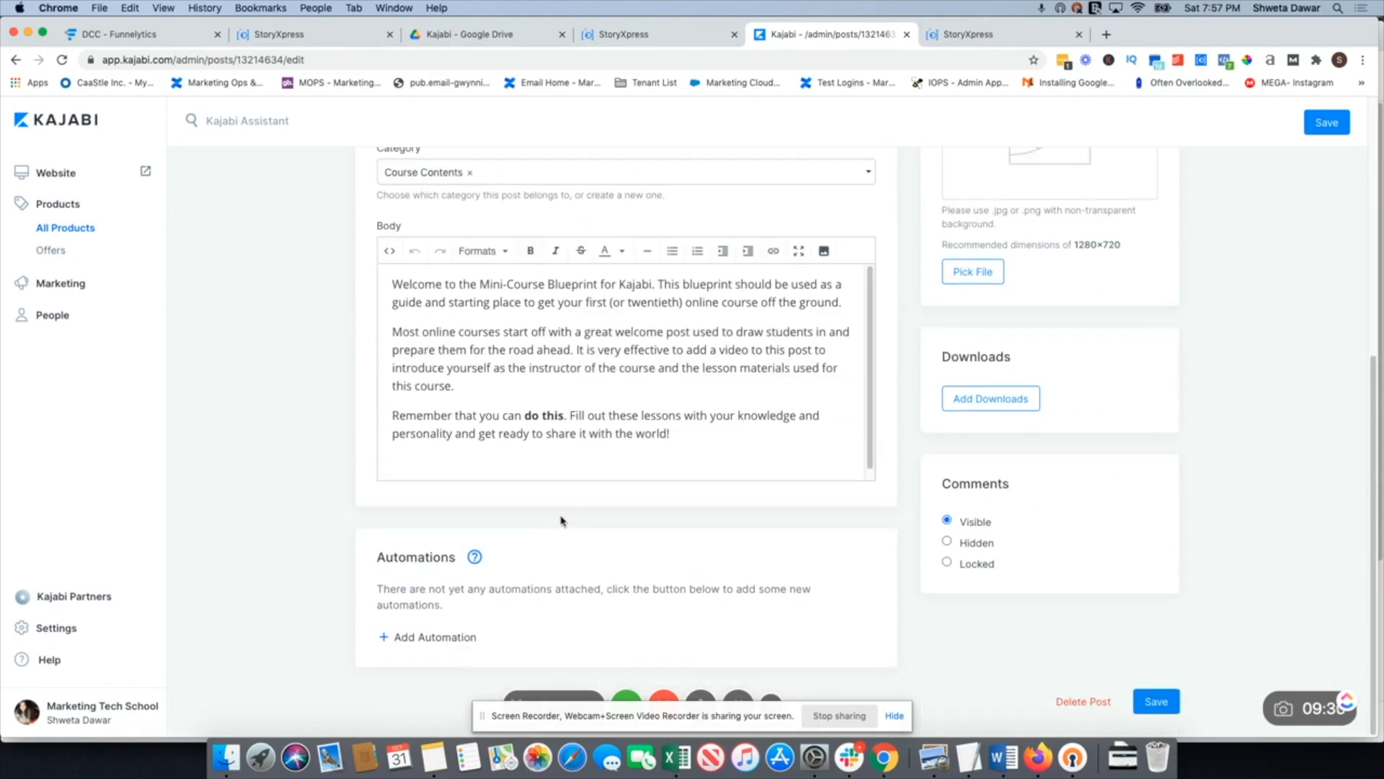
{"action": "scroll", "coordinate": [542, 516], "scroll_direction": "up", "scroll_amount": 8}
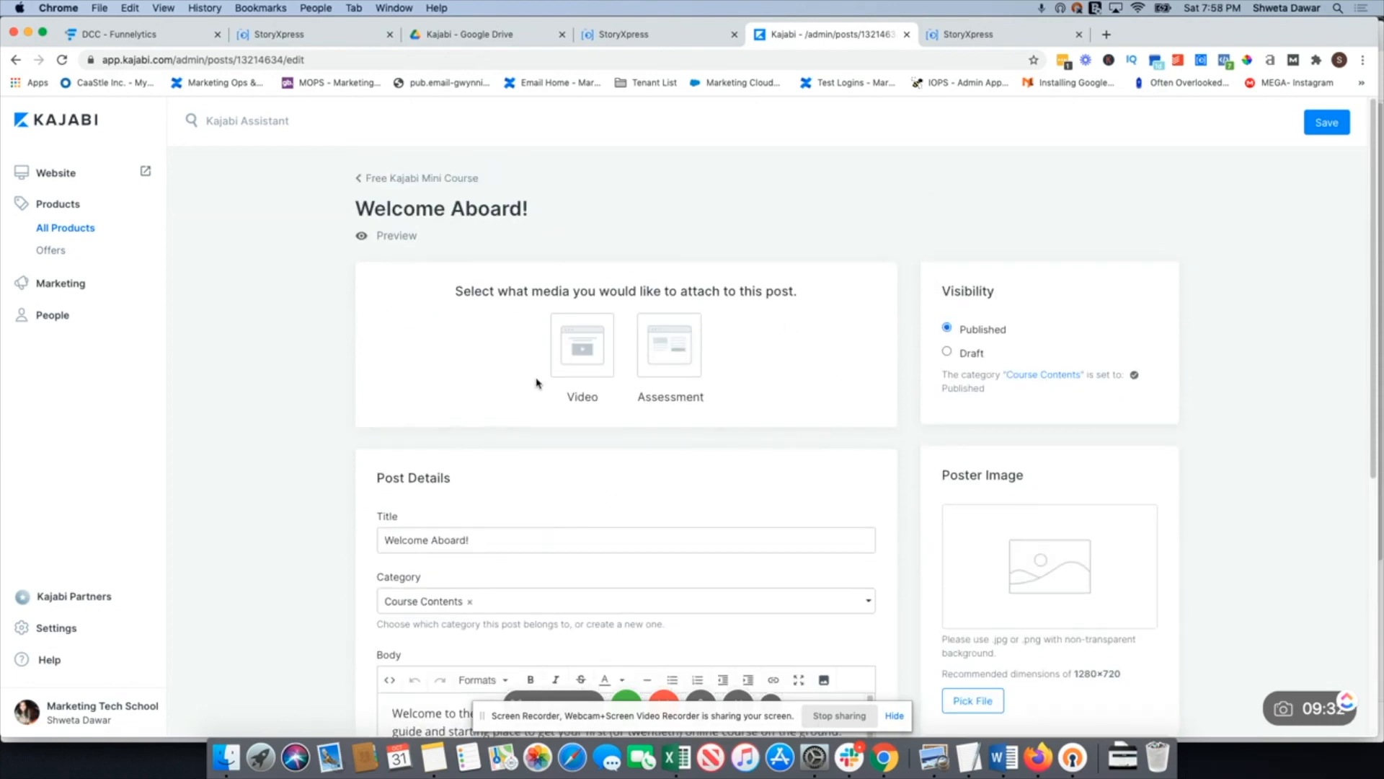
{"action": "scroll", "coordinate": [1051, 240], "scroll_direction": "down", "scroll_amount": 6}
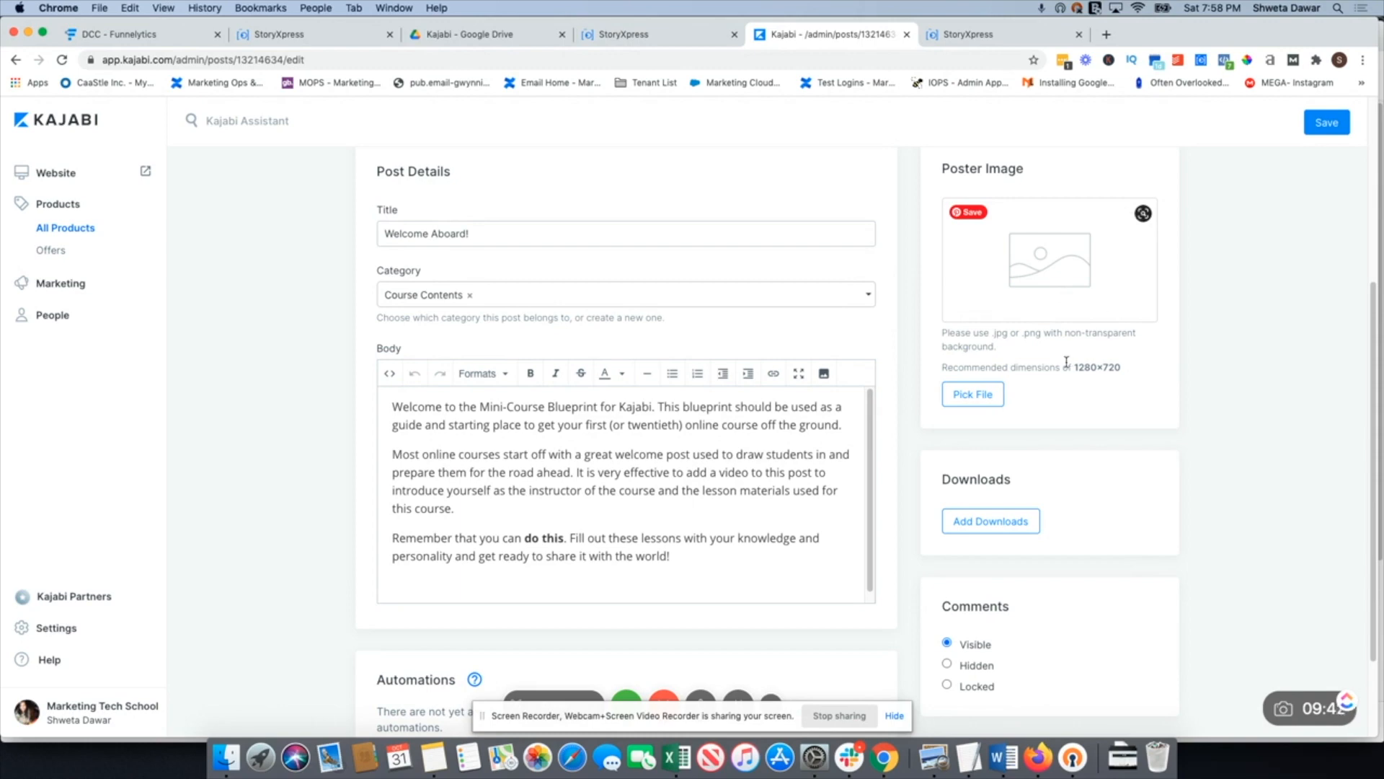
{"action": "scroll", "coordinate": [1023, 375], "scroll_direction": "down", "scroll_amount": 3}
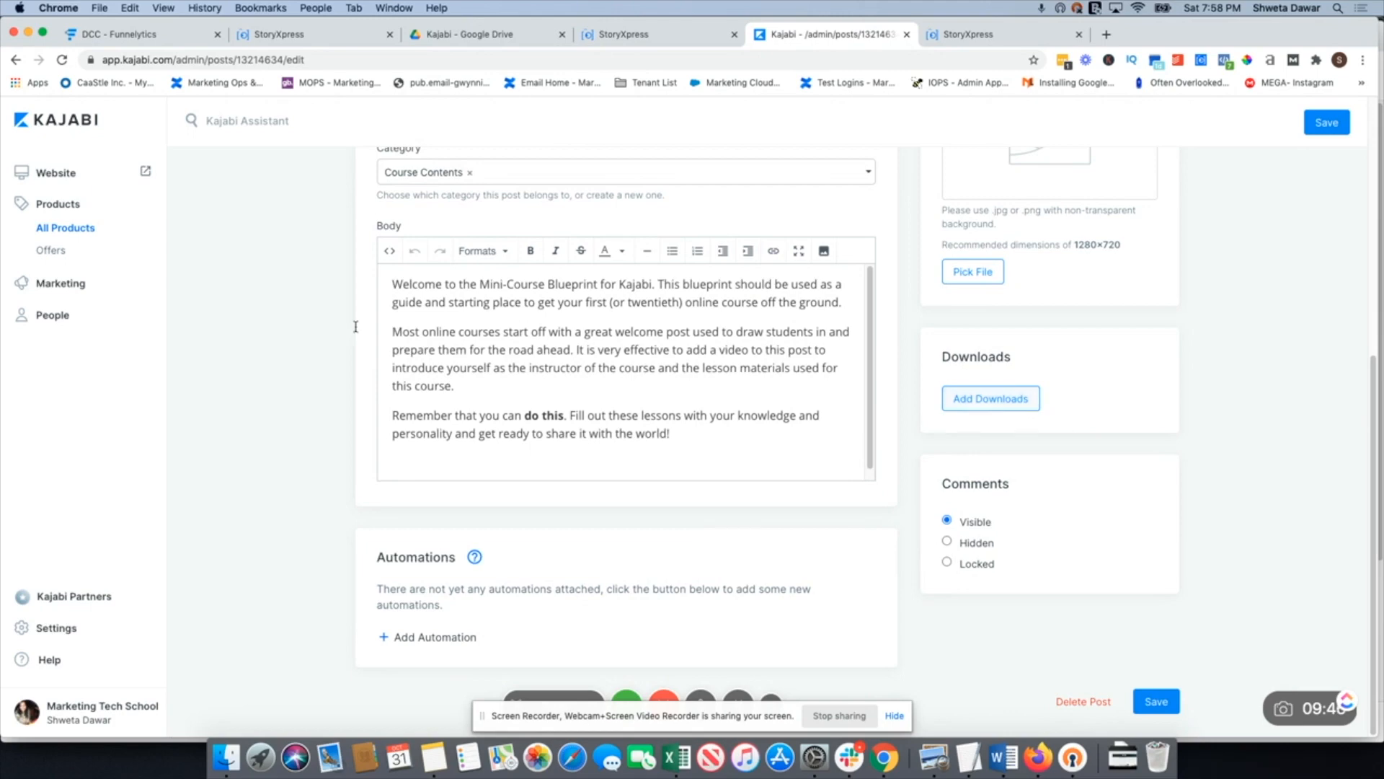
{"action": "scroll", "coordinate": [1087, 418], "scroll_direction": "up", "scroll_amount": 10}
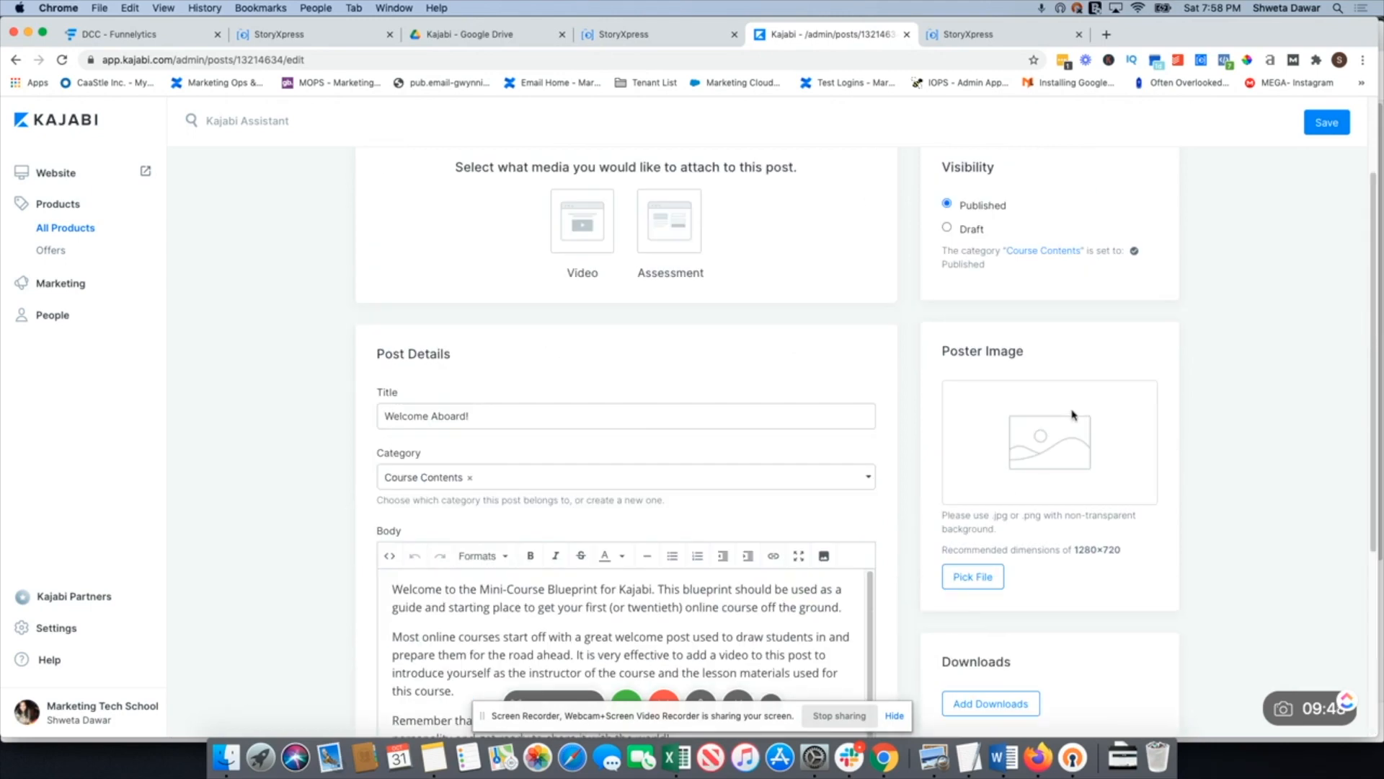
- Choose Video as the Welcome Aboard! post's media type and view the available video upload sources
{"action": "left_click", "coordinate": [593, 362]}
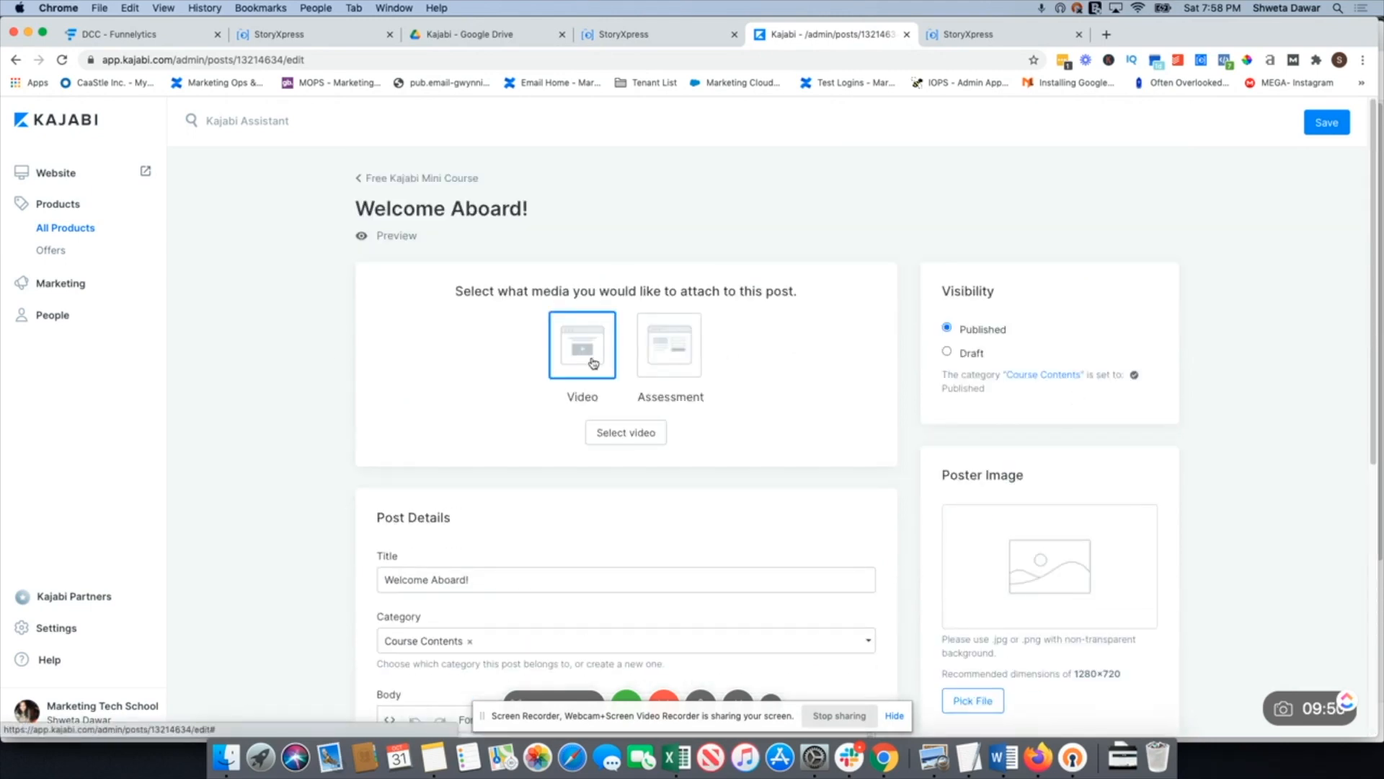
{"action": "left_click", "coordinate": [618, 431]}
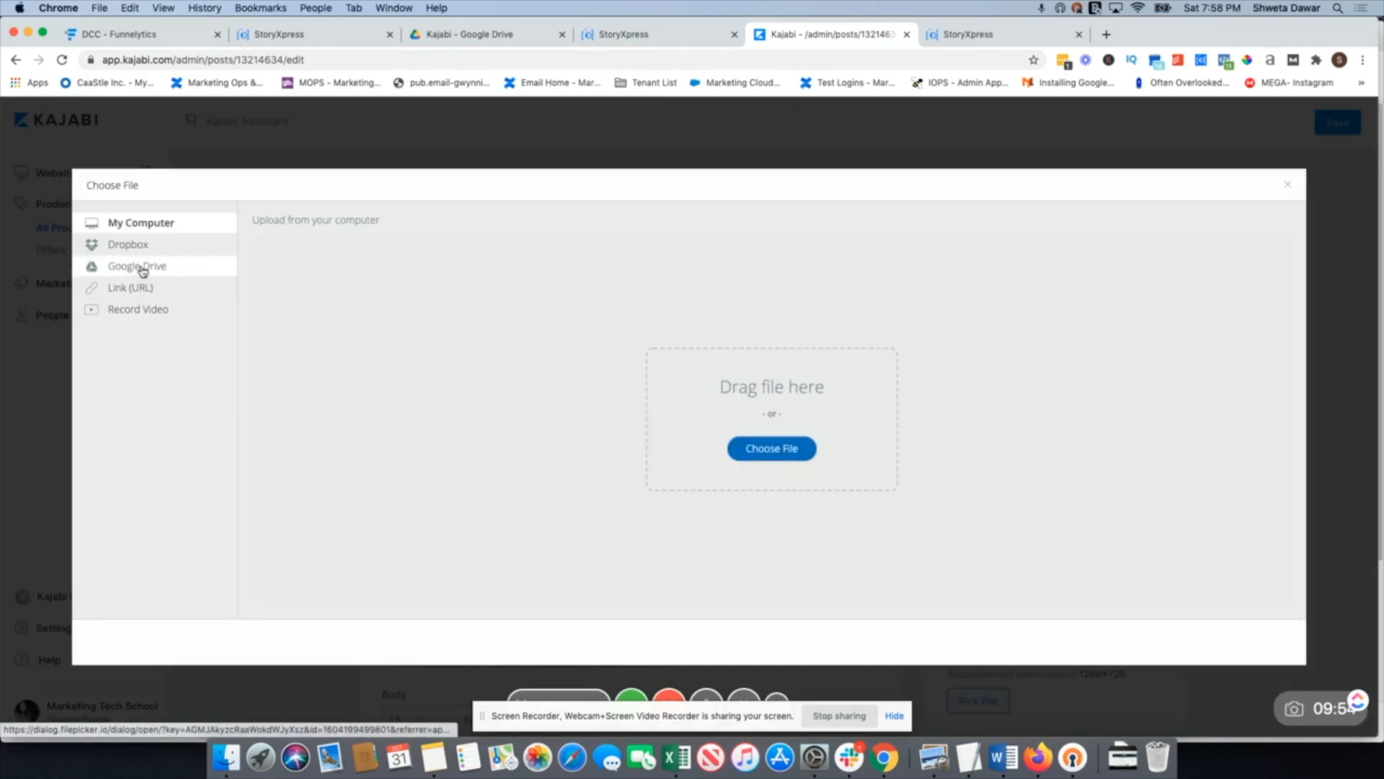
{"action": "left_click", "coordinate": [1287, 185]}
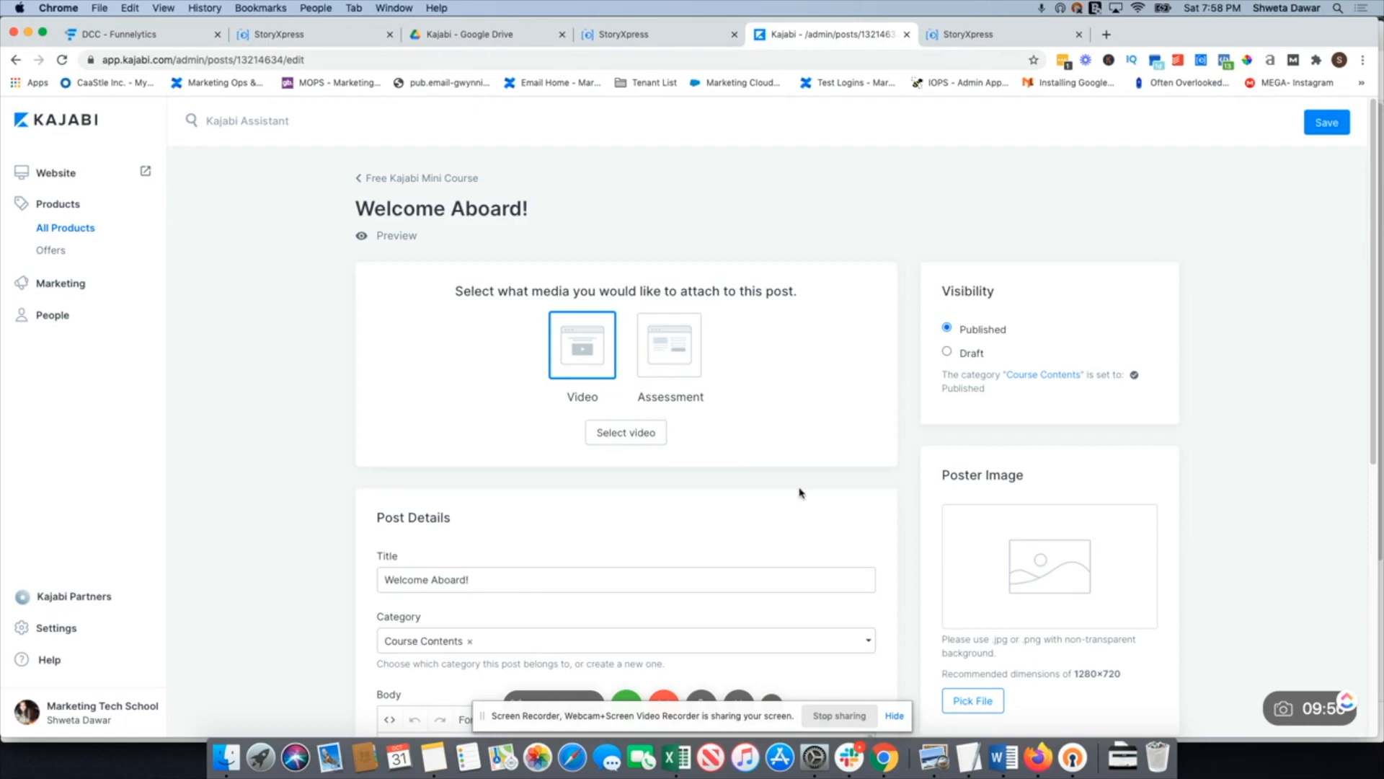
- Start an automation for completing the Welcome Aboard! post, review the available actions, and try to save it without an action
{"action": "scroll", "coordinate": [797, 490], "scroll_direction": "down", "scroll_amount": 4}
{"action": "scroll", "coordinate": [797, 492], "scroll_direction": "down", "scroll_amount": 3}
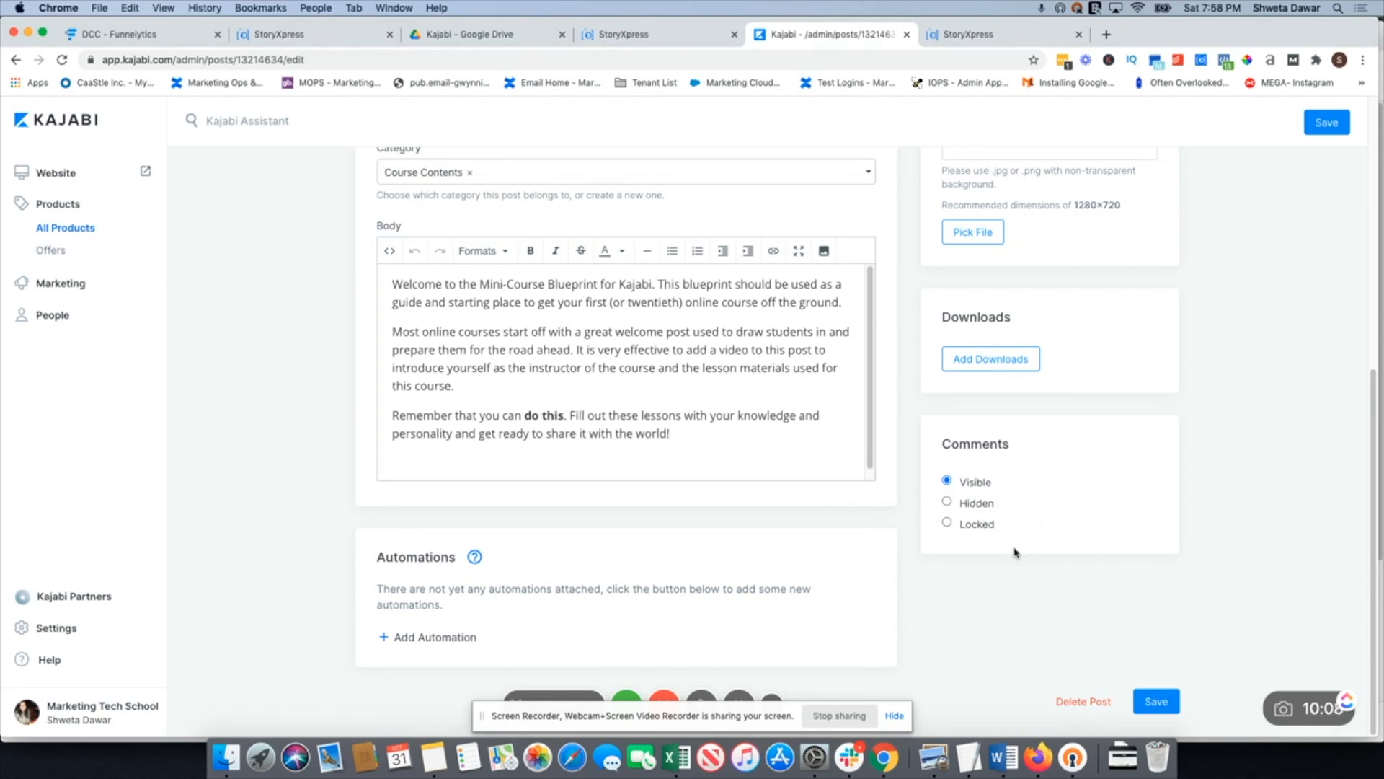
{"action": "scroll", "coordinate": [1038, 566], "scroll_direction": "up", "scroll_amount": 10}
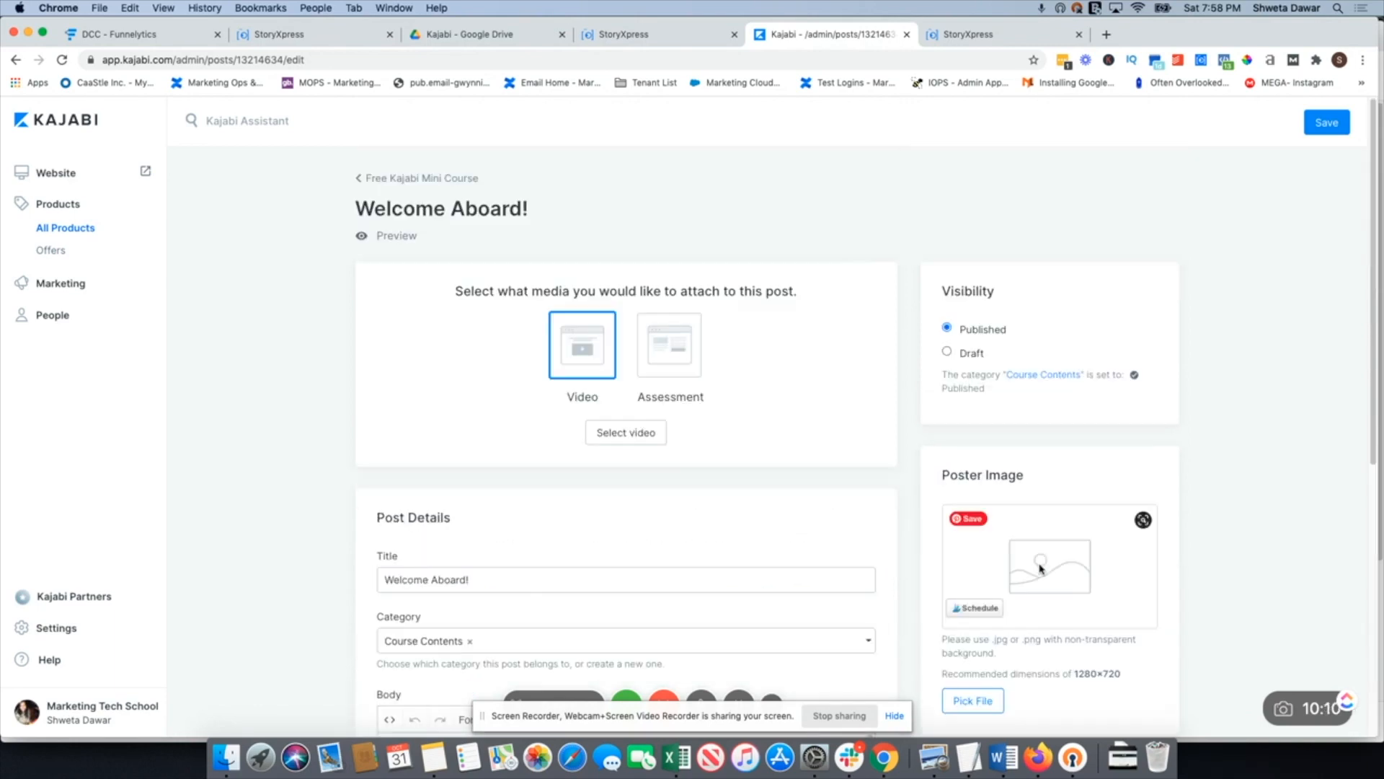
{"action": "scroll", "coordinate": [1040, 569], "scroll_direction": "down", "scroll_amount": 7}
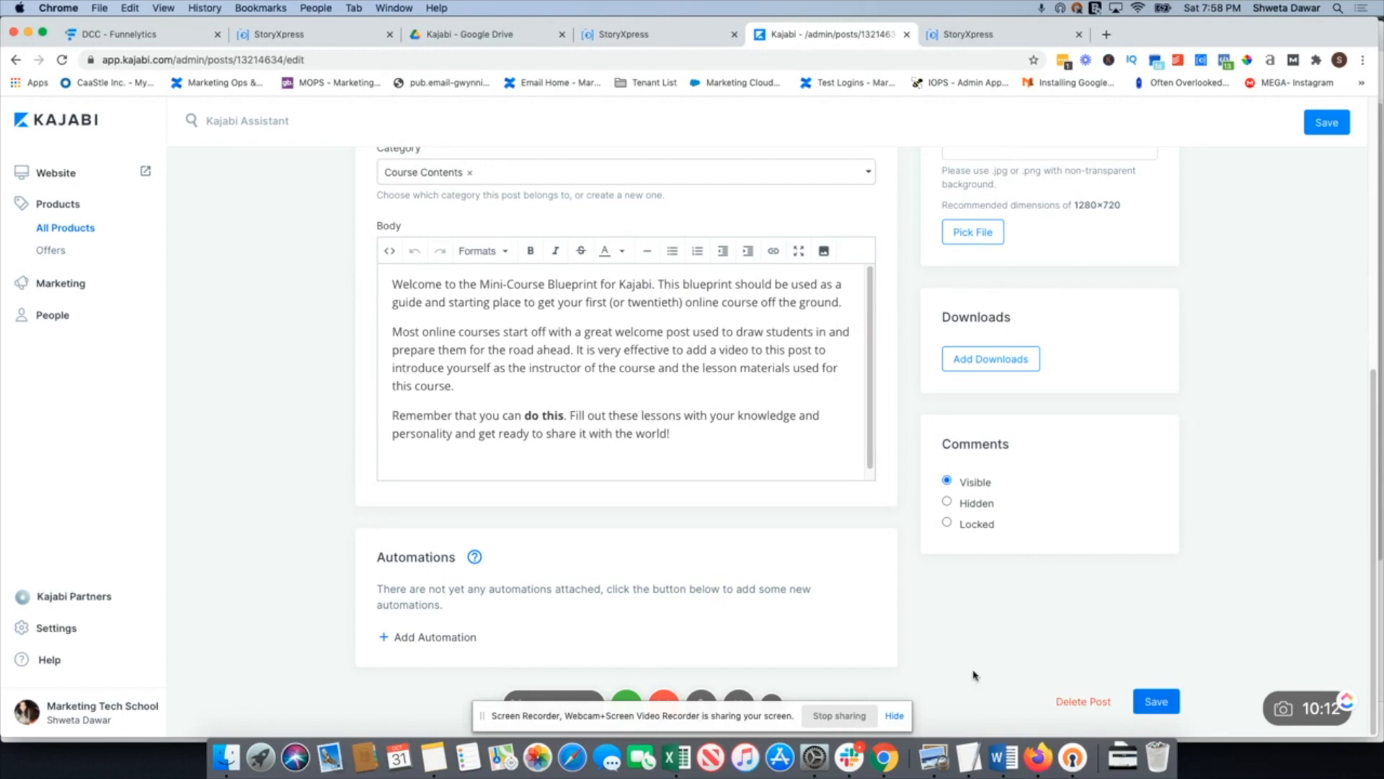
{"action": "left_click", "coordinate": [434, 638]}
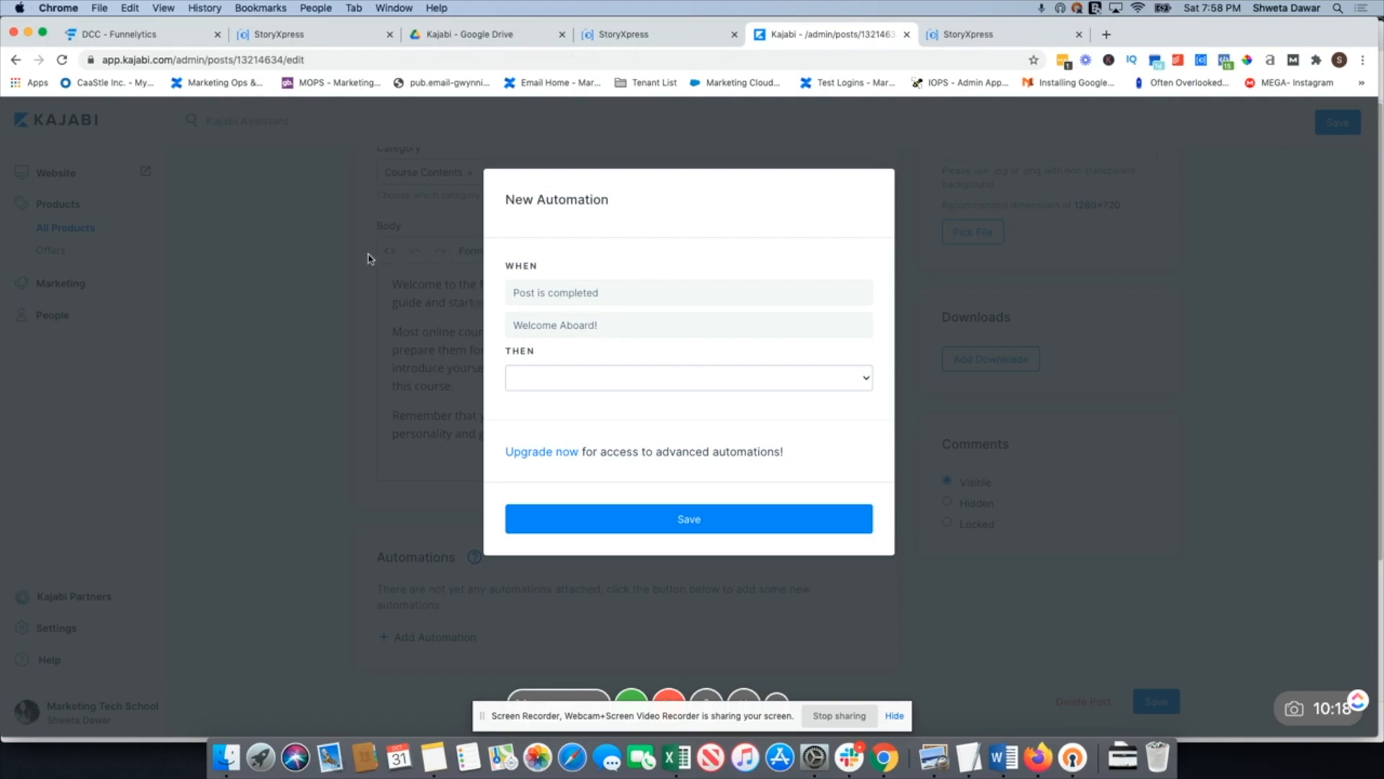
{"action": "left_click", "coordinate": [633, 388]}
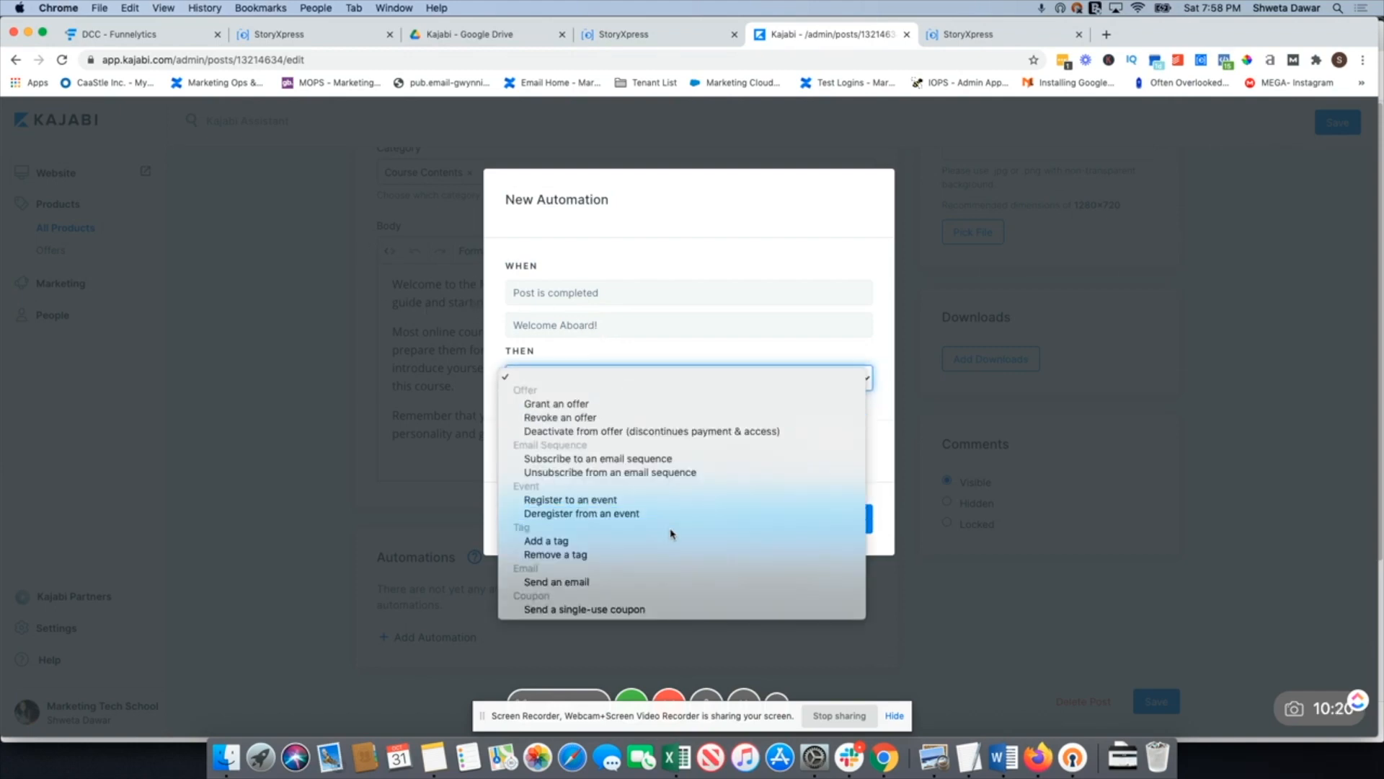
{"action": "left_click", "coordinate": [629, 238]}
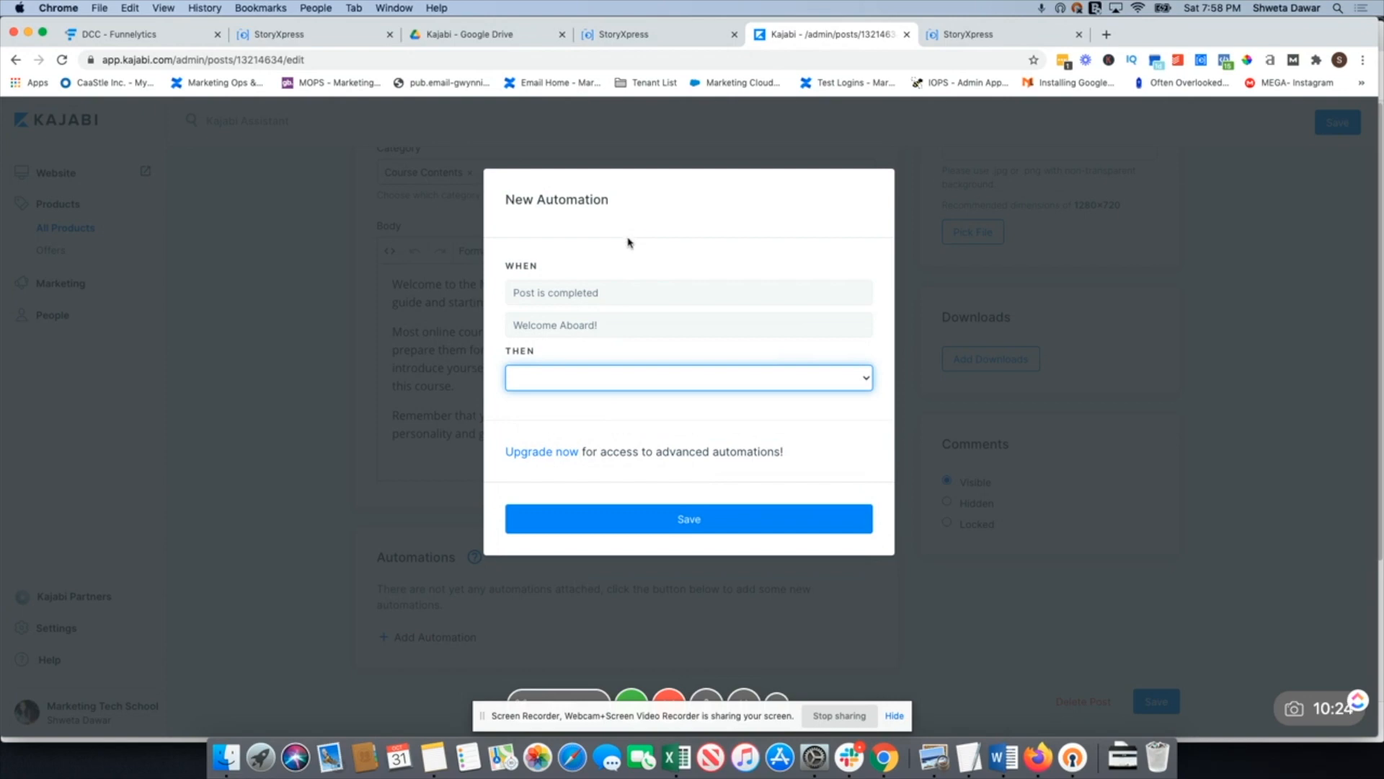
{"action": "left_click", "coordinate": [657, 529]}
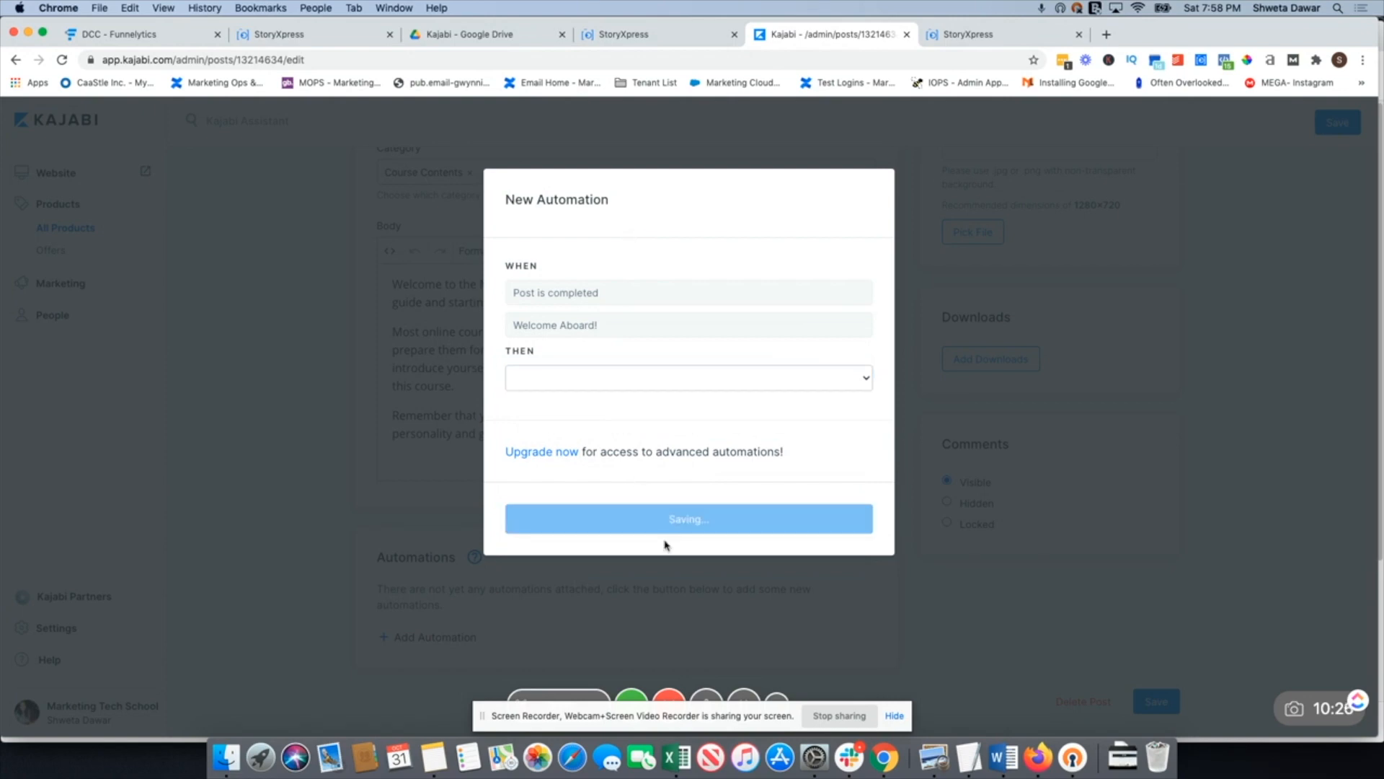
{"action": "left_click", "coordinate": [627, 571]}
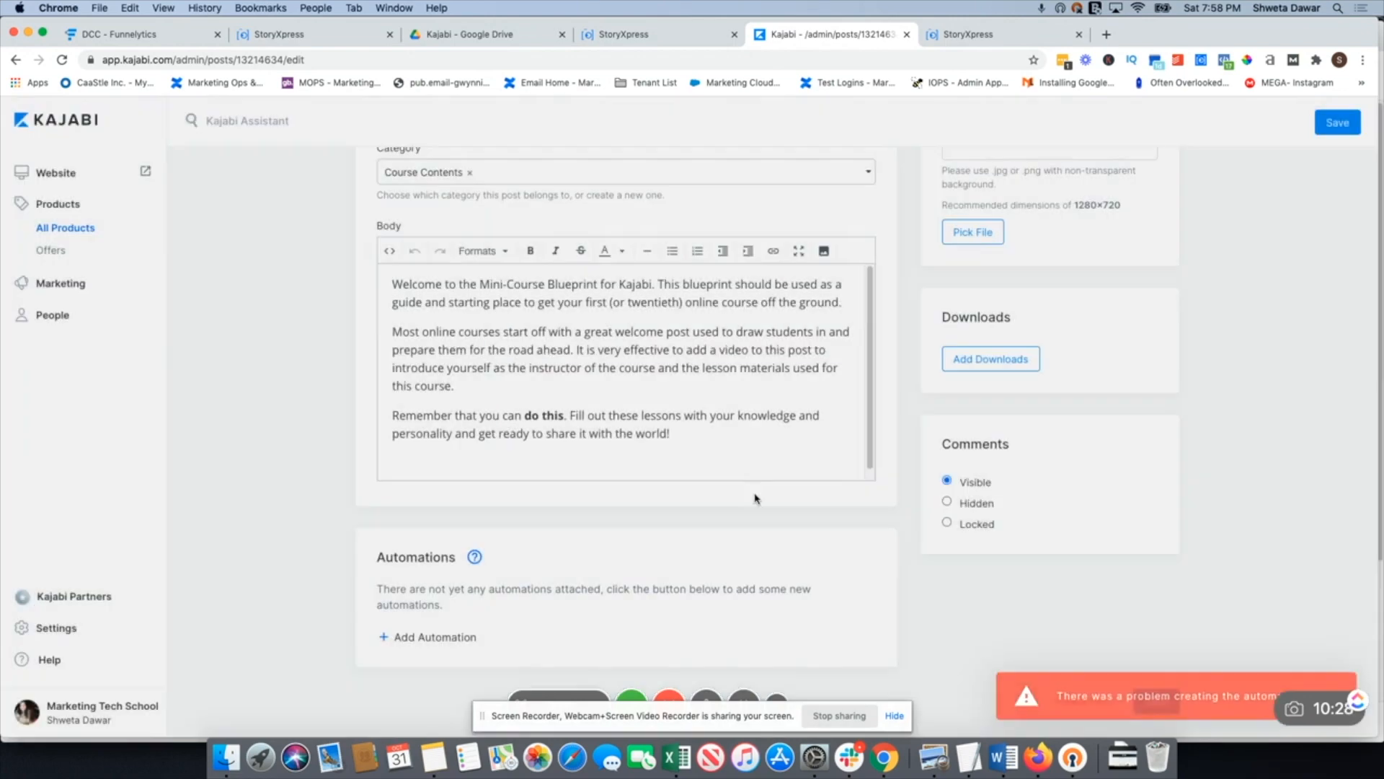
- Save the Welcome Aboard! post and return to the Free Kajabi Mini Course outline
{"action": "left_click", "coordinate": [1326, 124]}
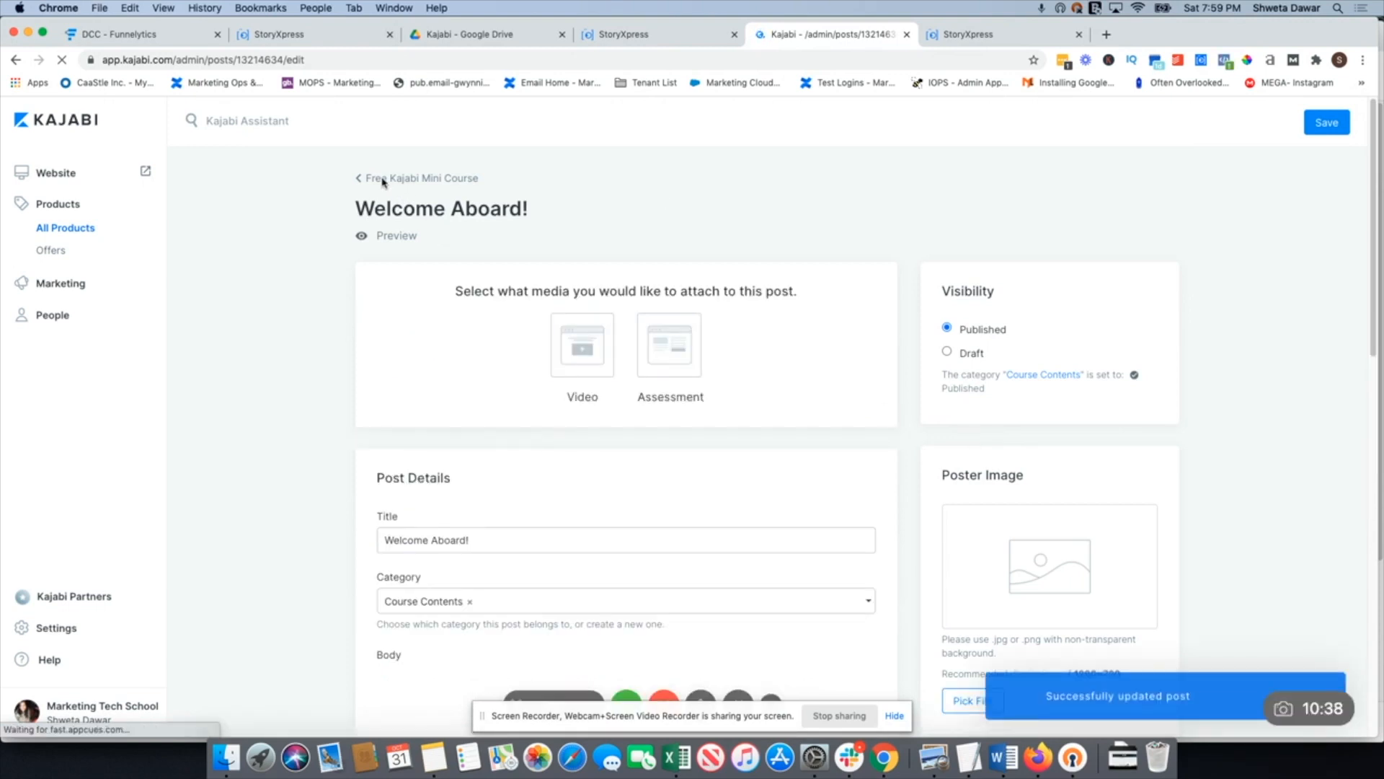
{"action": "scroll", "coordinate": [553, 278], "scroll_direction": "down", "scroll_amount": 5}
{"action": "scroll", "coordinate": [553, 278], "scroll_direction": "up", "scroll_amount": 5}
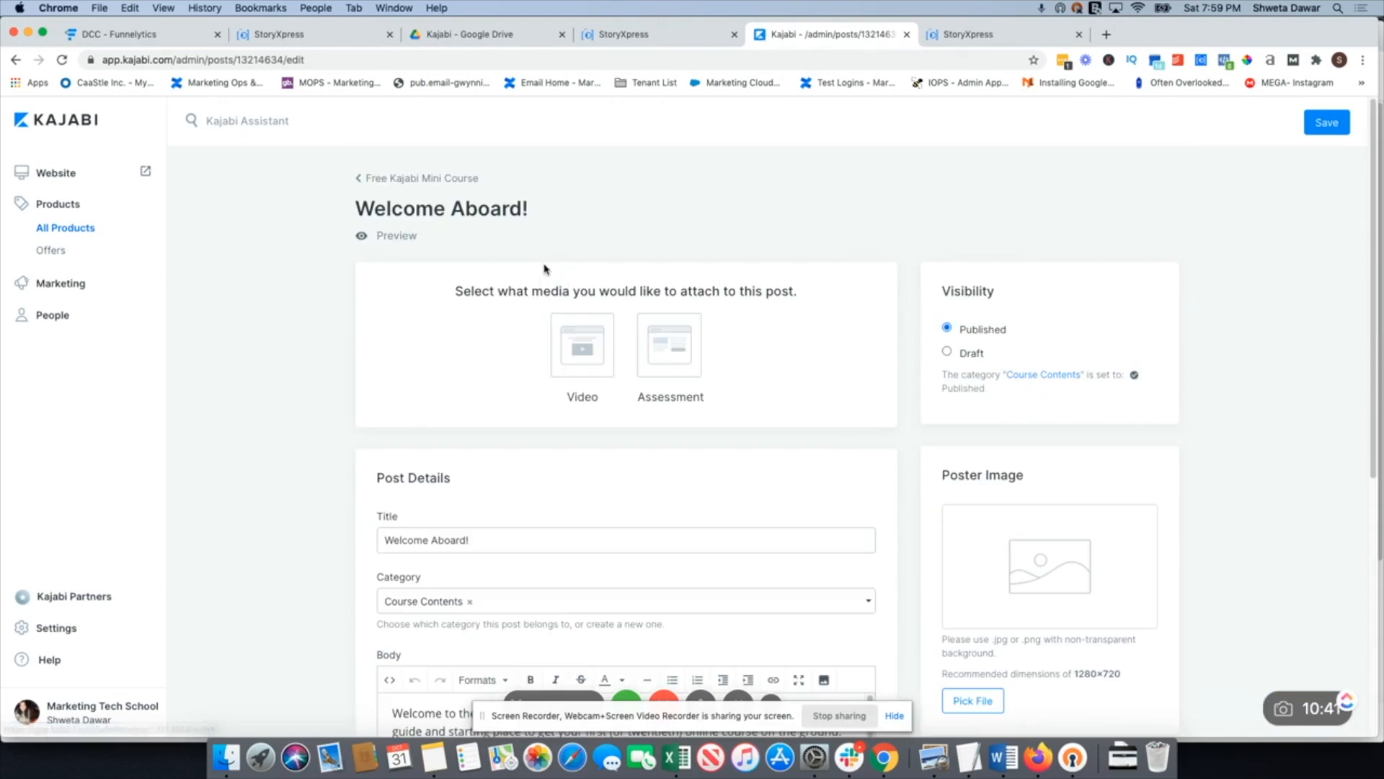
{"action": "left_click", "coordinate": [358, 180]}
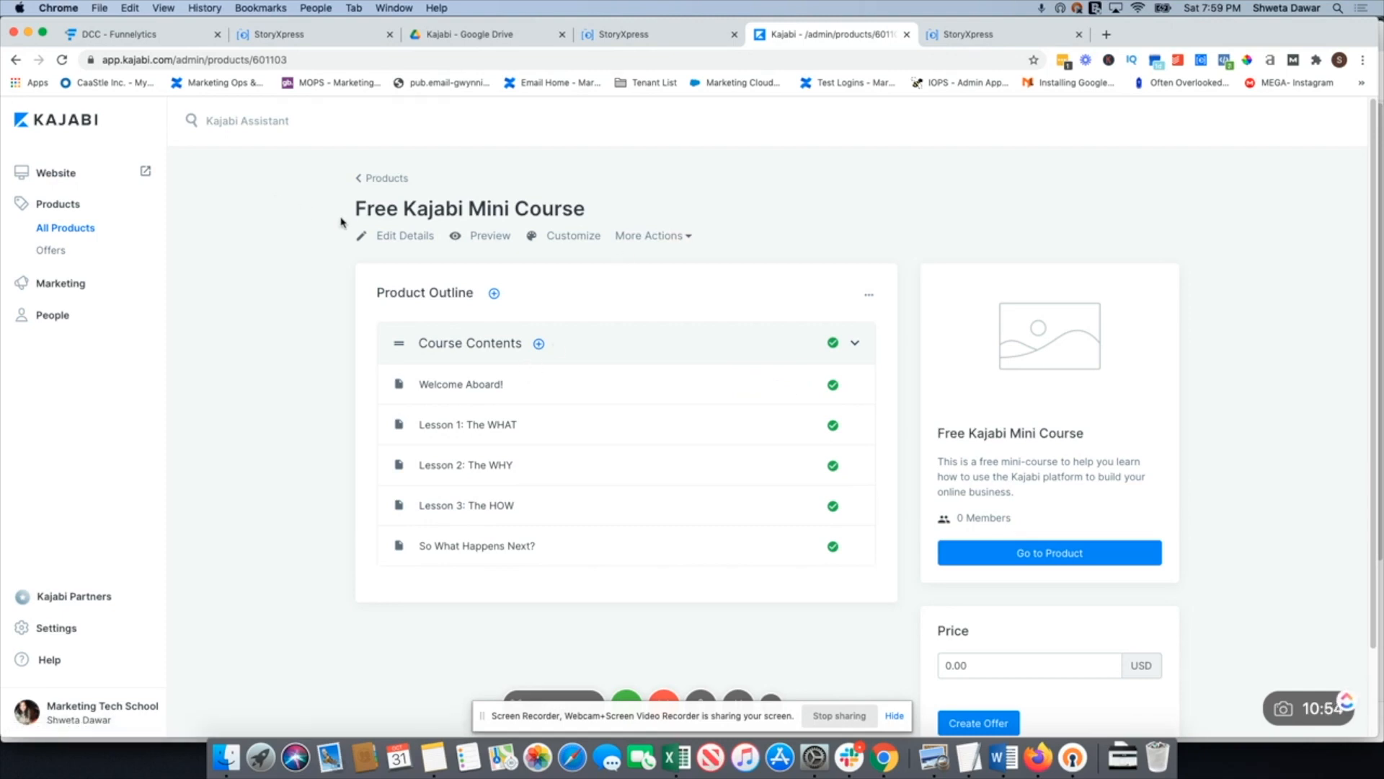
- Try a price of 100 USD for the Free Kajabi Mini Course
{"action": "scroll", "coordinate": [608, 318], "scroll_direction": "down", "scroll_amount": 3}
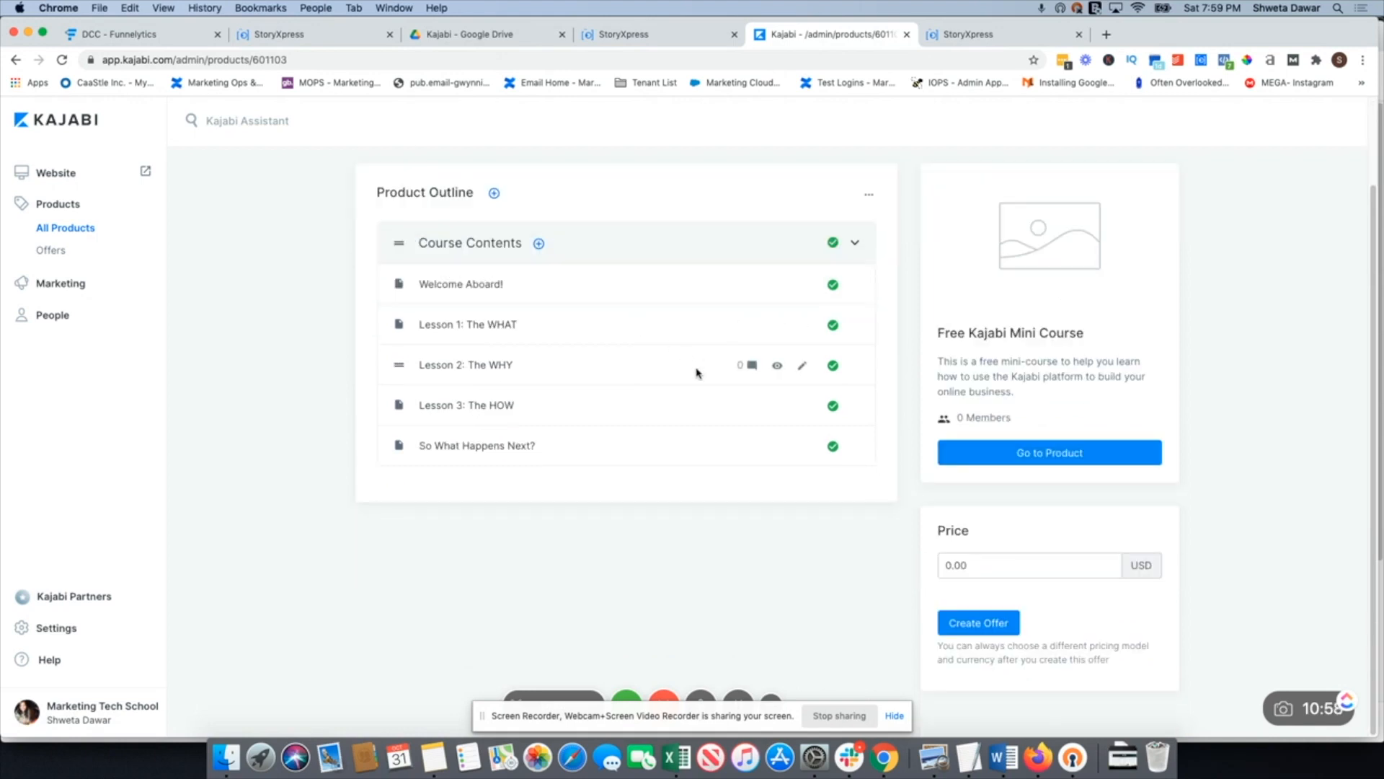
{"action": "scroll", "coordinate": [801, 370], "scroll_direction": "up", "scroll_amount": 3}
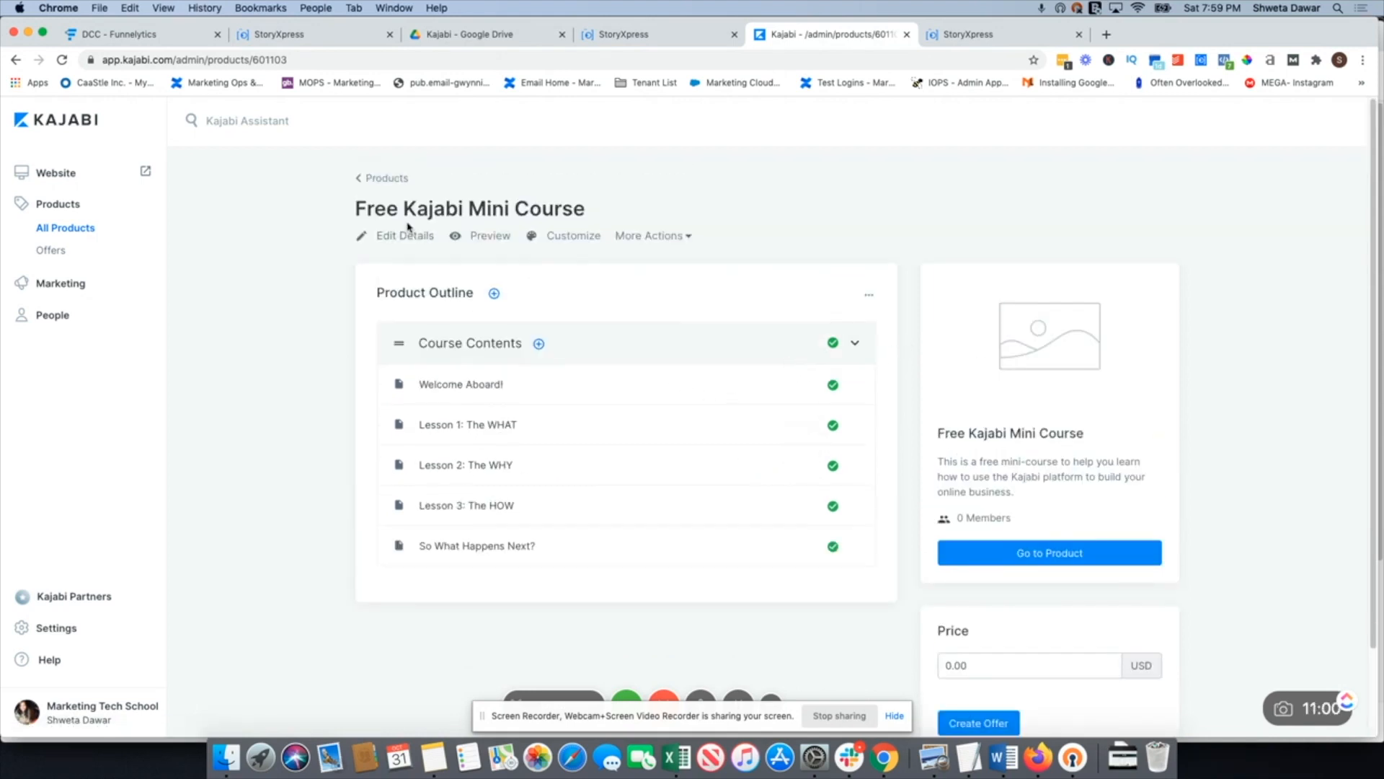
{"action": "scroll", "coordinate": [972, 485], "scroll_direction": "down", "scroll_amount": 3}
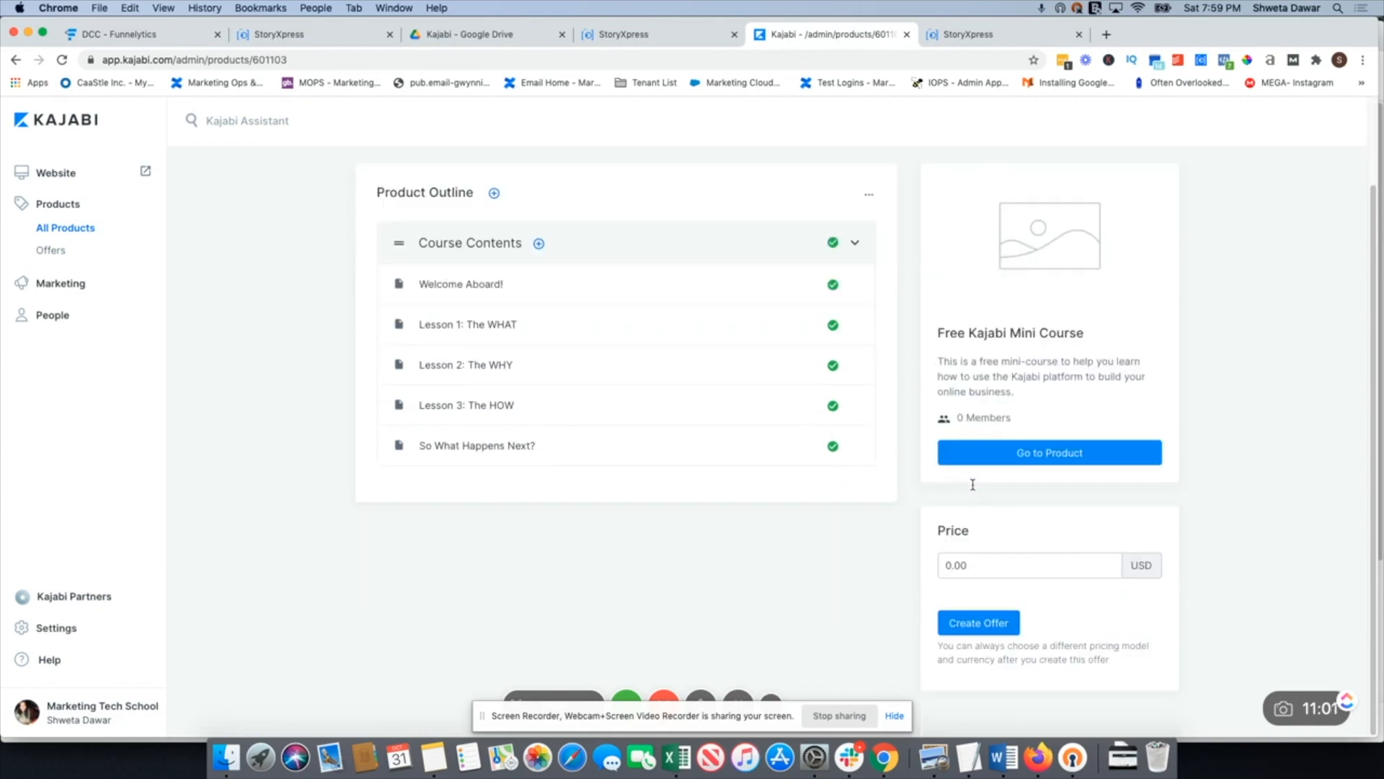
{"action": "left_click", "coordinate": [1019, 569]}
{"action": "double_click", "coordinate": [1020, 571]}
{"action": "type", "text": "100"}
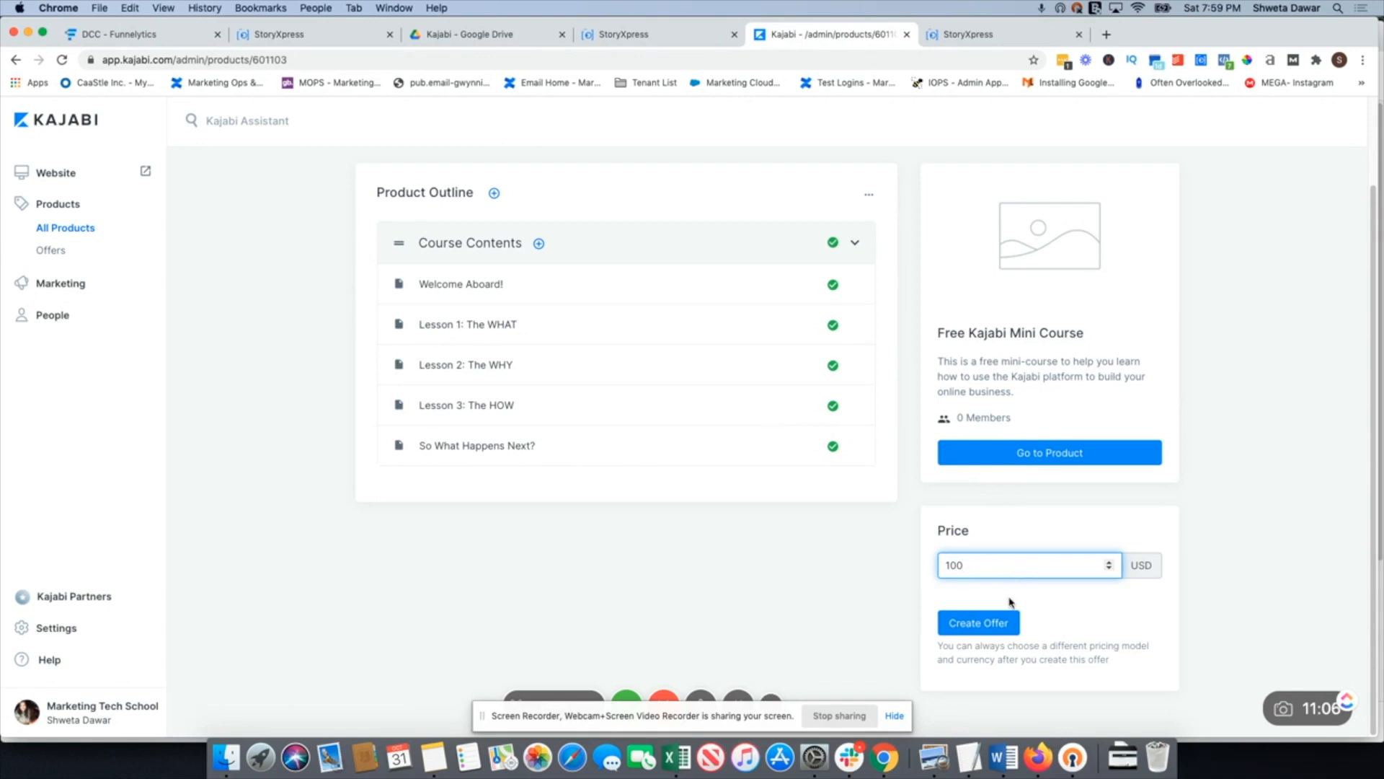
- Set the course's price to 0 USD and create an offer from it
{"action": "left_click", "coordinate": [997, 567]}
{"action": "double_click", "coordinate": [997, 567]}
{"action": "type", "text": "0"}
{"action": "left_click", "coordinate": [995, 624]}
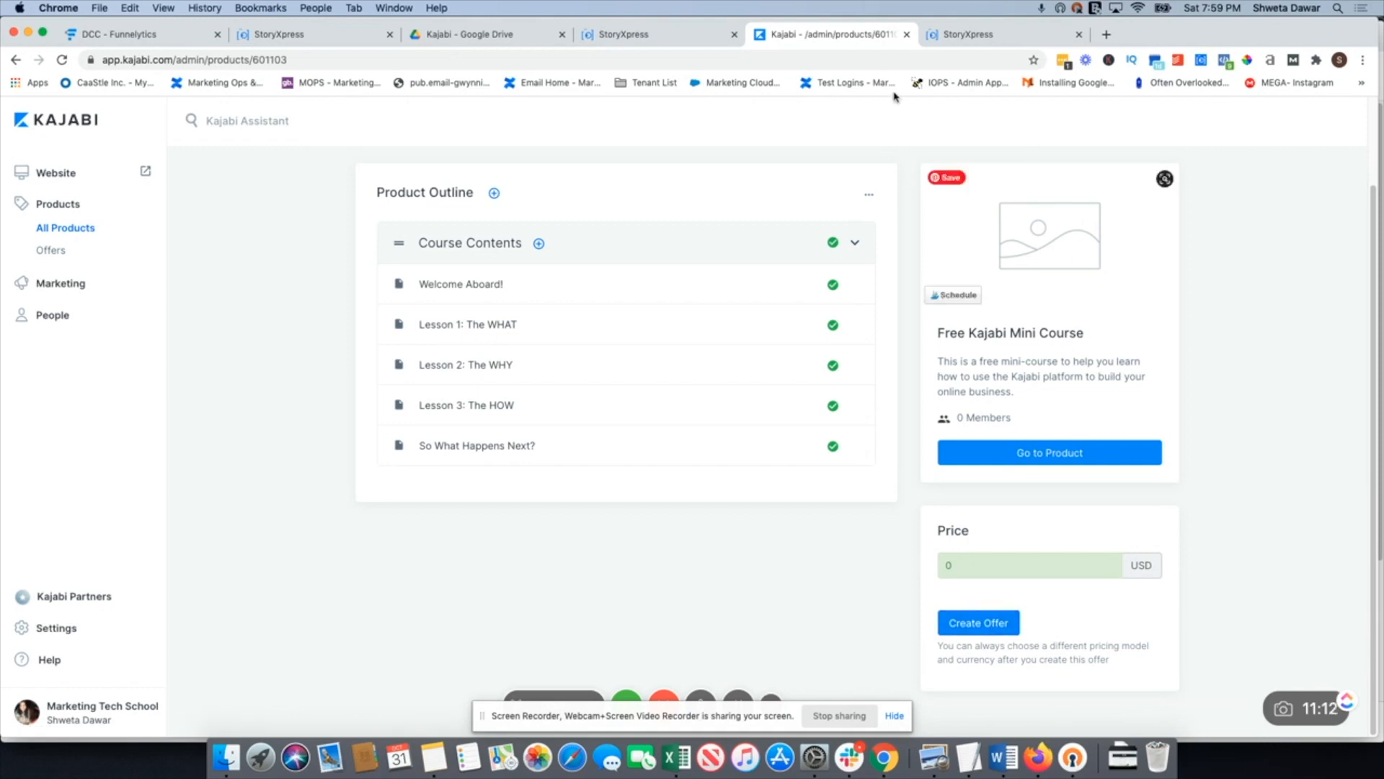
- Go to the list of offers and open the Free Kajabi Mini Course Offer for editing
{"action": "scroll", "coordinate": [743, 287], "scroll_direction": "up", "scroll_amount": 2}
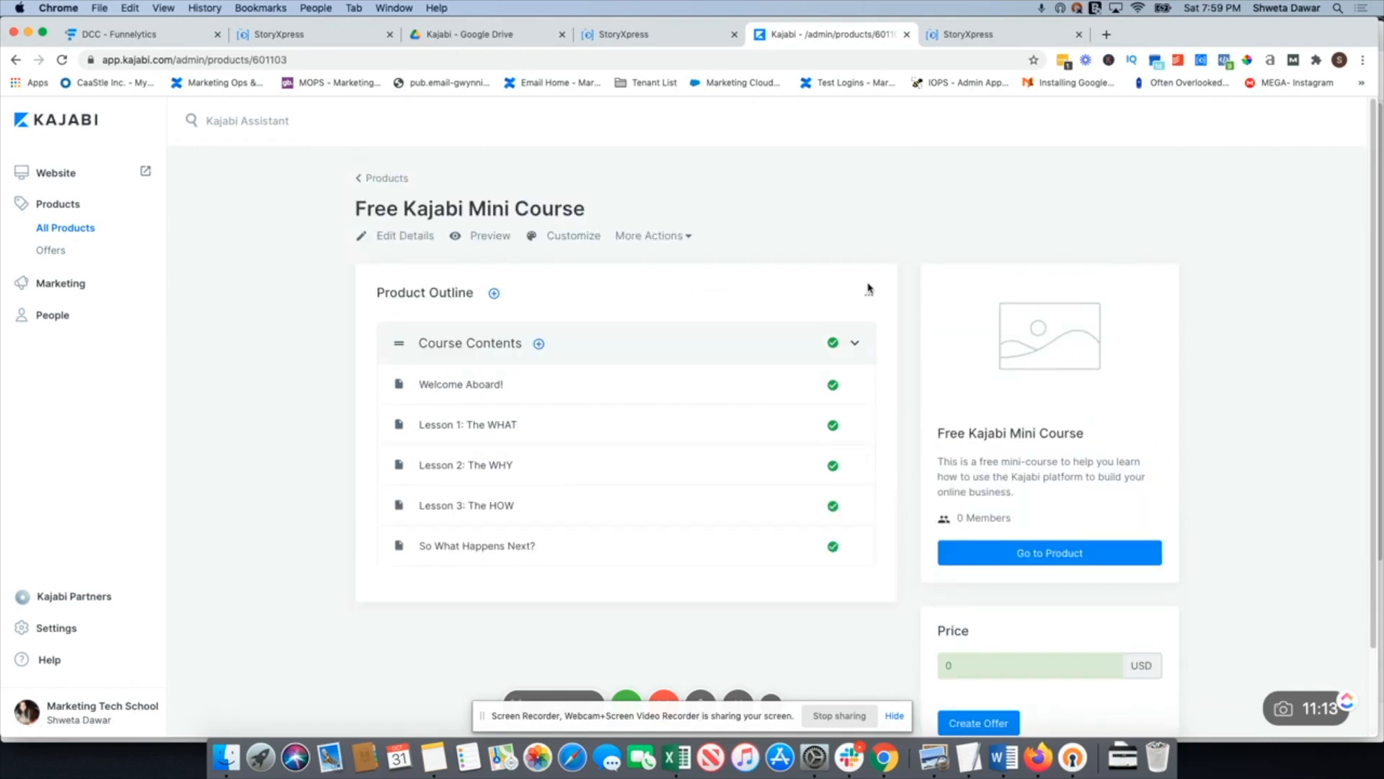
{"action": "left_click", "coordinate": [51, 250]}
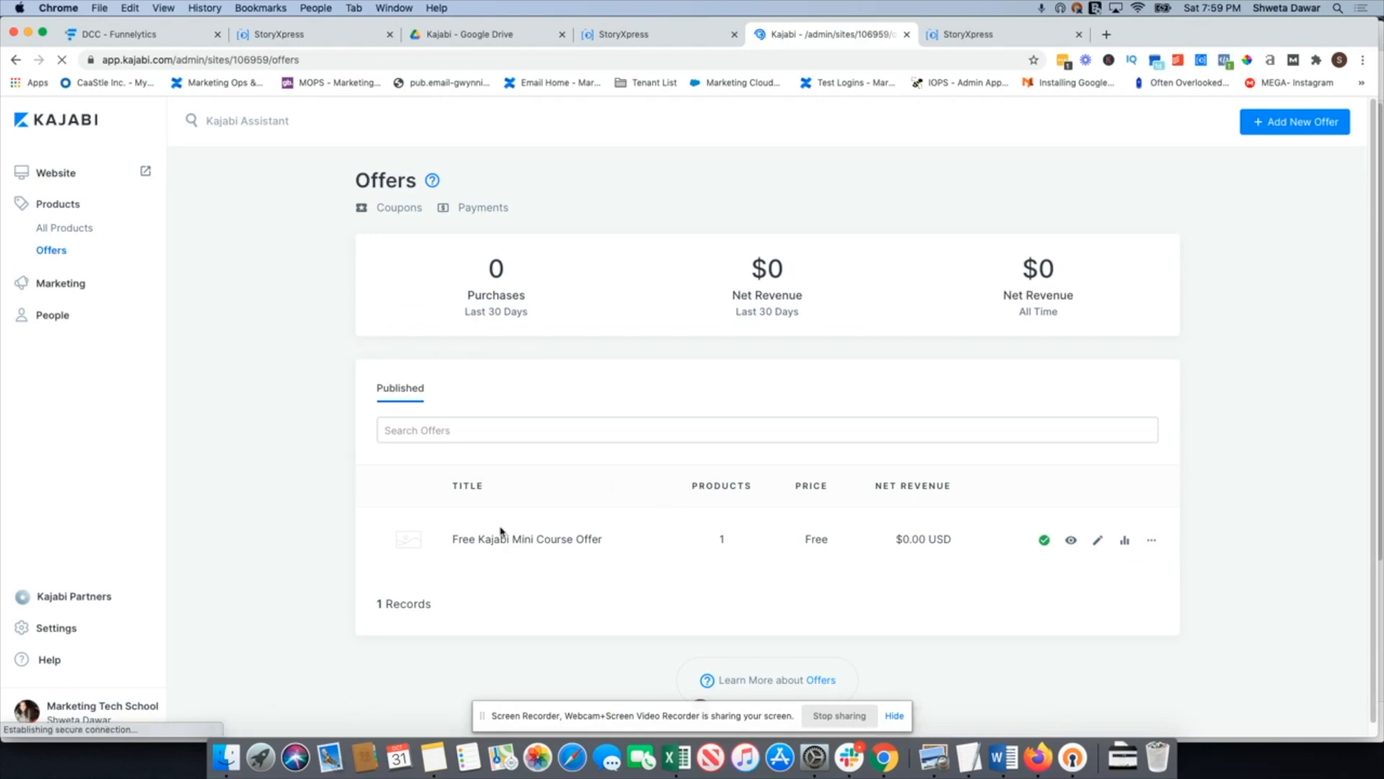
{"action": "left_click", "coordinate": [1097, 542]}
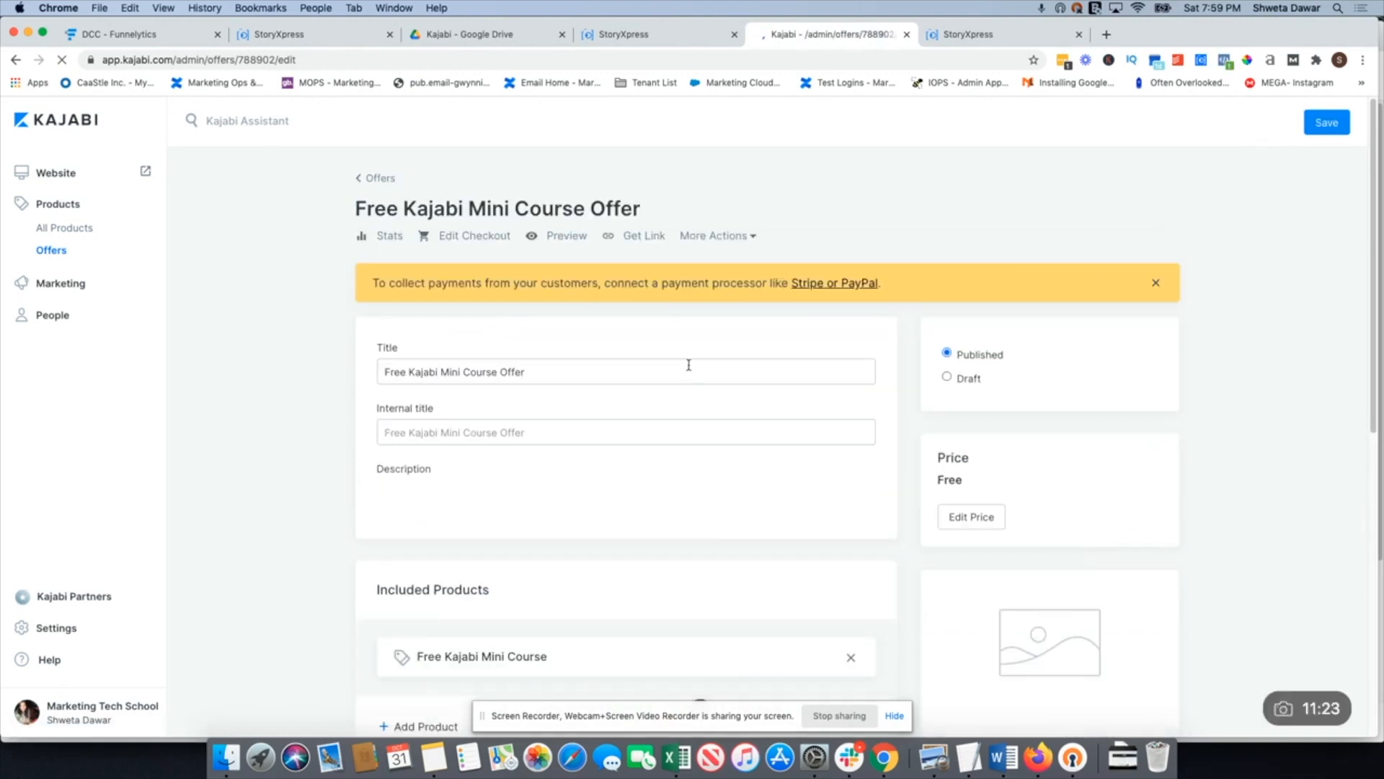
- Review the offer's price, access, upsell, cart abandonment and automation settings, and open its checkout page for customization
{"action": "scroll", "coordinate": [687, 364], "scroll_direction": "down", "scroll_amount": 3}
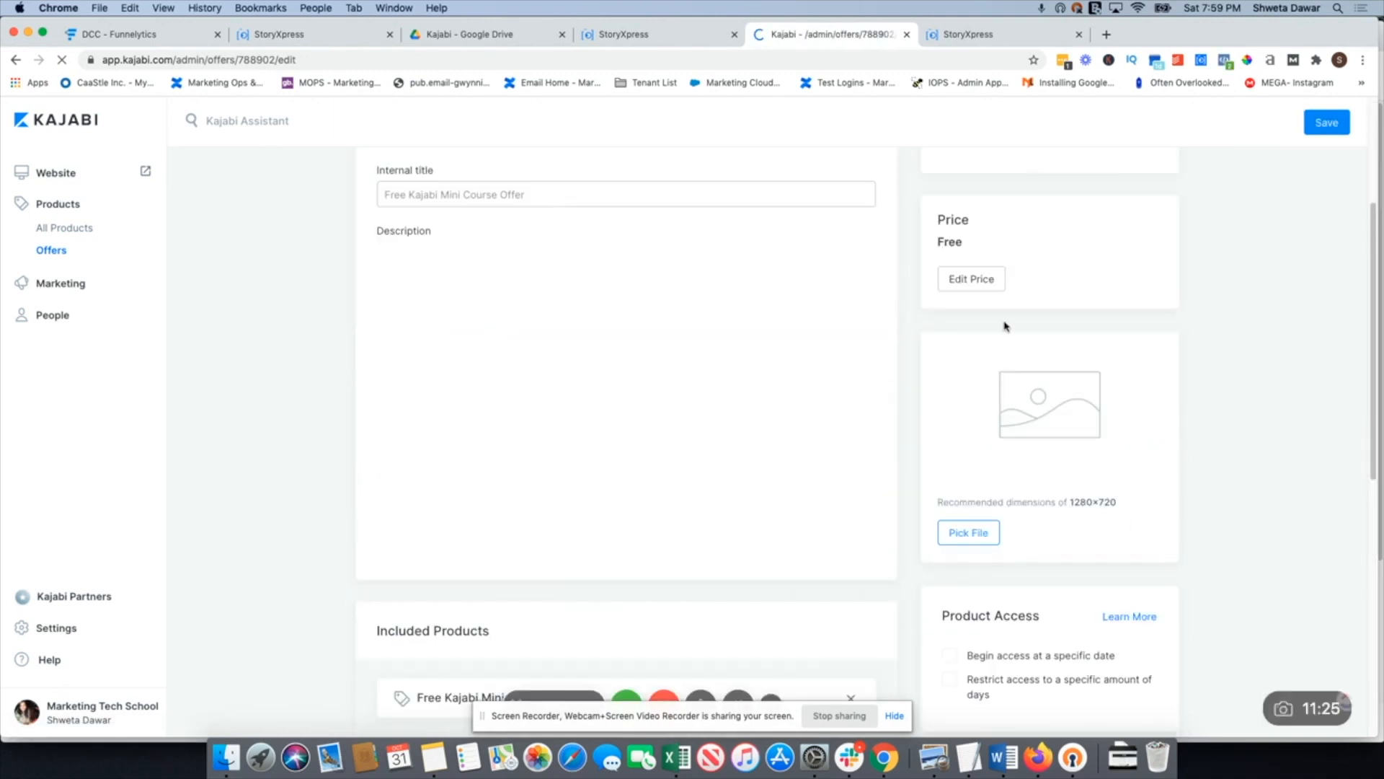
{"action": "scroll", "coordinate": [756, 452], "scroll_direction": "down", "scroll_amount": 5}
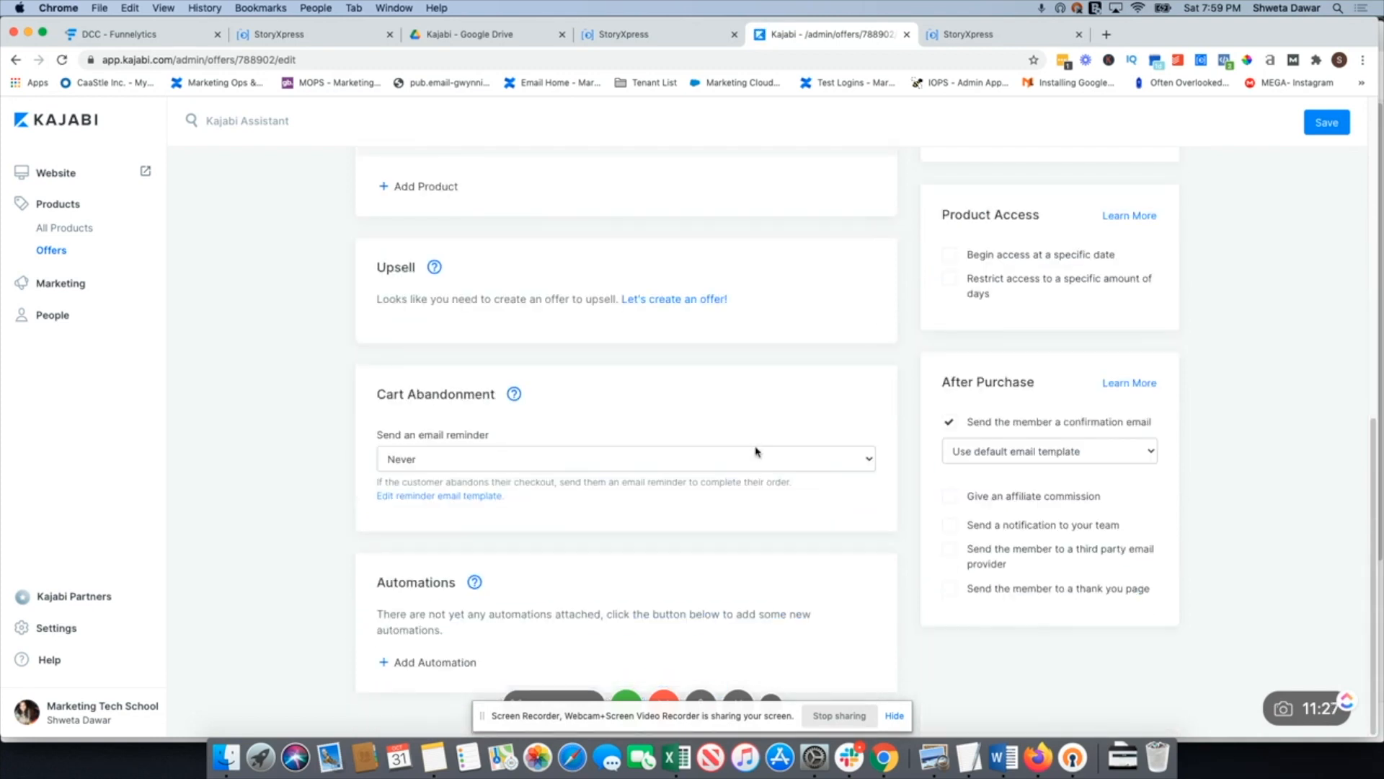
{"action": "scroll", "coordinate": [755, 452], "scroll_direction": "up", "scroll_amount": 10}
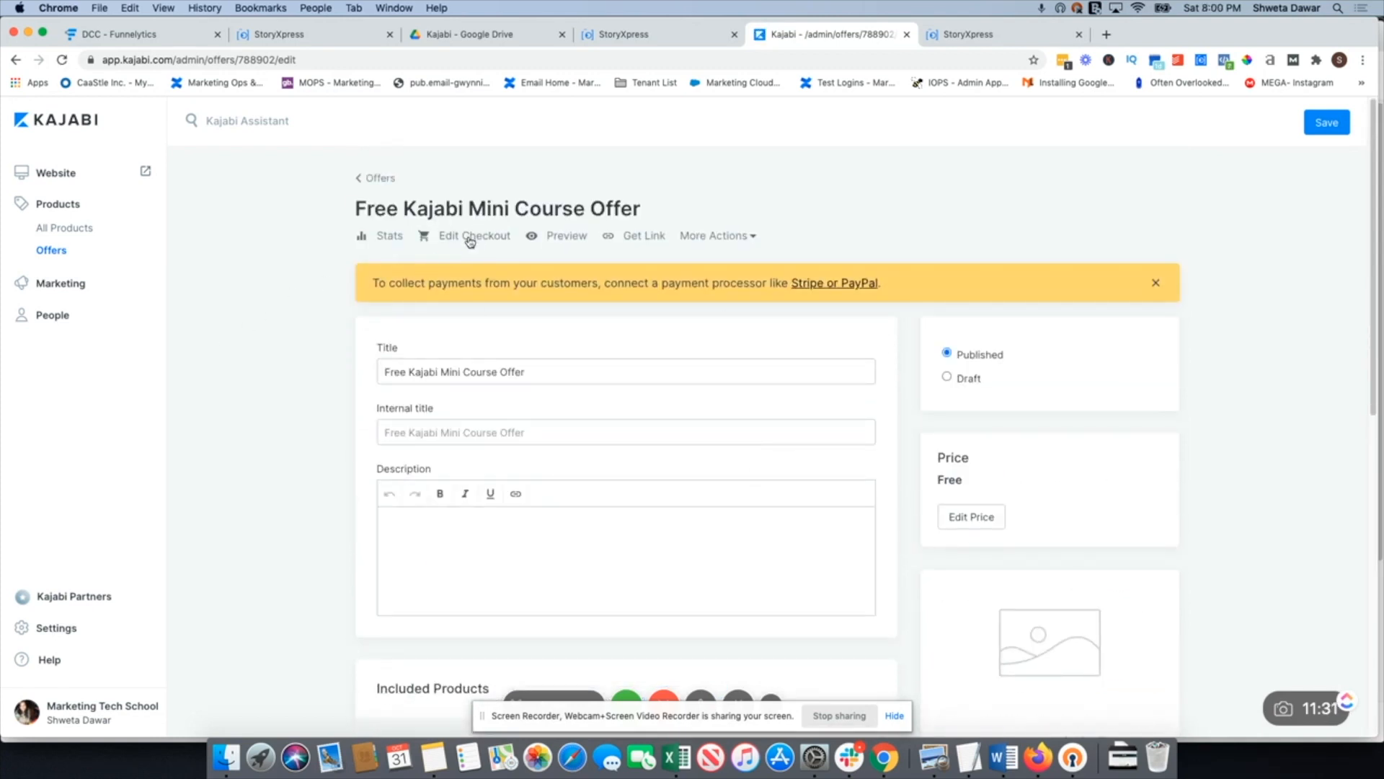
{"action": "left_click", "coordinate": [476, 238]}
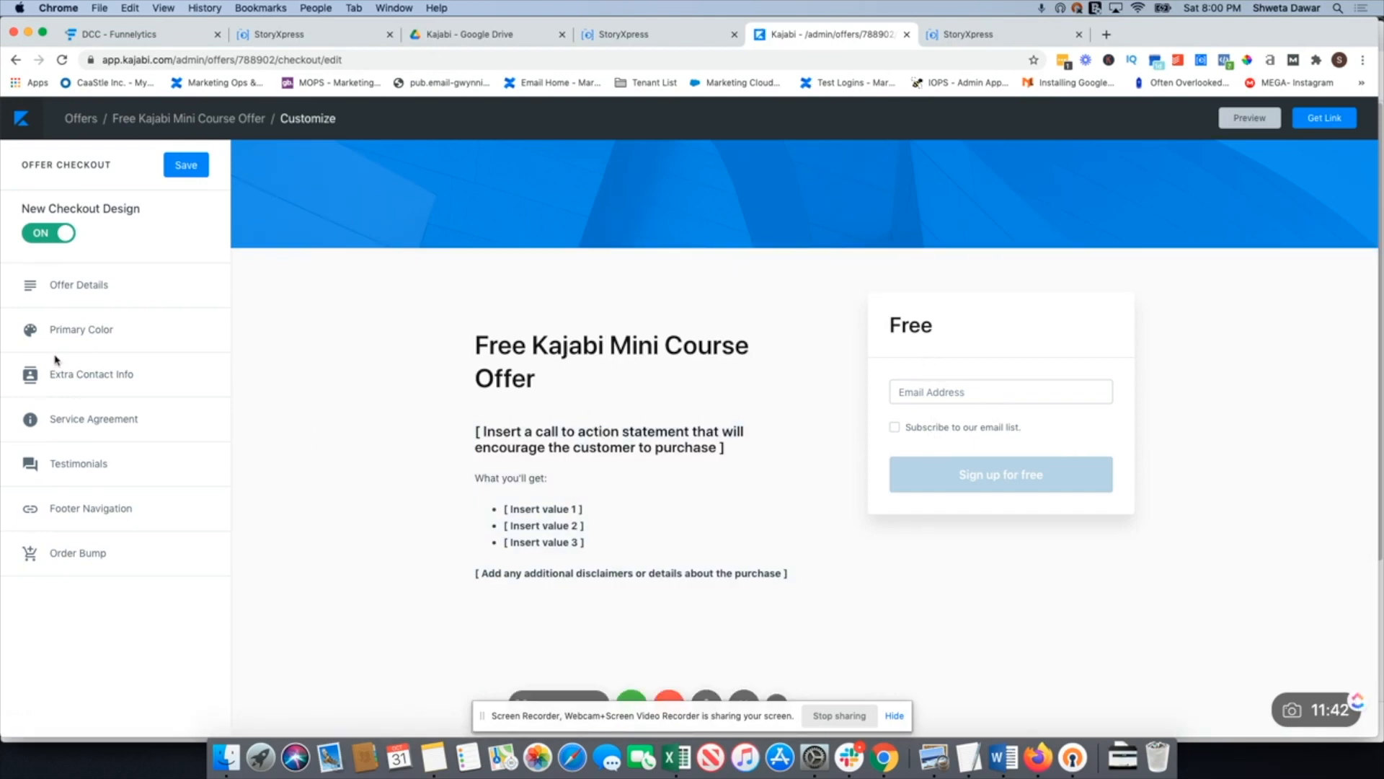
- Disable the banner in the checkout page's offer details and save the change
{"action": "left_click", "coordinate": [633, 501]}
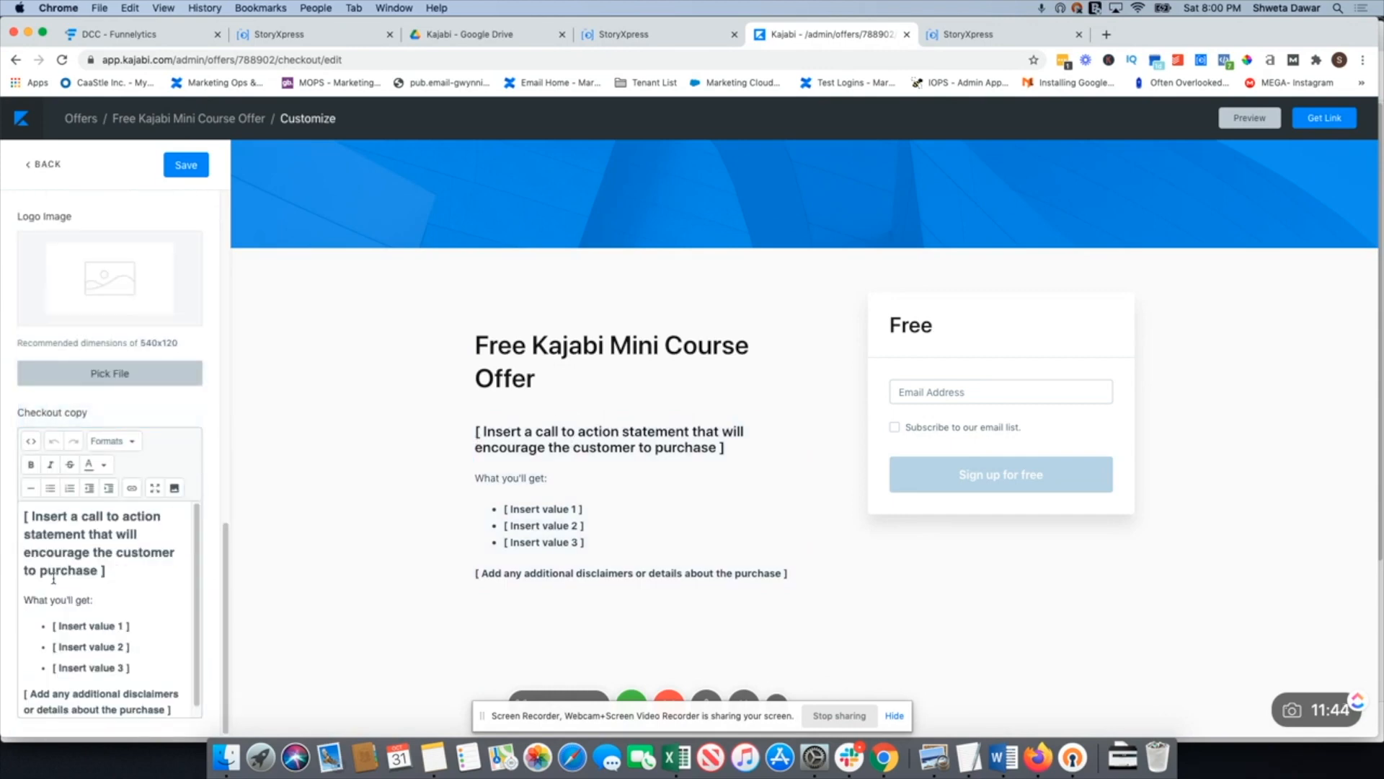
{"action": "left_click_drag", "start_coordinate": [173, 701], "coordinate": [18, 497]}
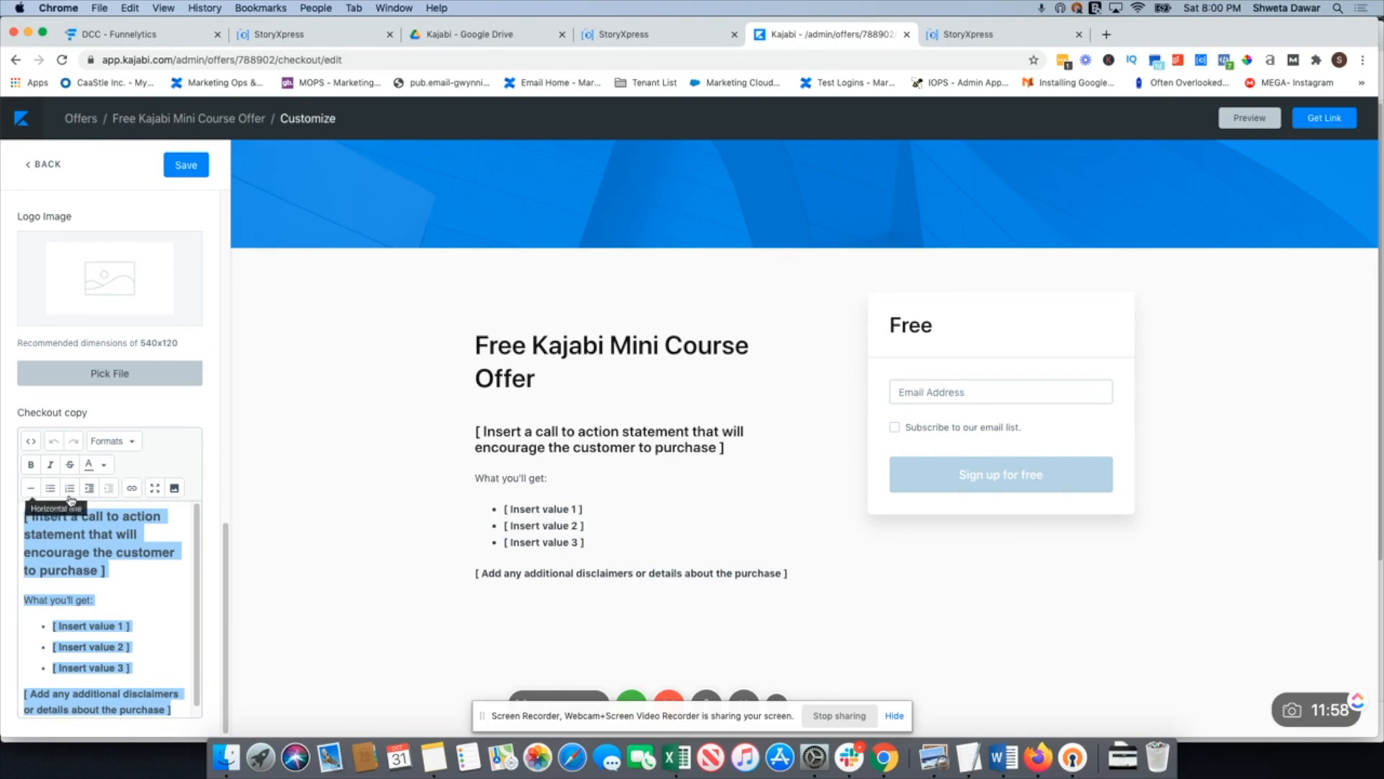
{"action": "left_click", "coordinate": [393, 522]}
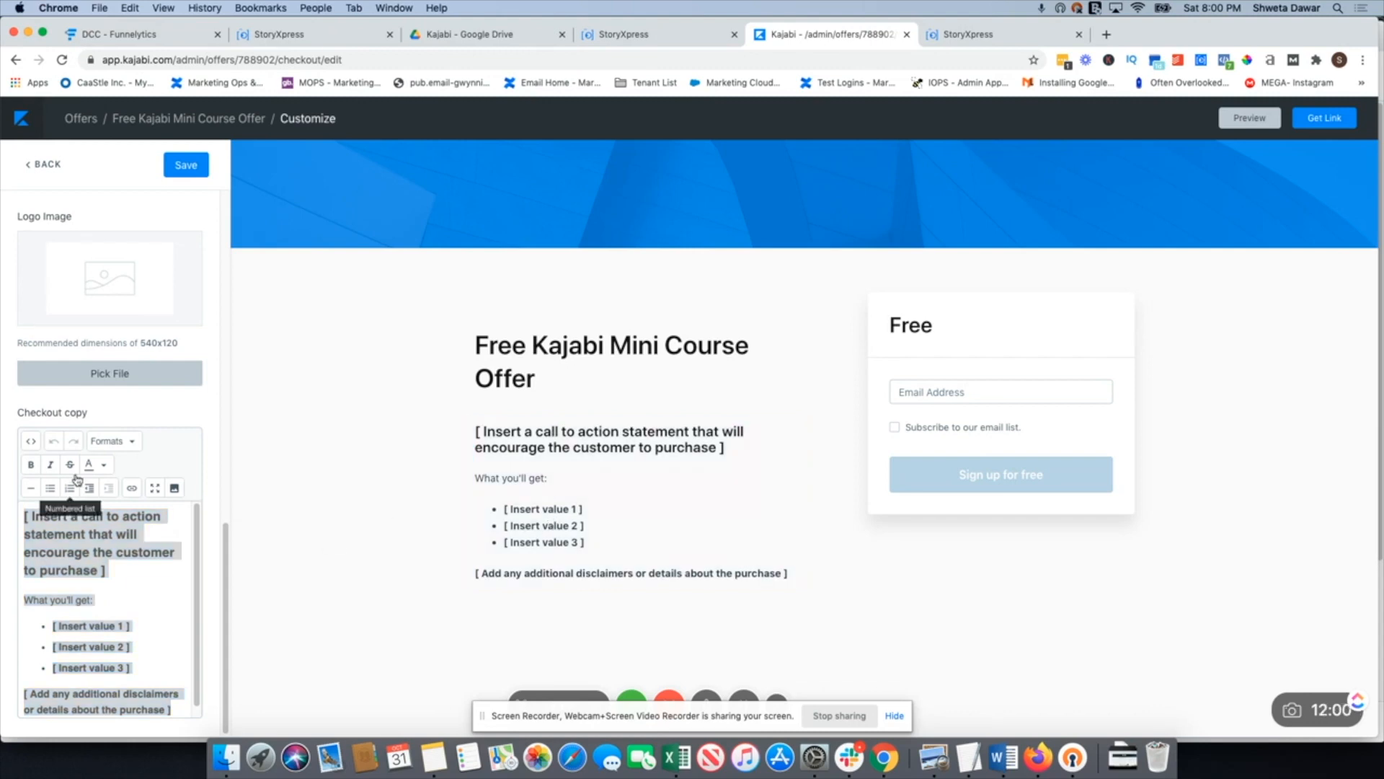
{"action": "scroll", "coordinate": [108, 296], "scroll_direction": "up", "scroll_amount": 15}
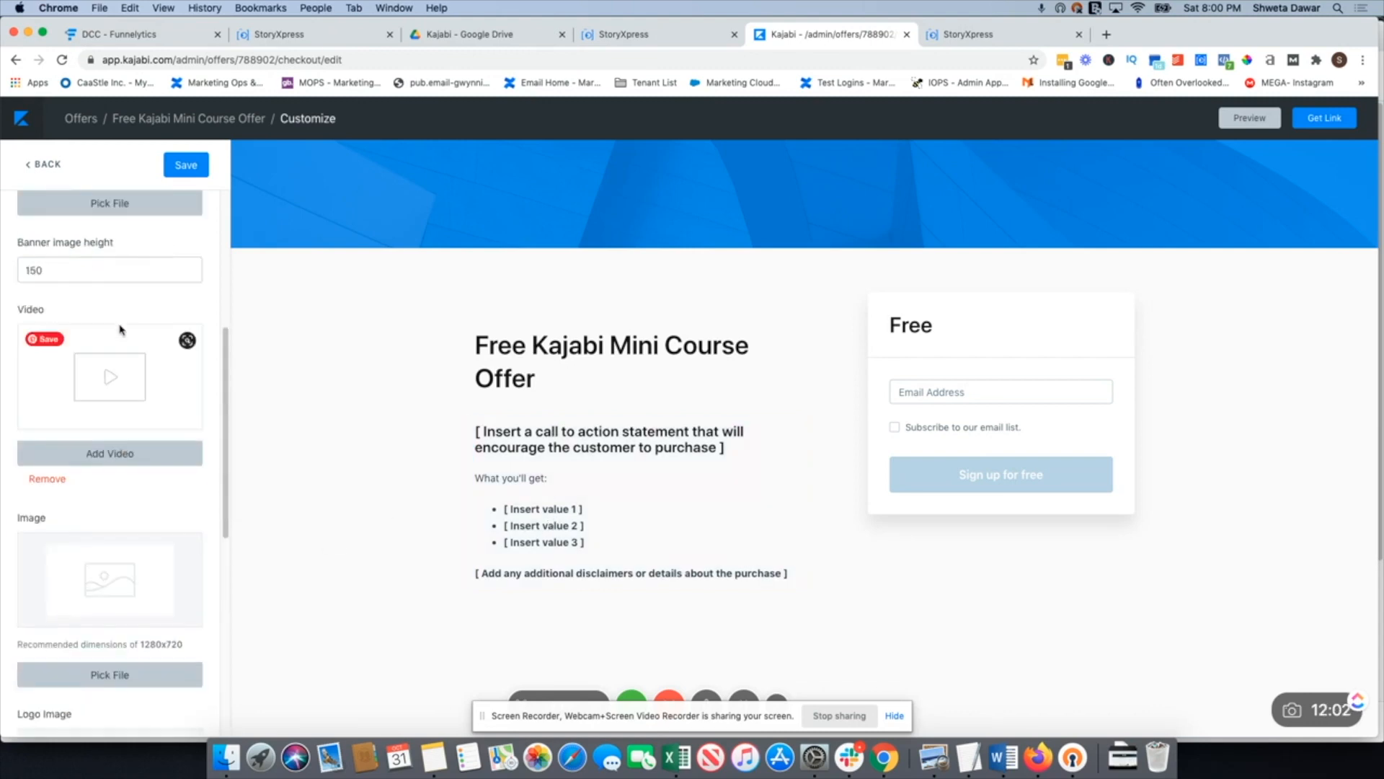
{"action": "left_click", "coordinate": [24, 381]}
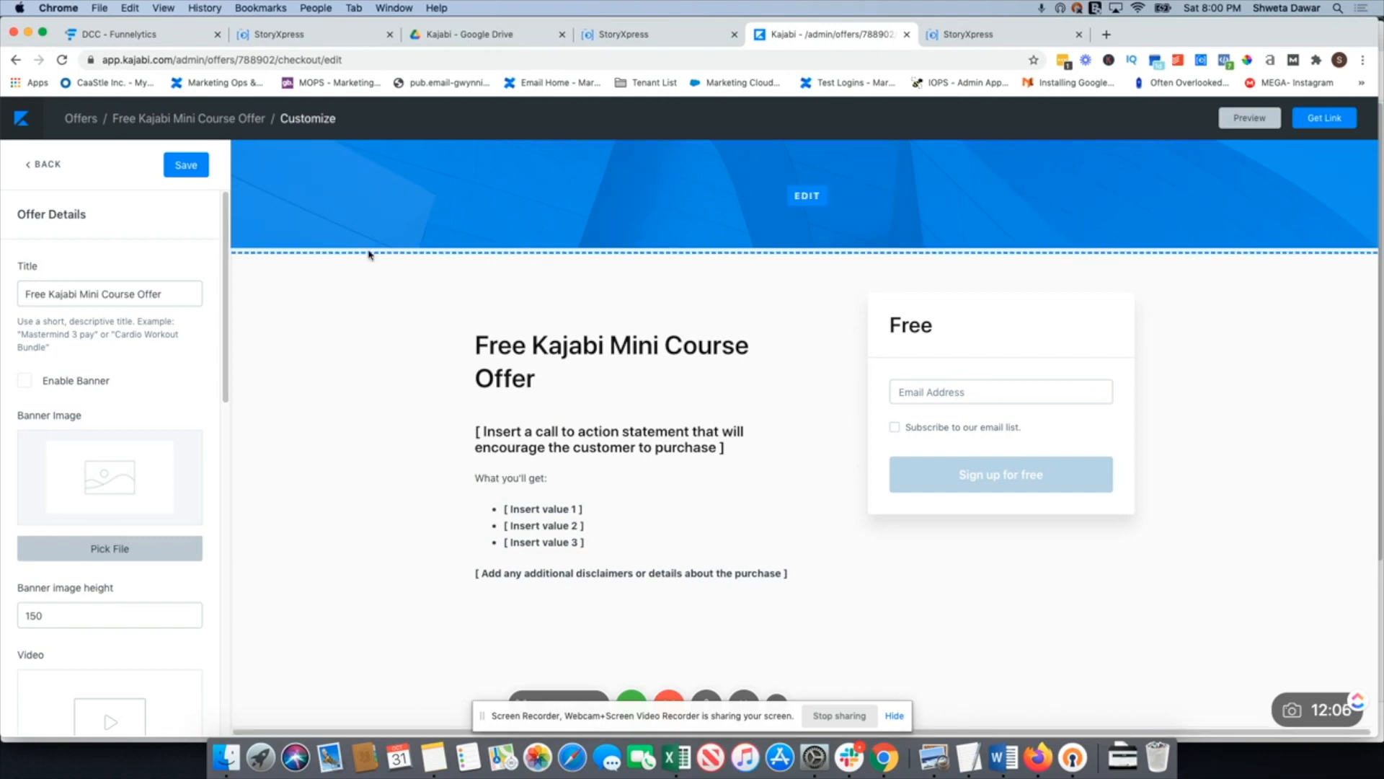
{"action": "left_click", "coordinate": [186, 164]}
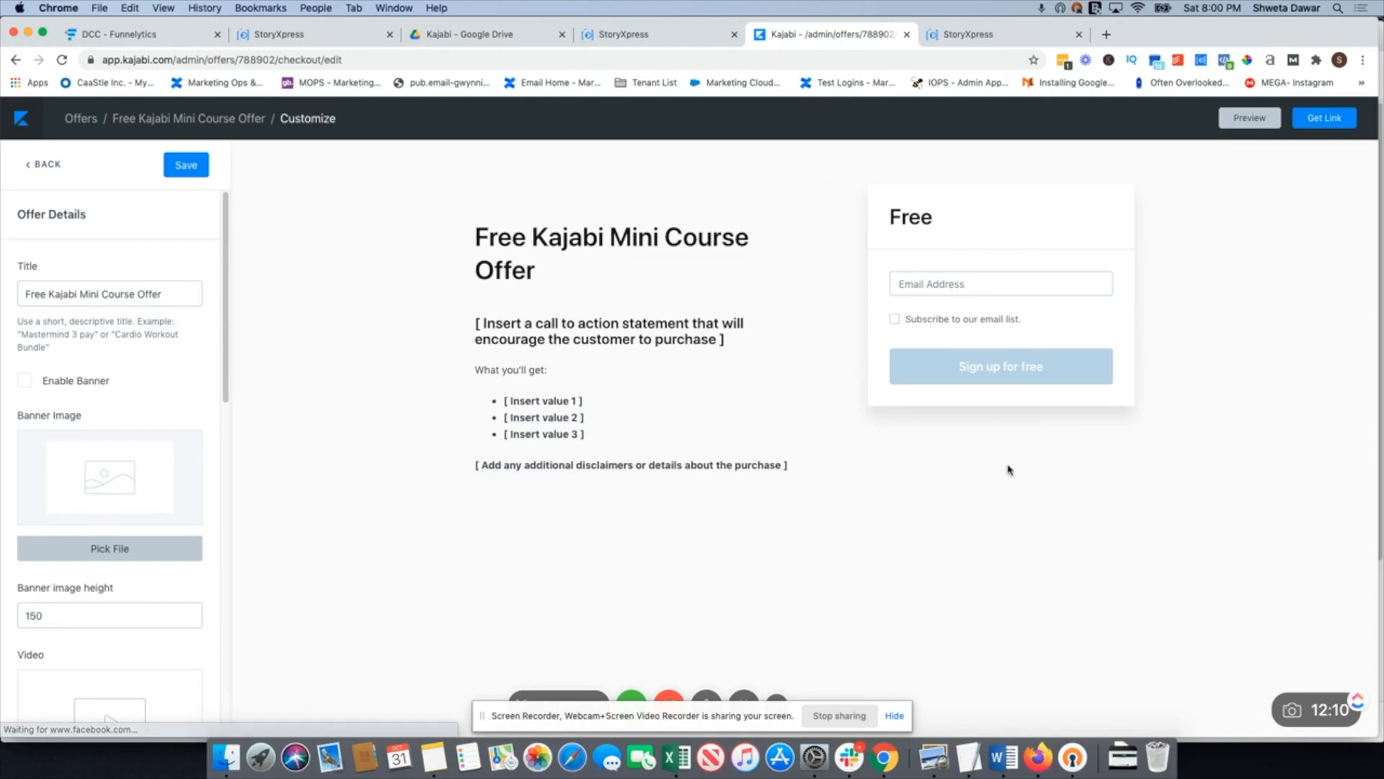
- Examine the checkout page's sign-up form, its order bump settings and its offer details
{"action": "left_click", "coordinate": [953, 285]}
{"action": "left_click", "coordinate": [949, 259]}
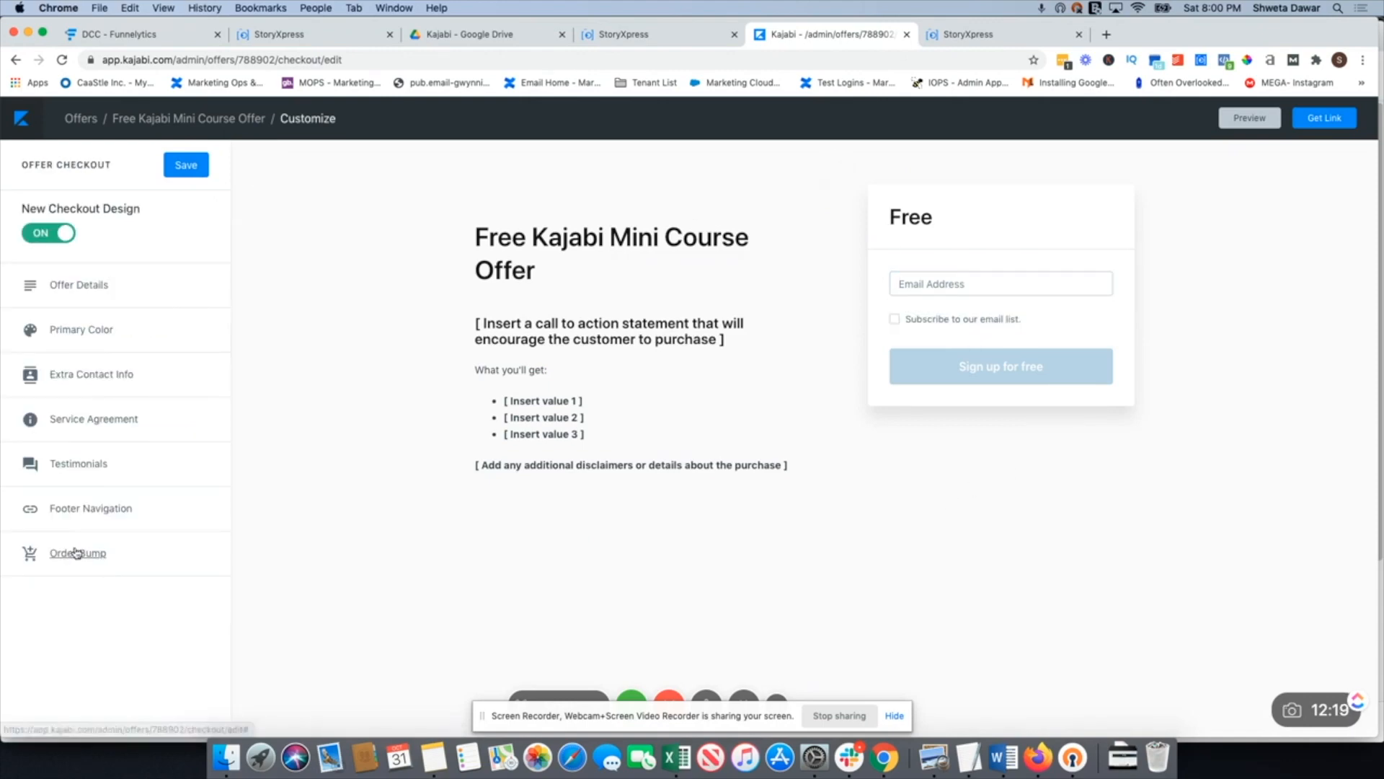
{"action": "left_click", "coordinate": [72, 559]}
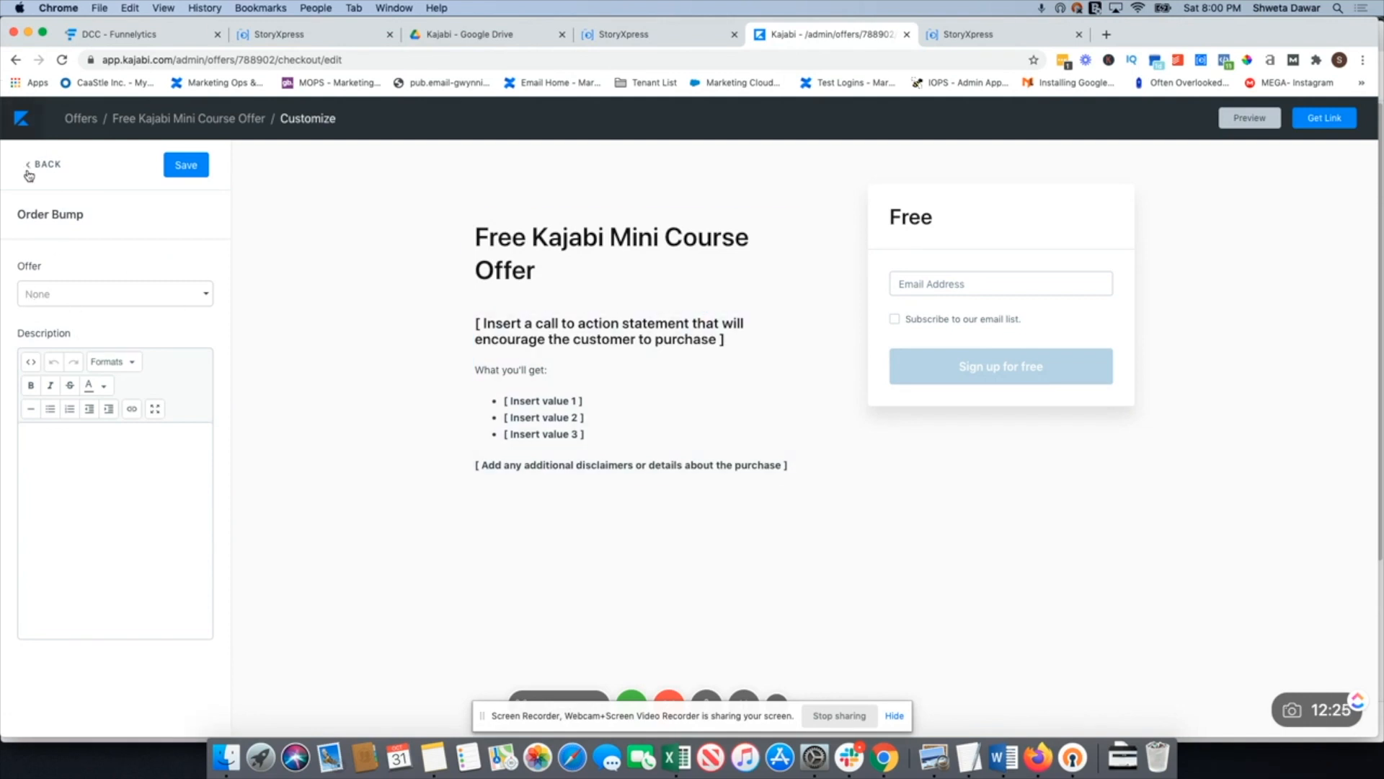
{"action": "left_click", "coordinate": [1034, 278]}
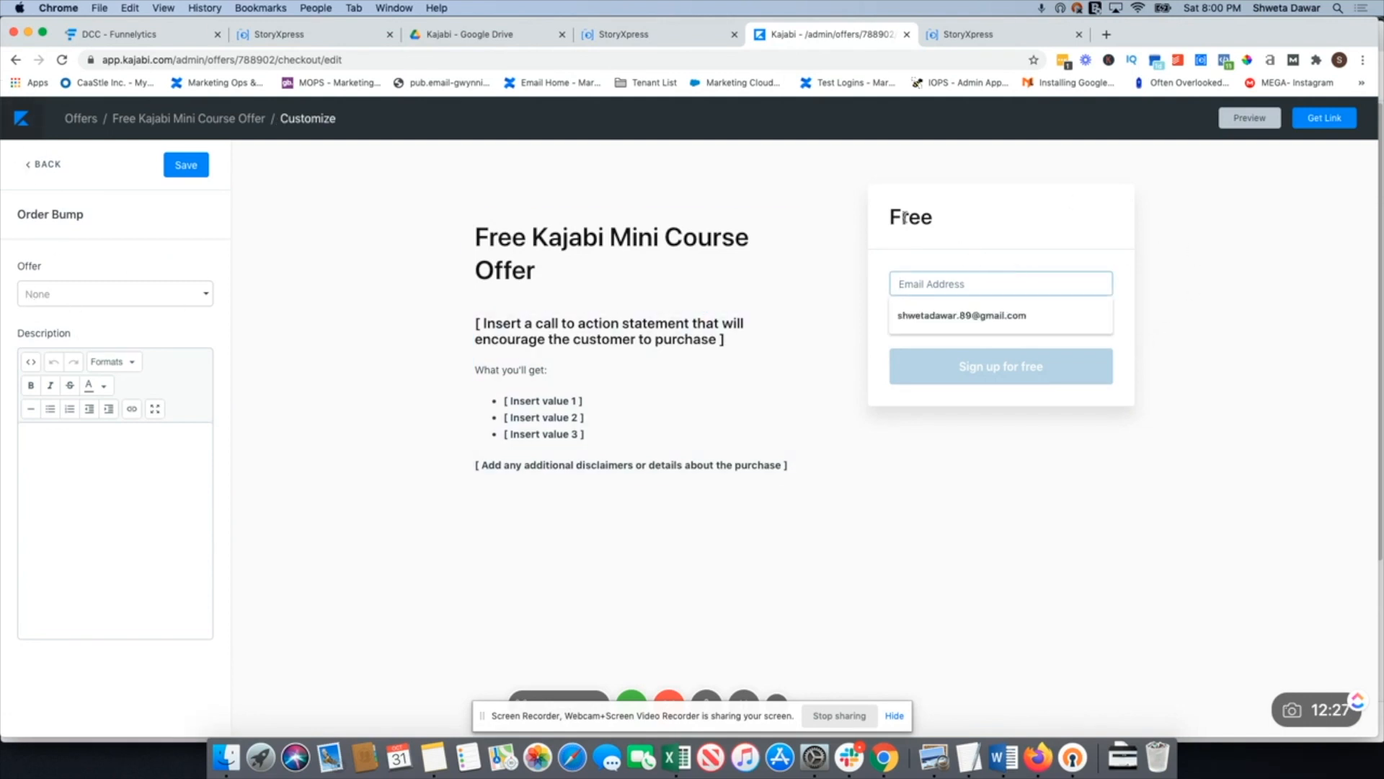
{"action": "left_click", "coordinate": [925, 232]}
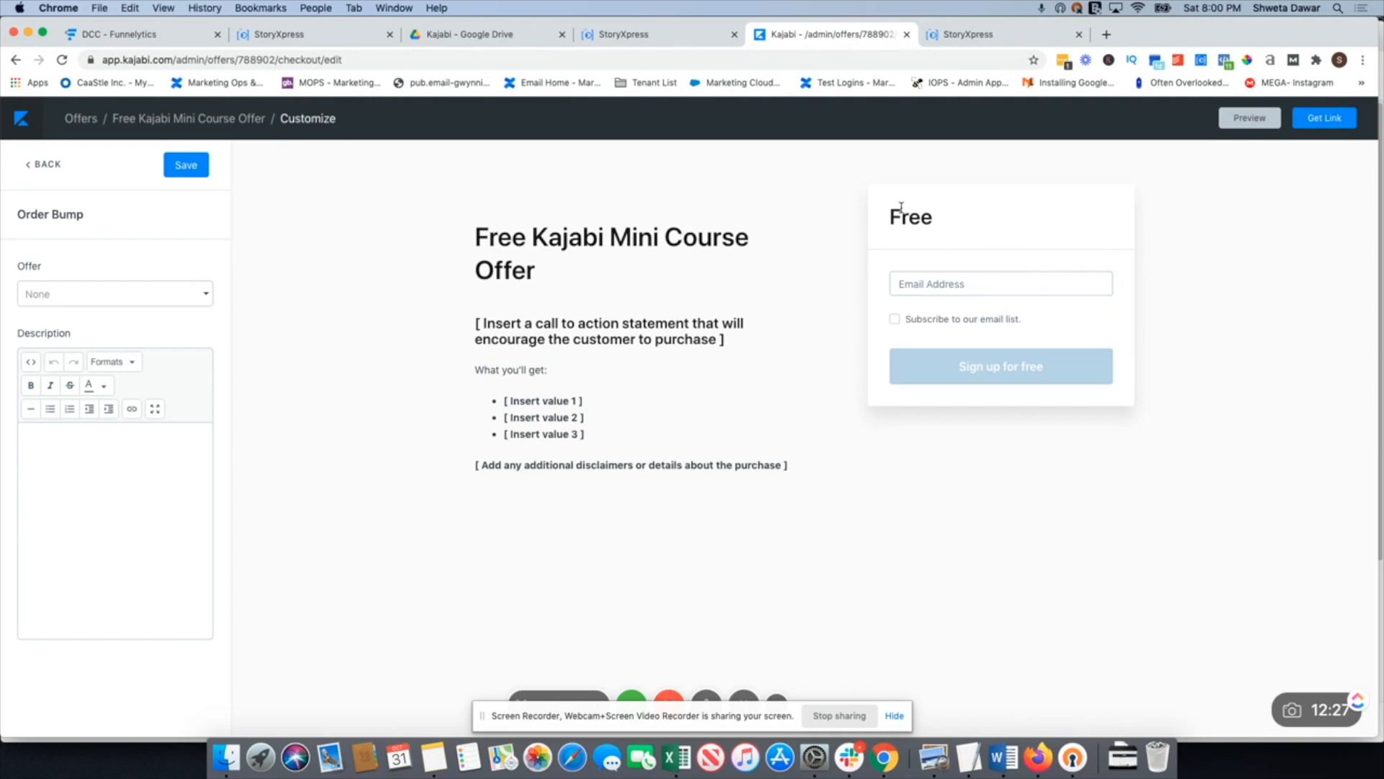
{"action": "left_click", "coordinate": [59, 165]}
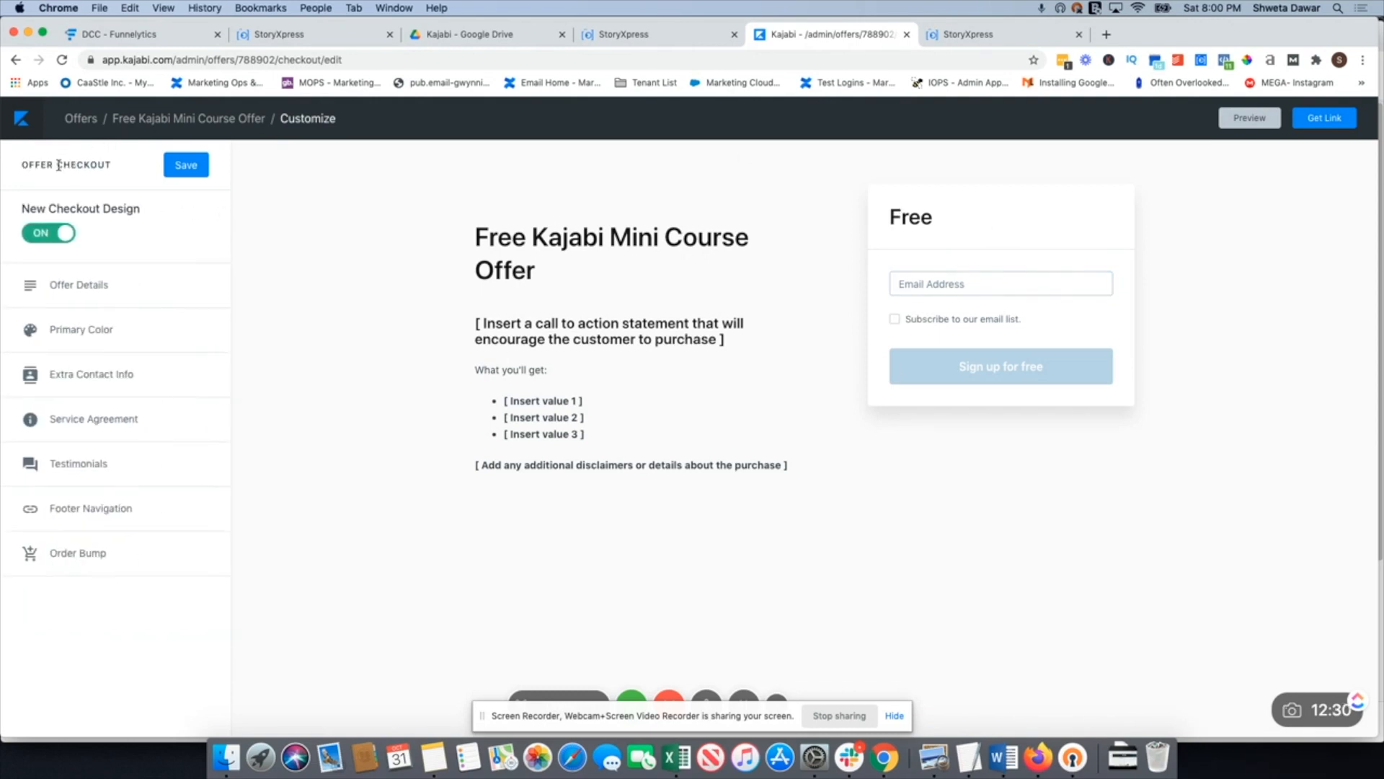
{"action": "left_click", "coordinate": [59, 284]}
{"action": "scroll", "coordinate": [29, 421], "scroll_direction": "down", "scroll_amount": 10}
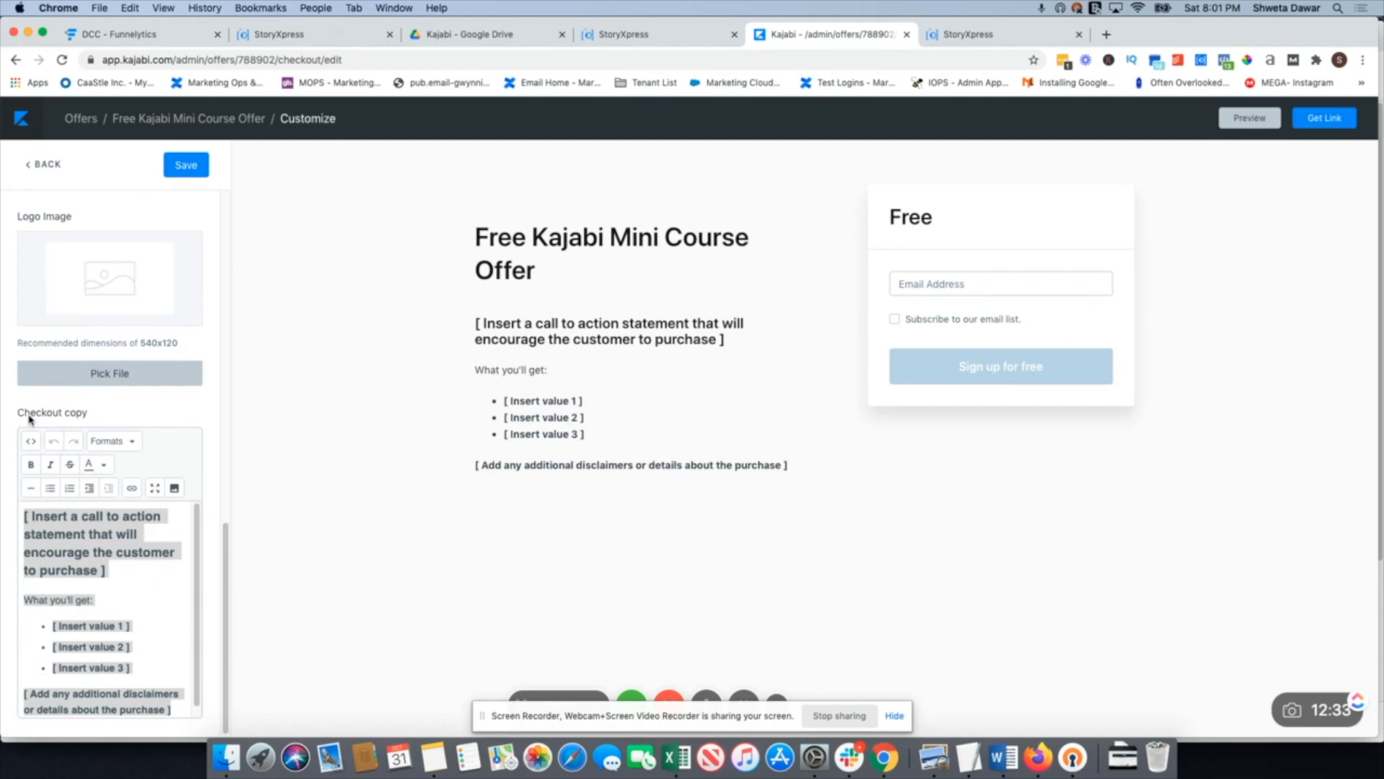
{"action": "scroll", "coordinate": [29, 418], "scroll_direction": "up", "scroll_amount": 10}
{"action": "left_click", "coordinate": [29, 165]}
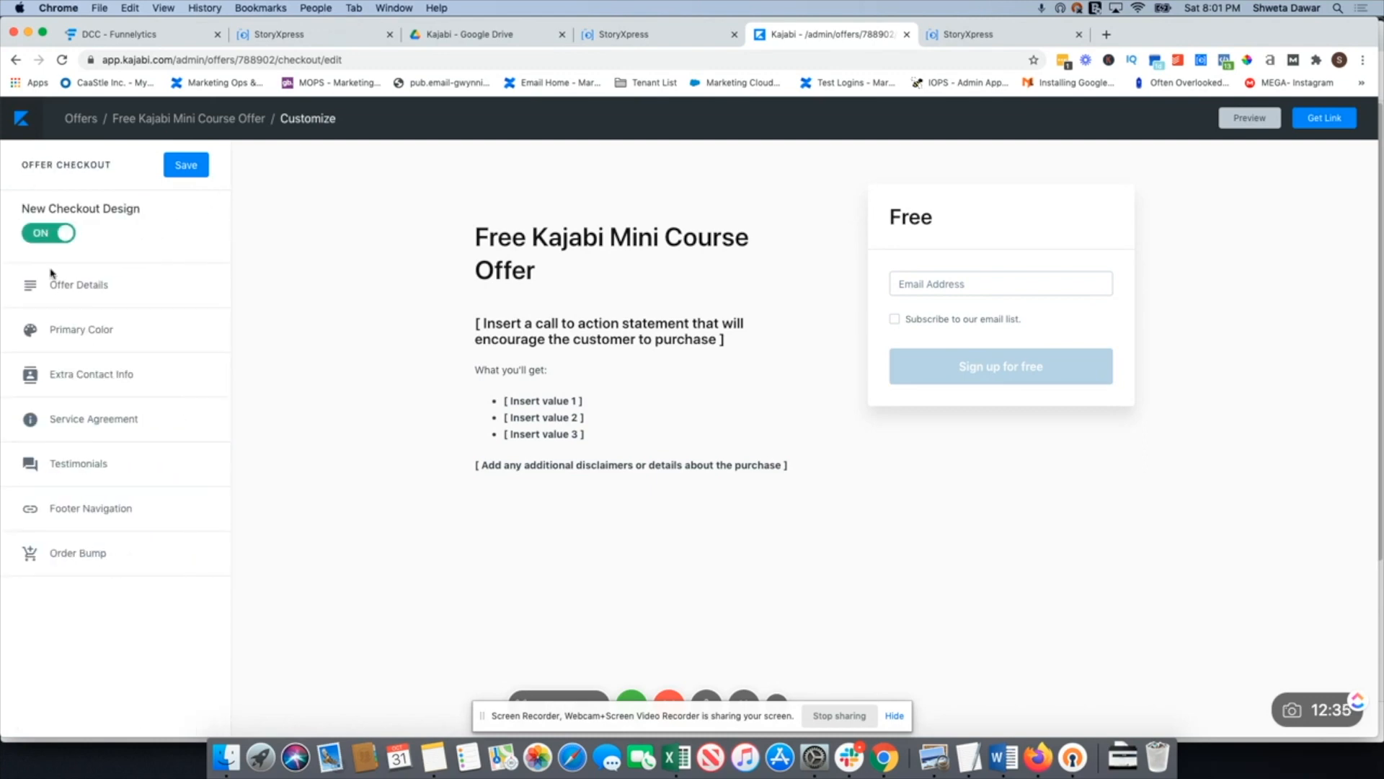
- Set the checkout page's primary color to purple and return to the checkout settings overview
{"action": "left_click", "coordinate": [63, 330]}
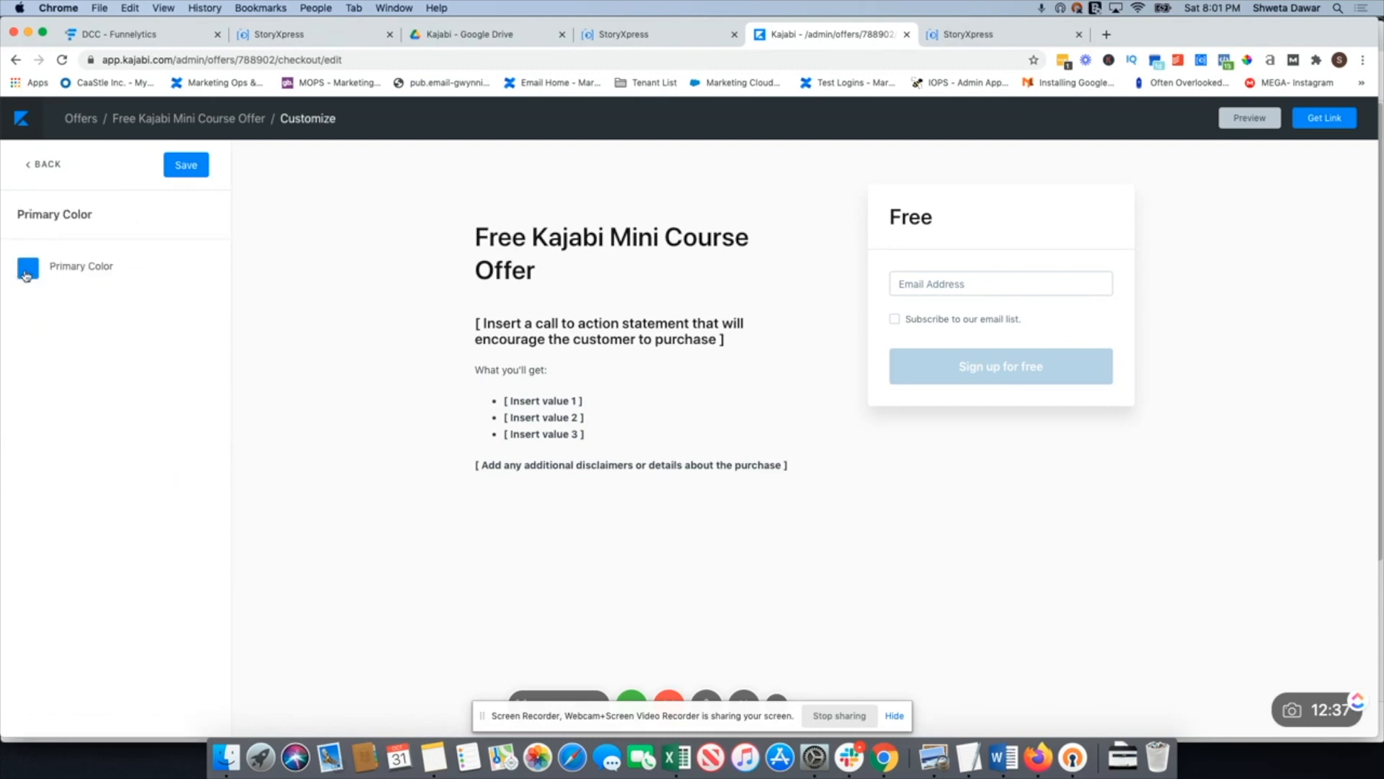
{"action": "left_click", "coordinate": [27, 269]}
{"action": "left_click", "coordinate": [126, 330]}
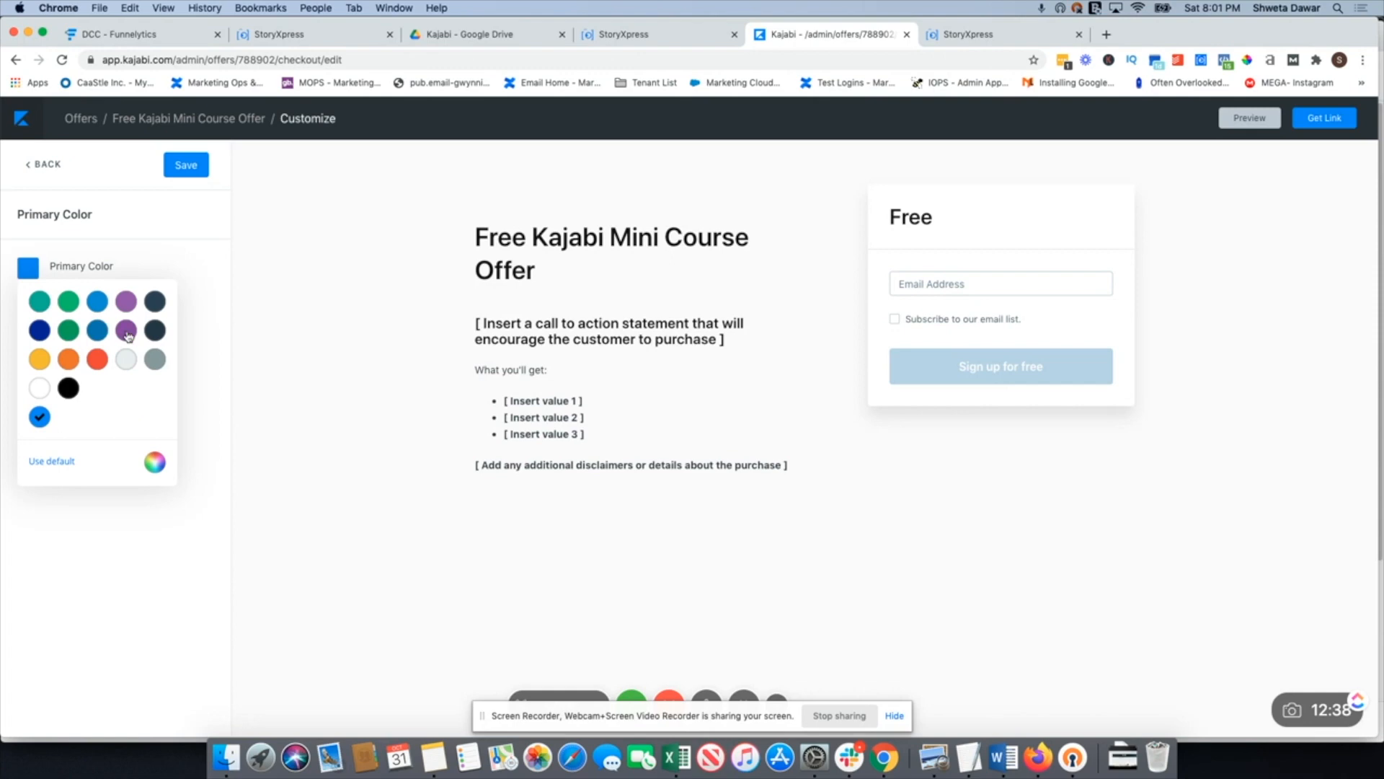
{"action": "left_click", "coordinate": [43, 171]}
- Have the checkout form collect name and password as extra contact information, and save the checkout page
{"action": "left_click", "coordinate": [63, 376]}
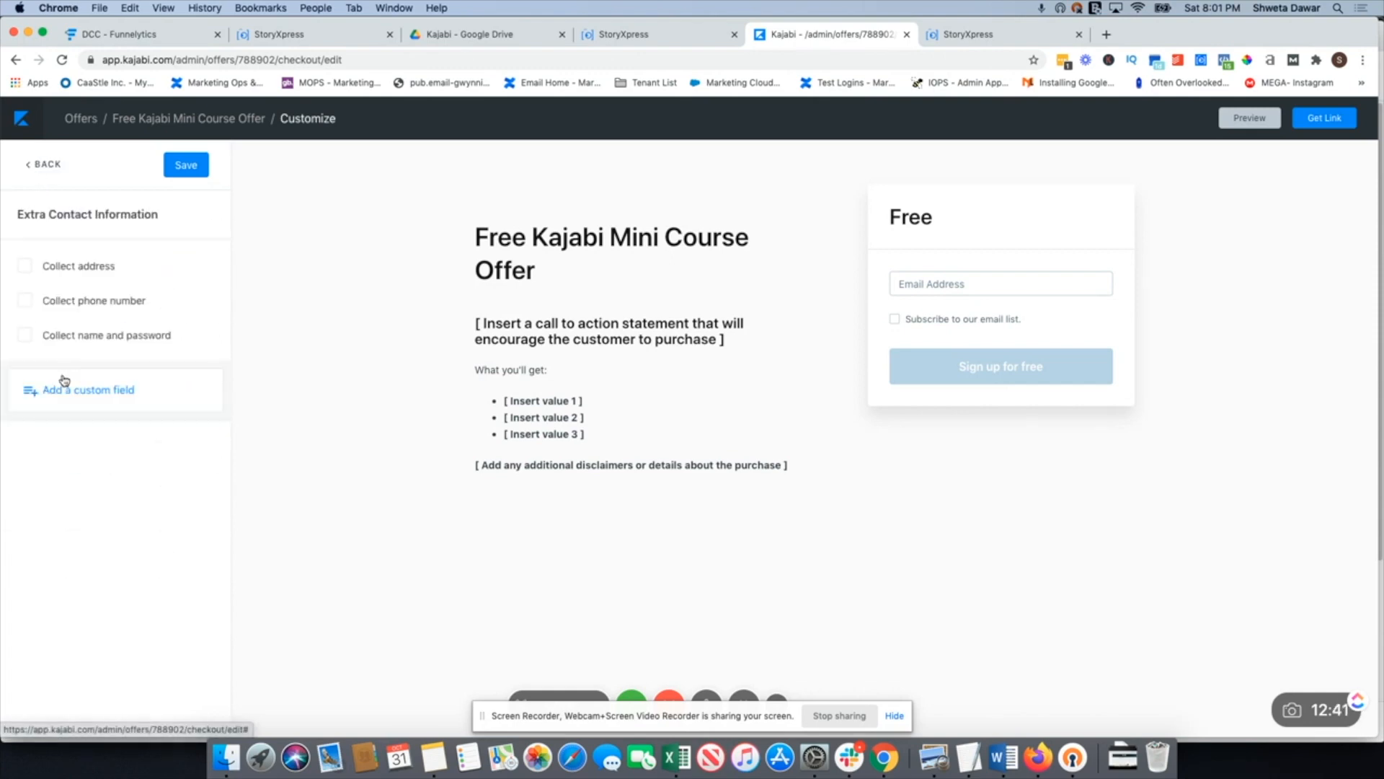
{"action": "left_click", "coordinate": [31, 345]}
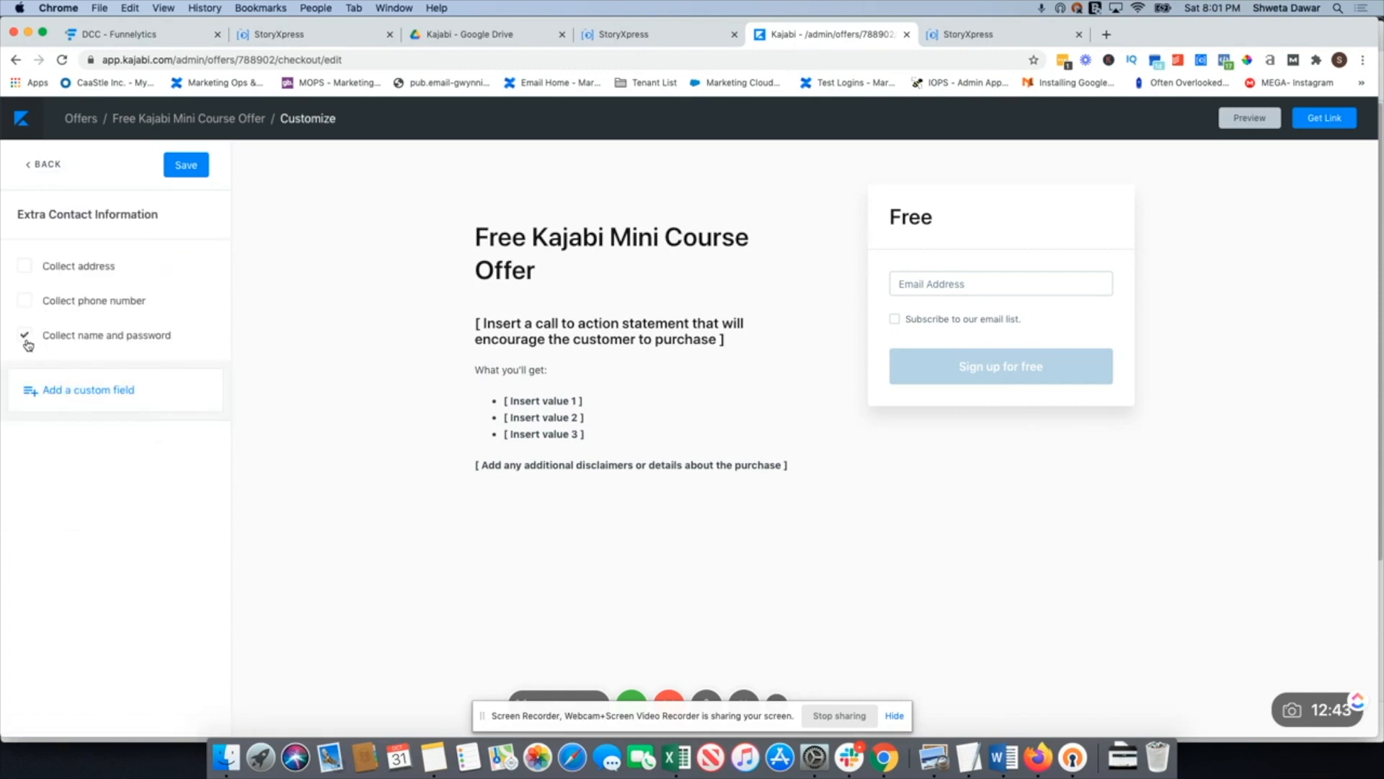
{"action": "left_click", "coordinate": [196, 171]}
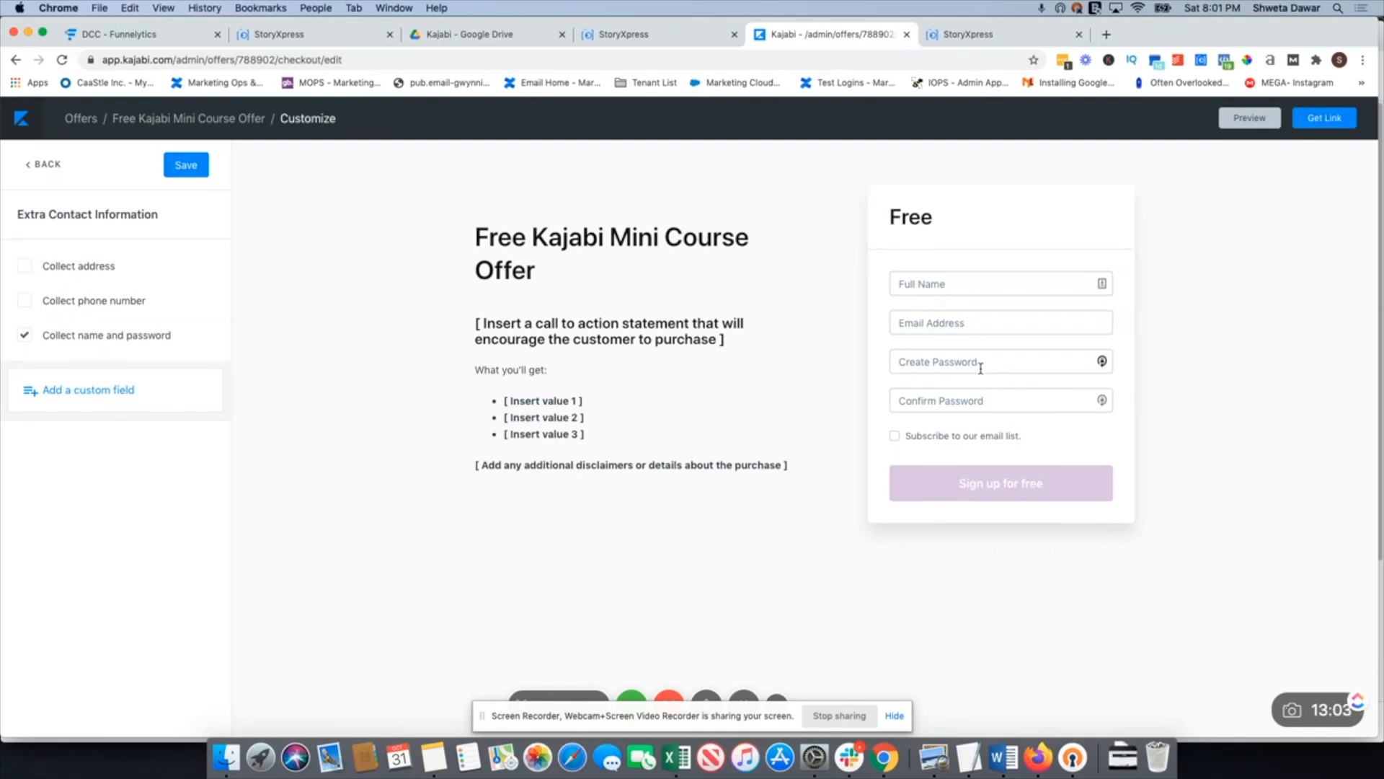
- Examine the options for adding a custom field to the checkout form, and close the dialog without adding one
{"action": "left_click", "coordinate": [51, 393]}
{"action": "left_click", "coordinate": [624, 294]}
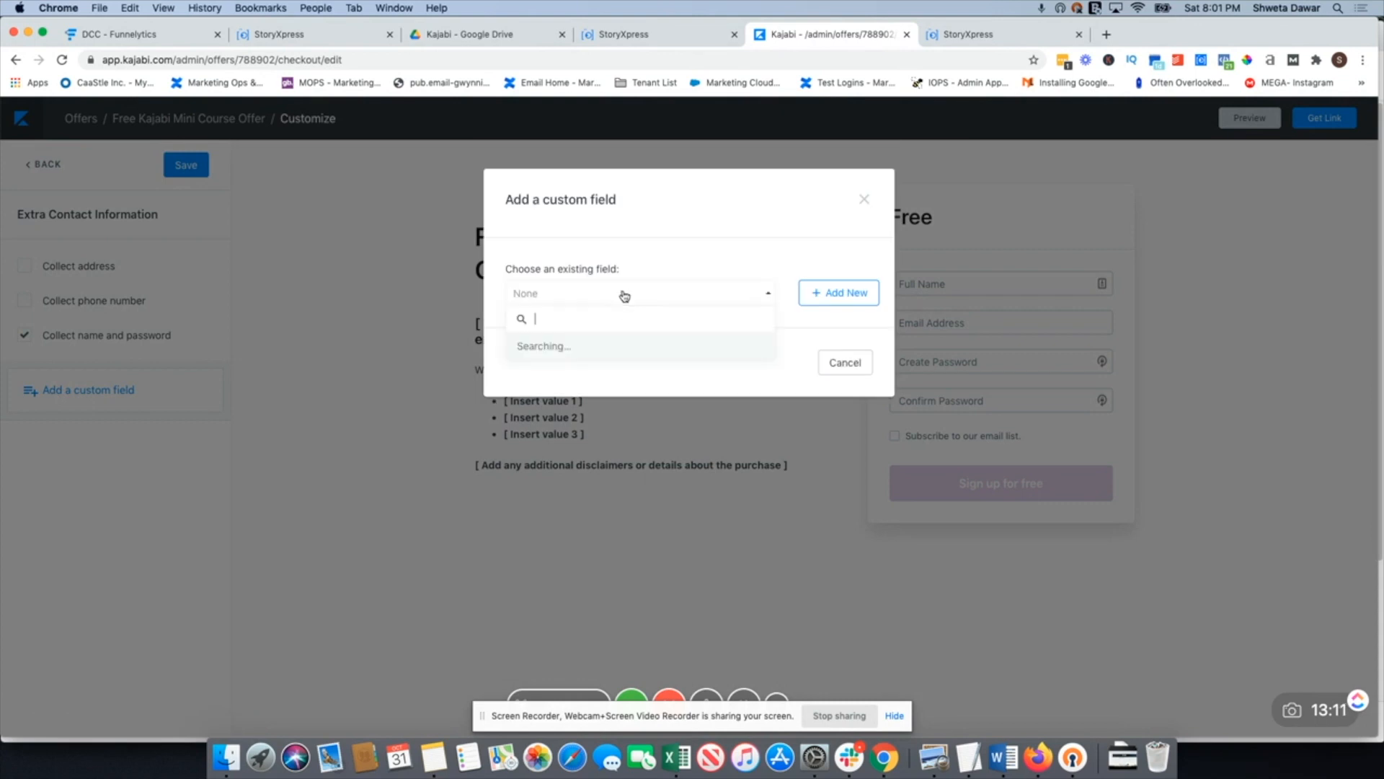
{"action": "left_click", "coordinate": [629, 265]}
{"action": "left_click", "coordinate": [661, 294]}
{"action": "left_click", "coordinate": [661, 294]}
{"action": "left_click", "coordinate": [662, 294]}
{"action": "left_click", "coordinate": [855, 303]}
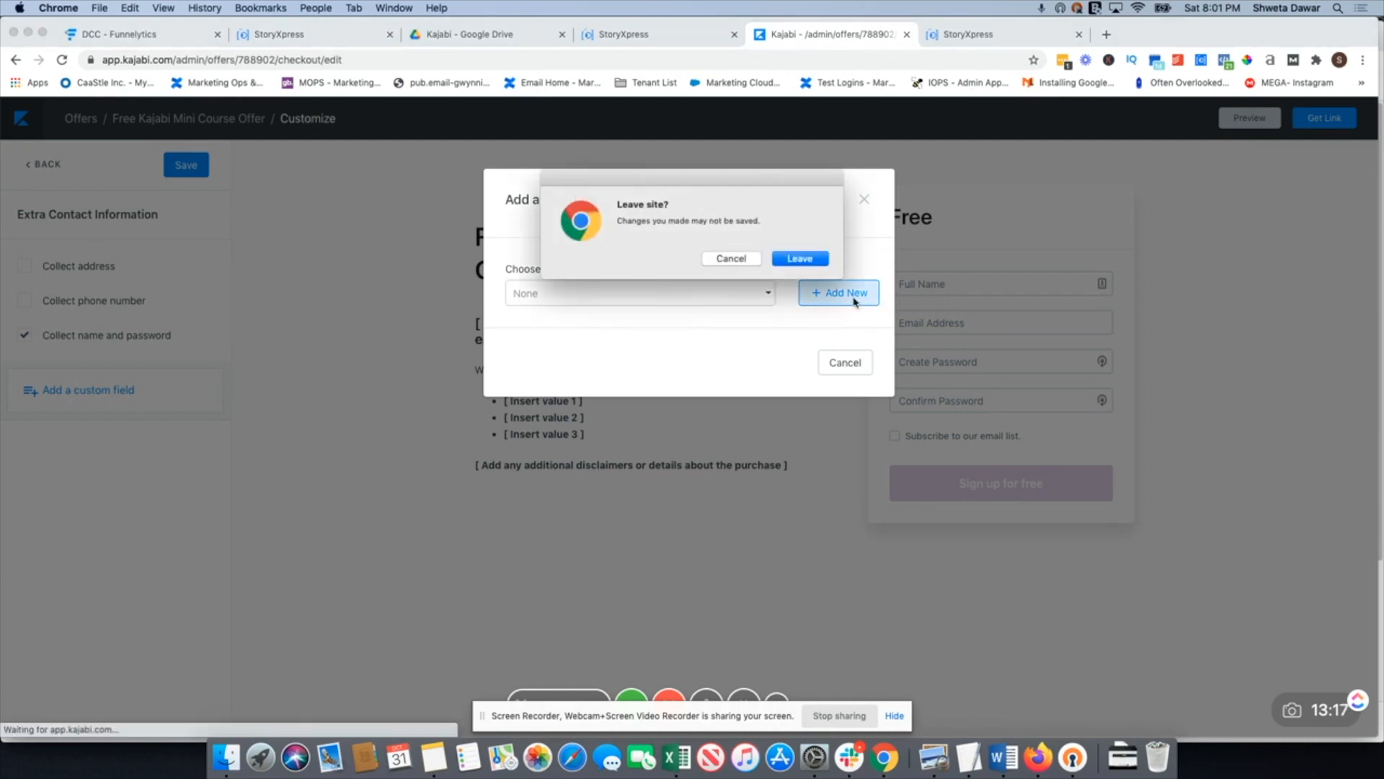
{"action": "left_click", "coordinate": [731, 259]}
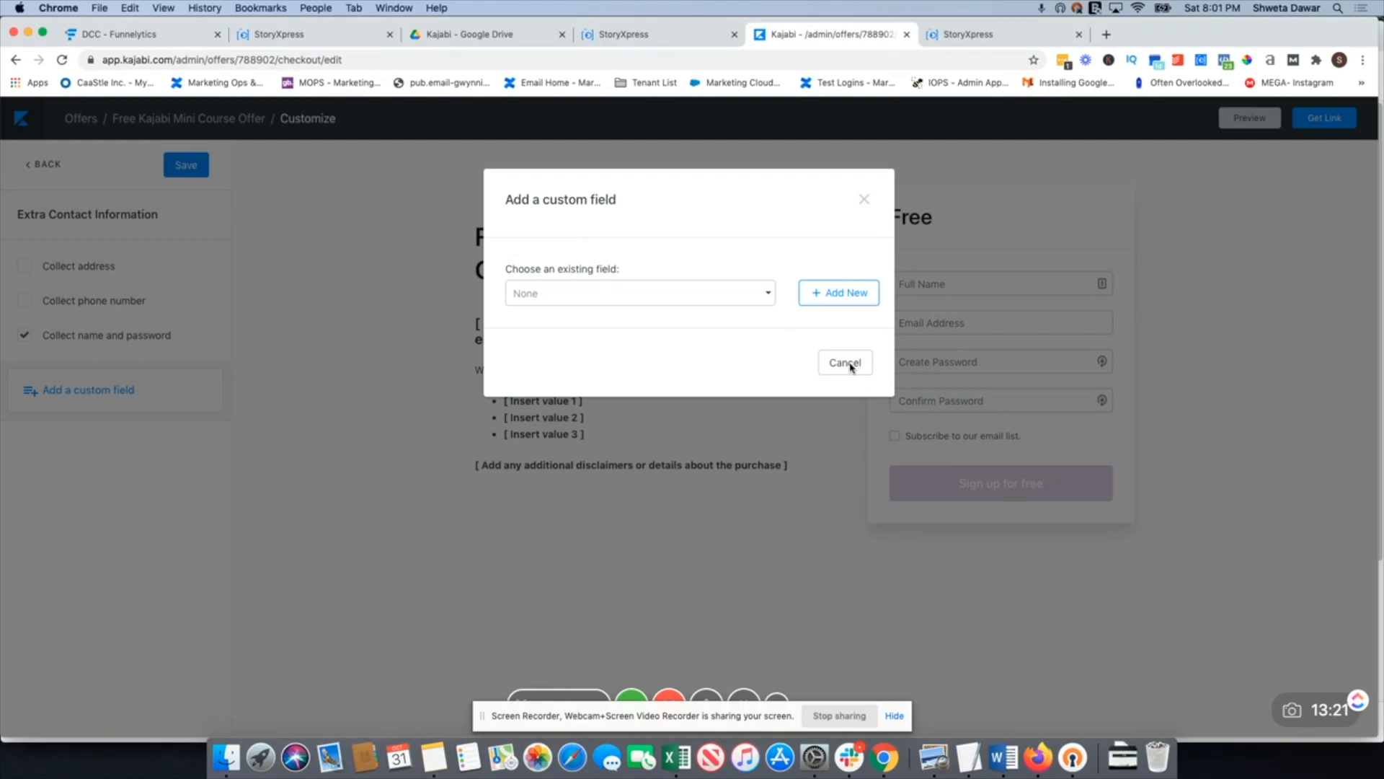
{"action": "left_click", "coordinate": [866, 199]}
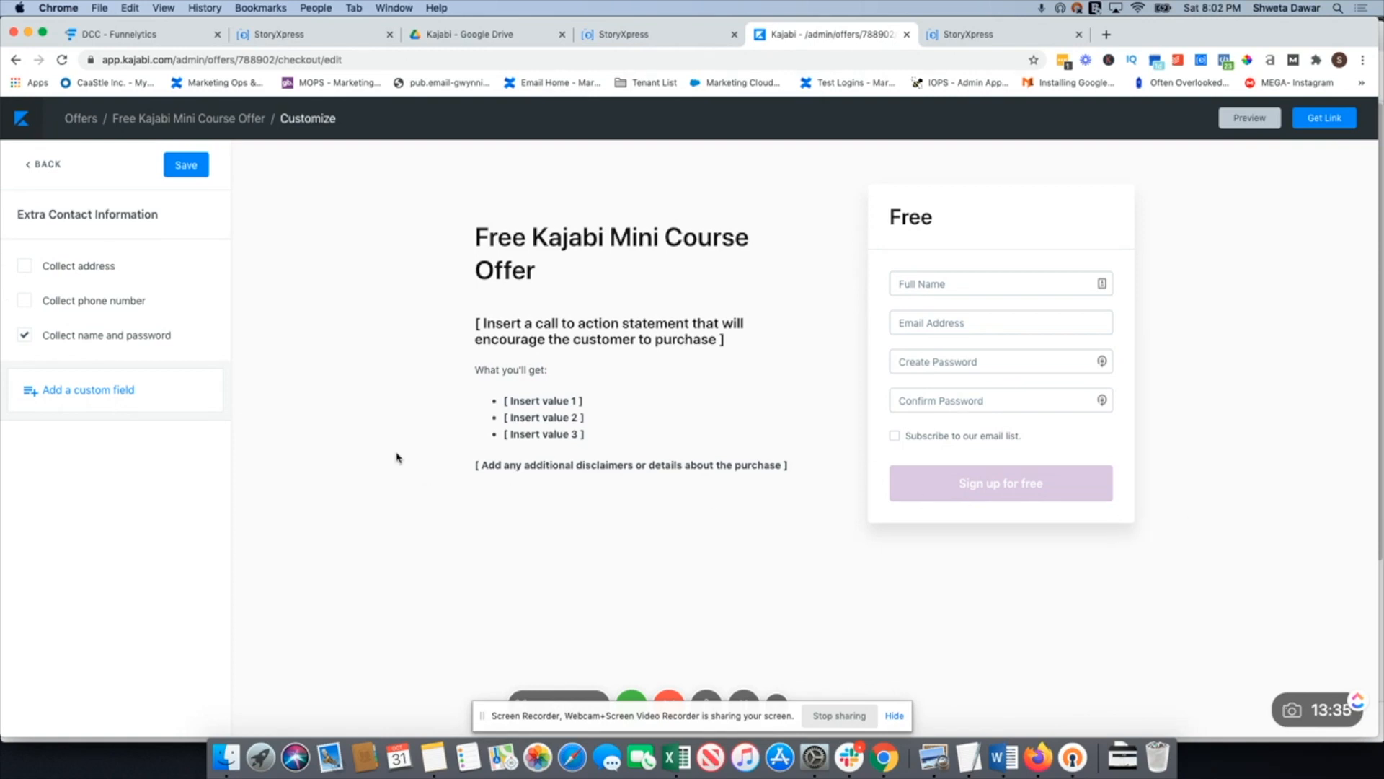
- Save the checkout page, copy its shareable link and open that link in a new browser tab
{"action": "left_click", "coordinate": [181, 173]}
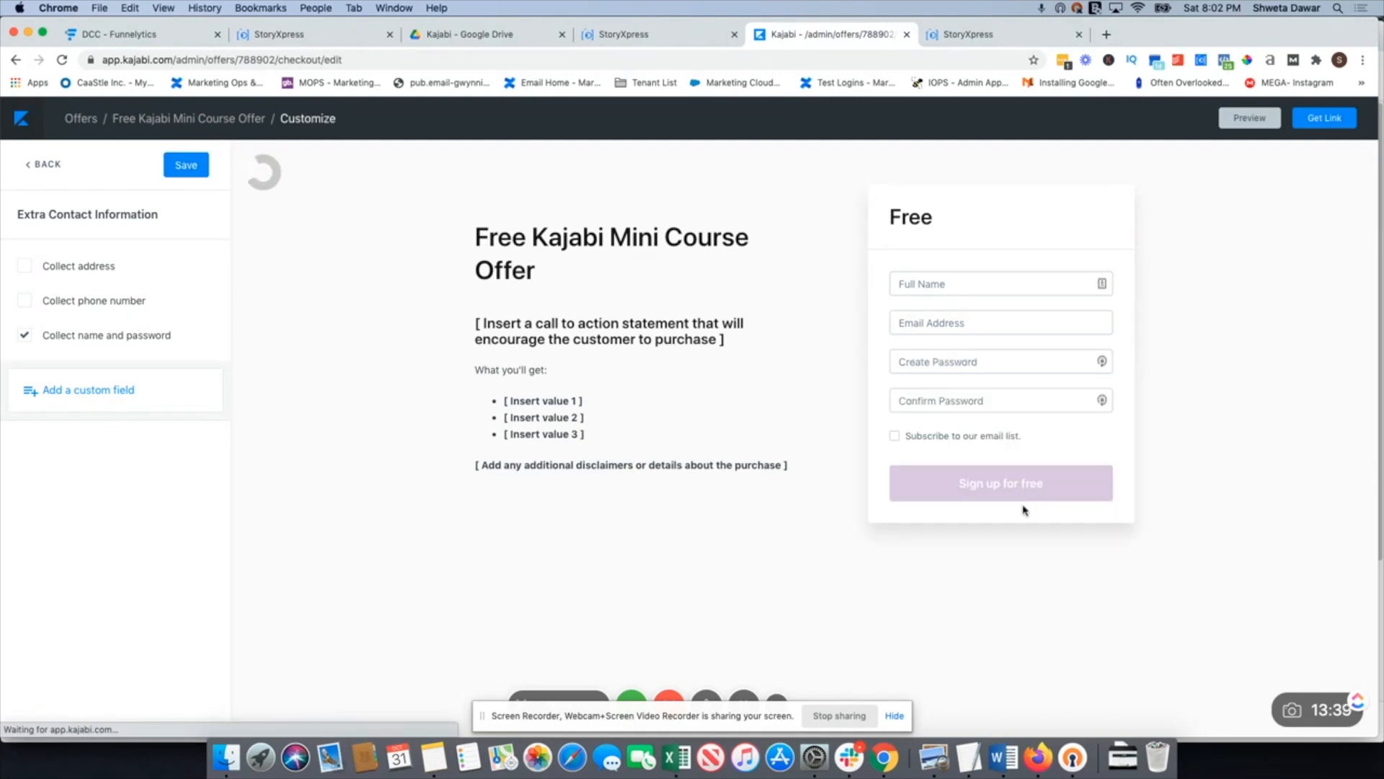
{"action": "left_click", "coordinate": [1325, 121]}
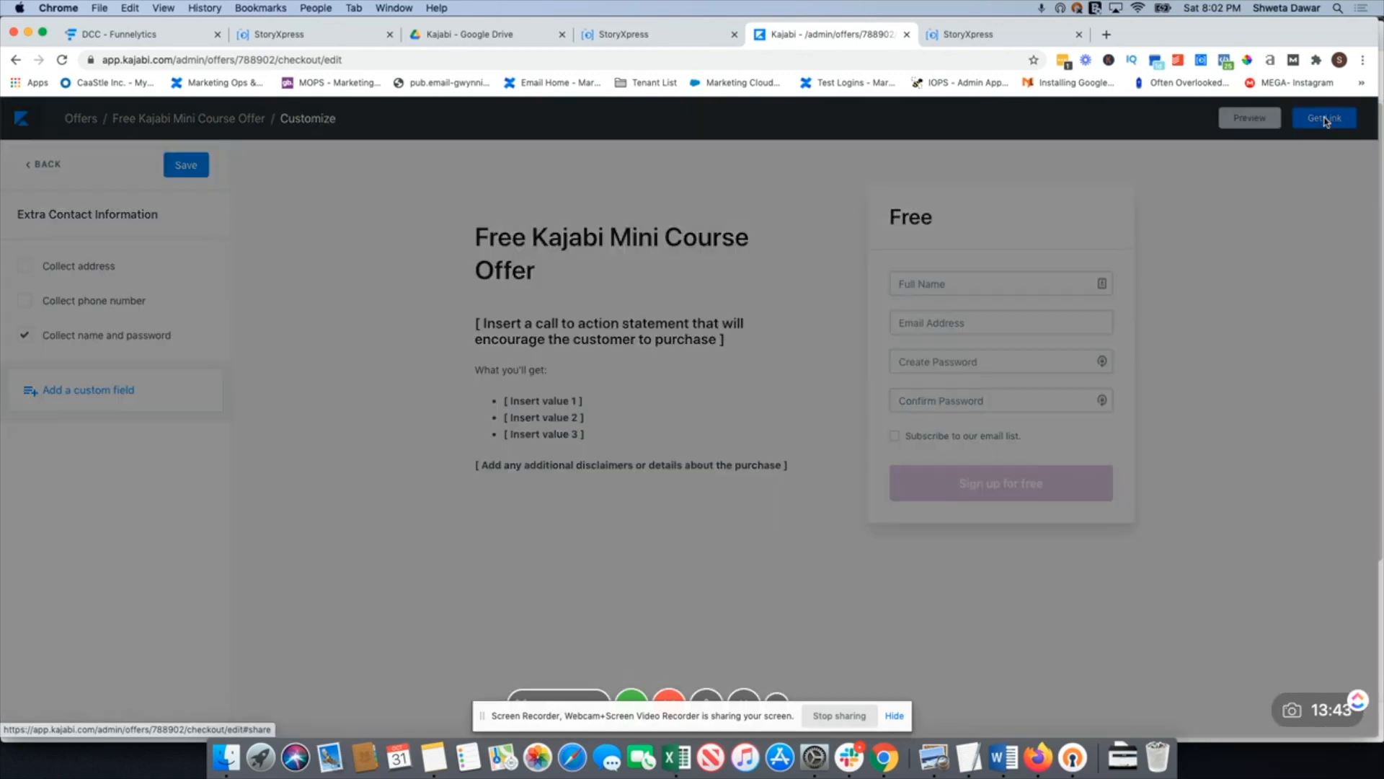
{"action": "left_click", "coordinate": [840, 298]}
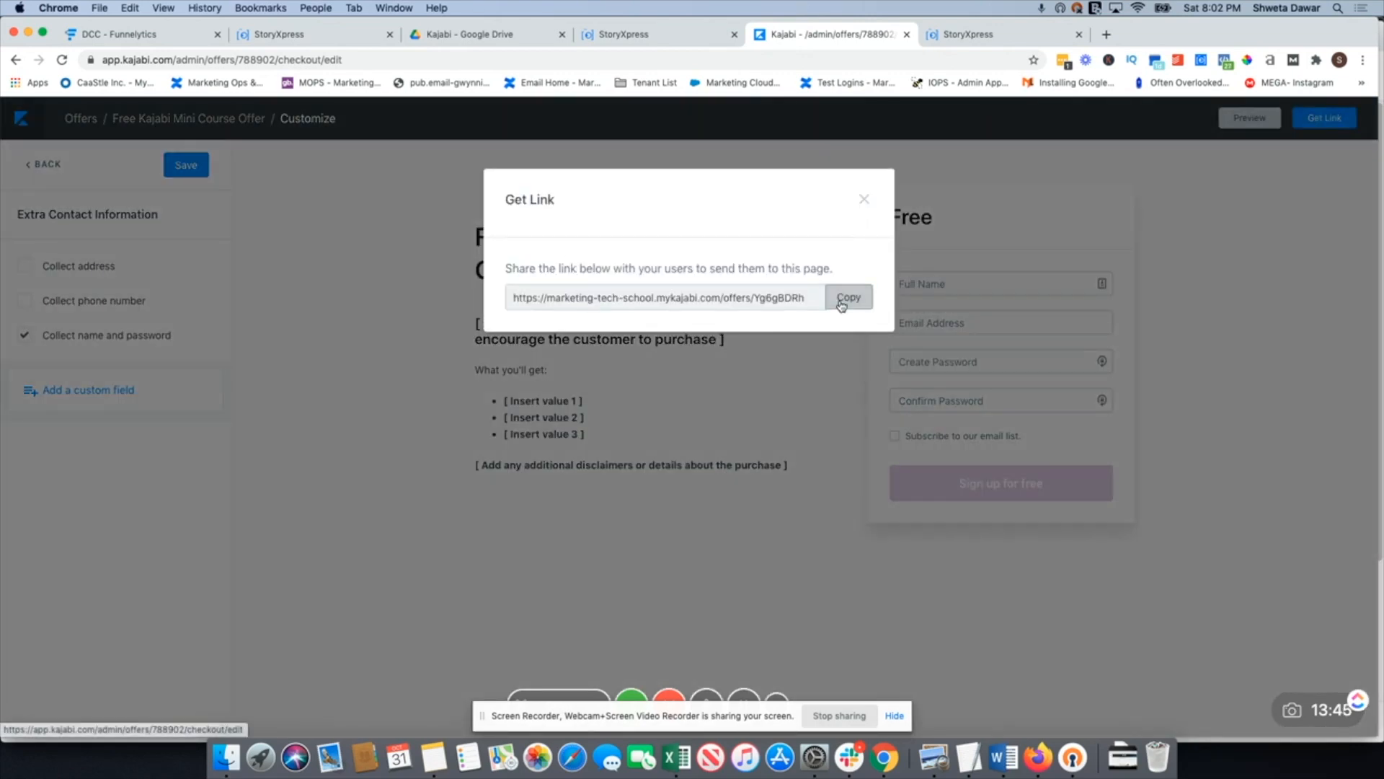
{"action": "left_click", "coordinate": [1107, 34]}
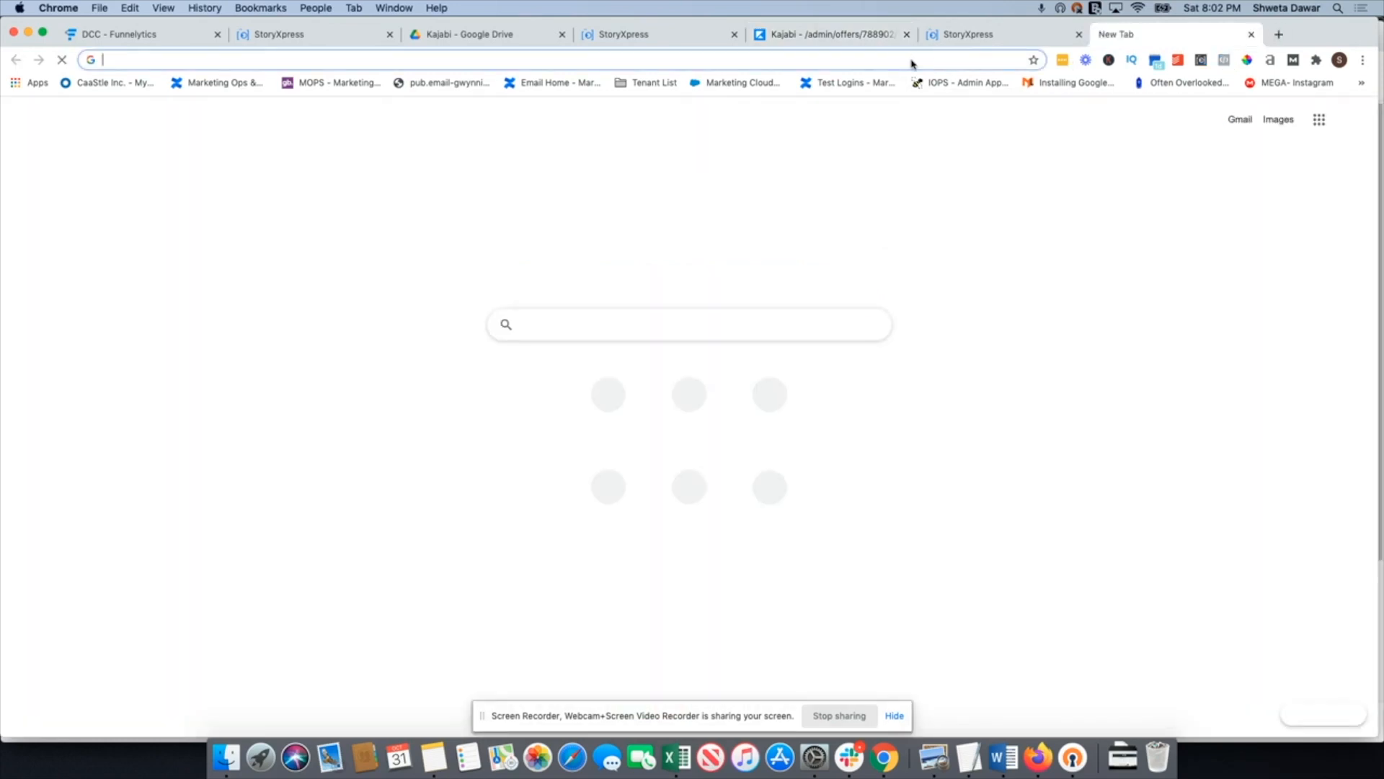
{"action": "key", "text": "super+v"}
{"action": "key", "text": "Return"}
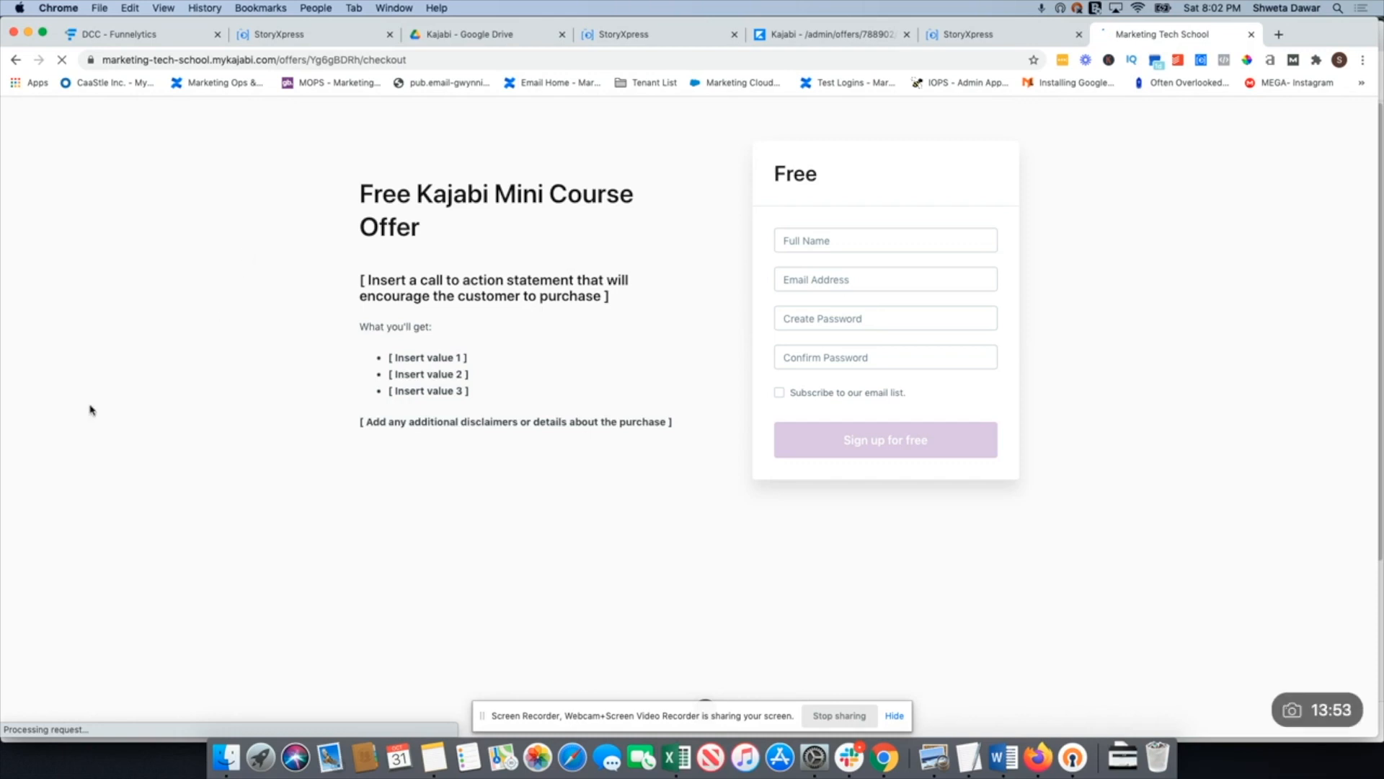
{"action": "left_click", "coordinate": [349, 61]}
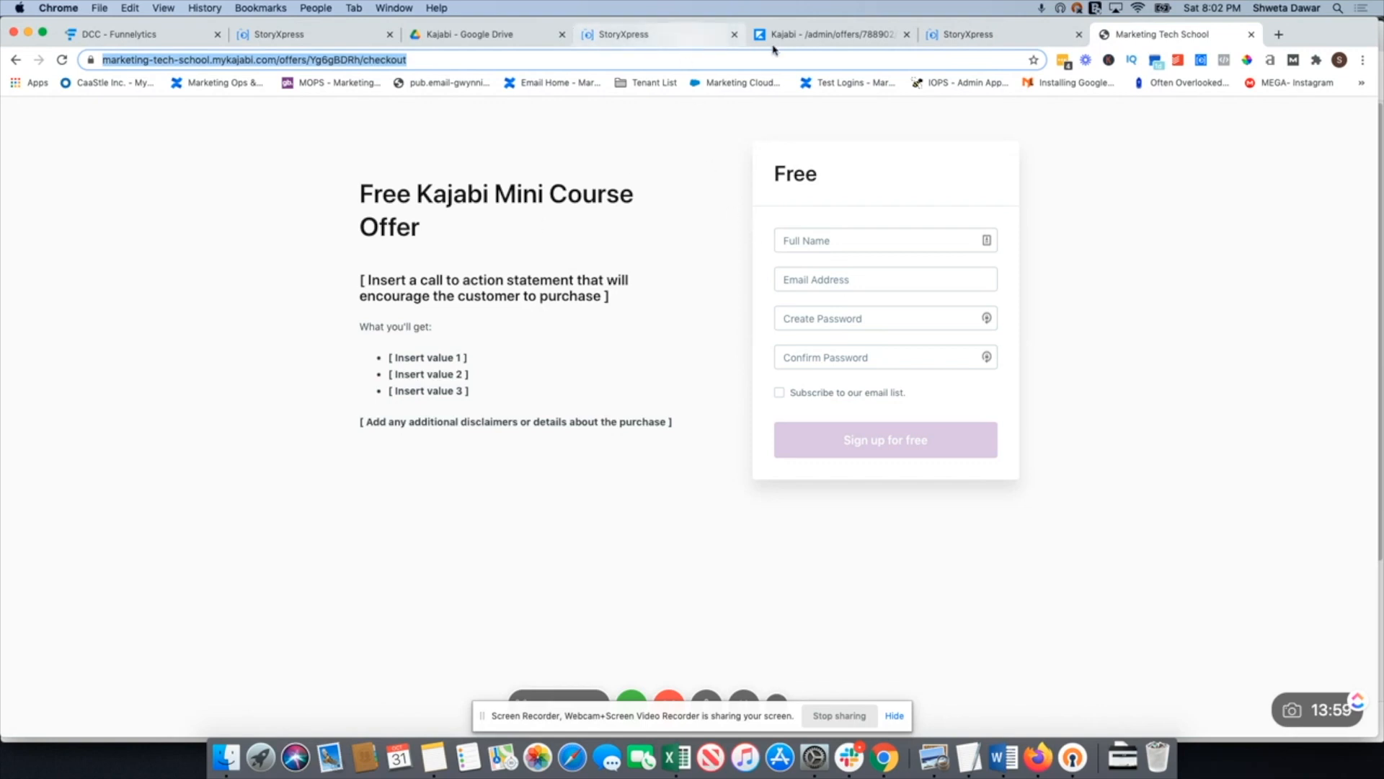
- Return to the checkout editor, close the link dialog, save the page and go back to the Free Kajabi Mini Course Offer
{"action": "left_click", "coordinate": [832, 36]}
{"action": "left_click", "coordinate": [854, 296]}
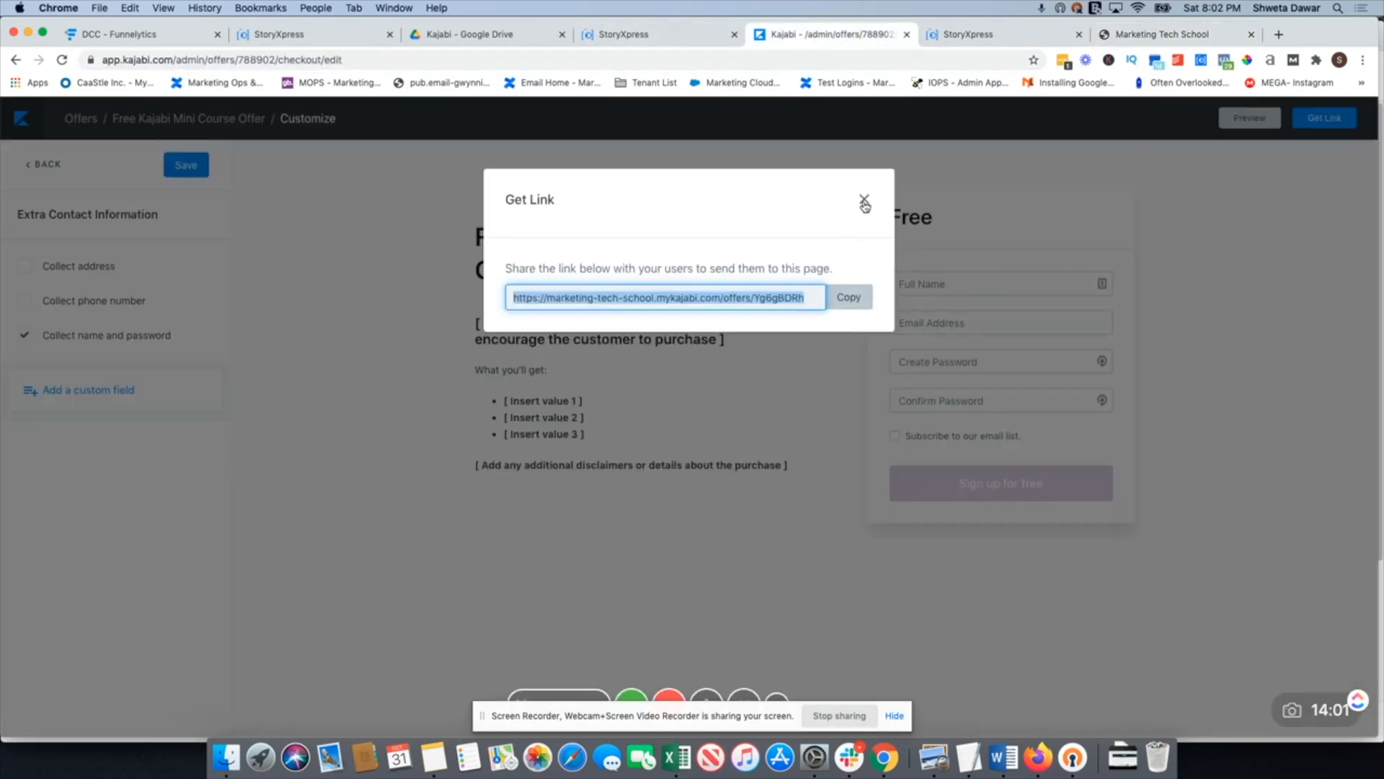
{"action": "left_click", "coordinate": [864, 199]}
{"action": "left_click", "coordinate": [178, 165]}
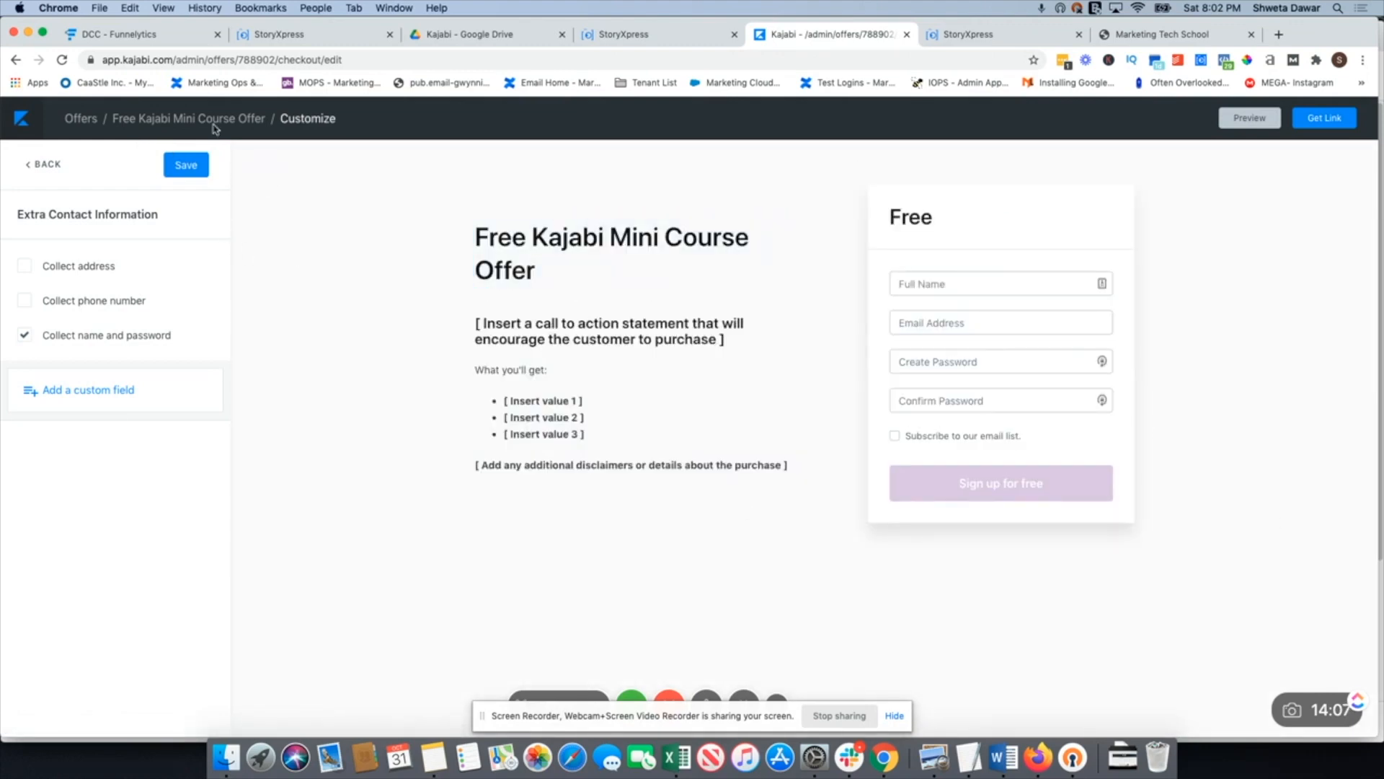
{"action": "left_click", "coordinate": [142, 122]}
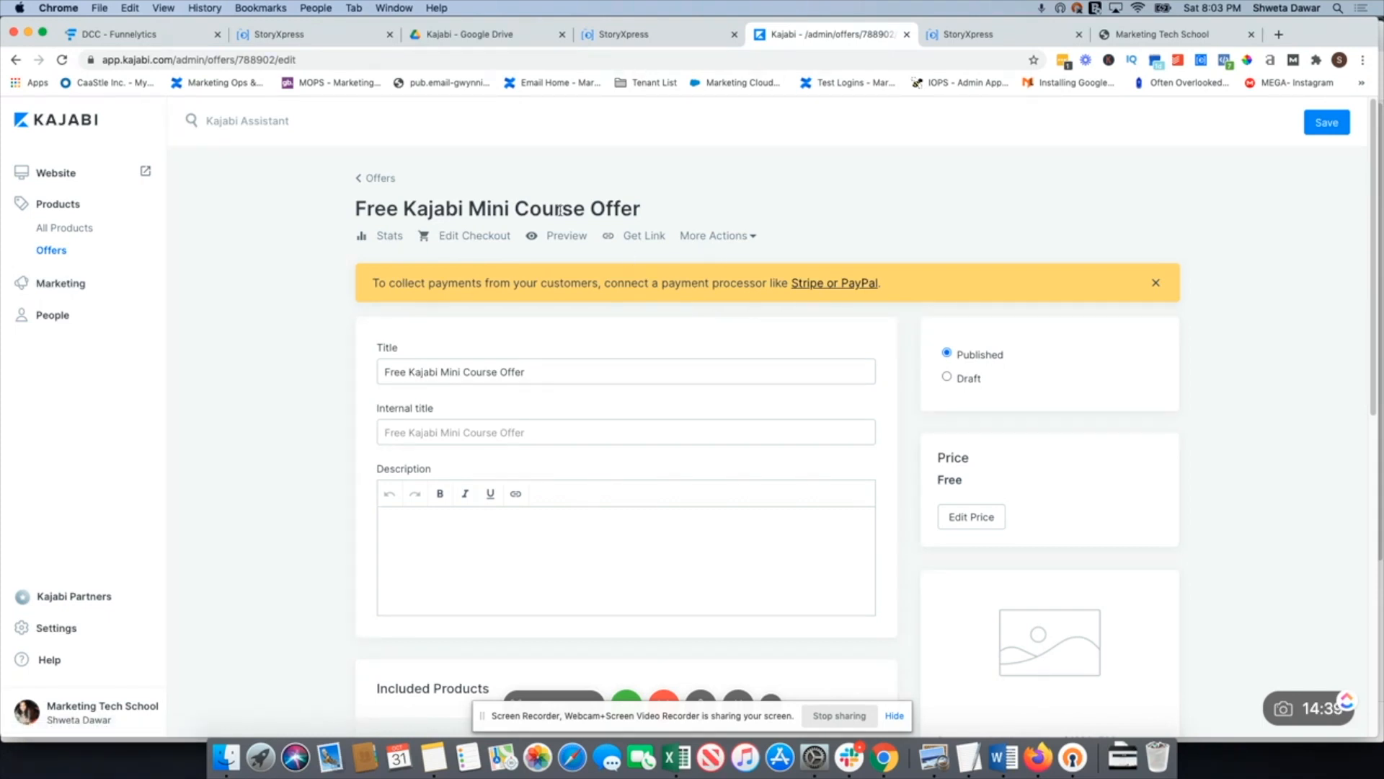
- Go to the website's standalone pages and start a new page
{"action": "left_click", "coordinate": [45, 284]}
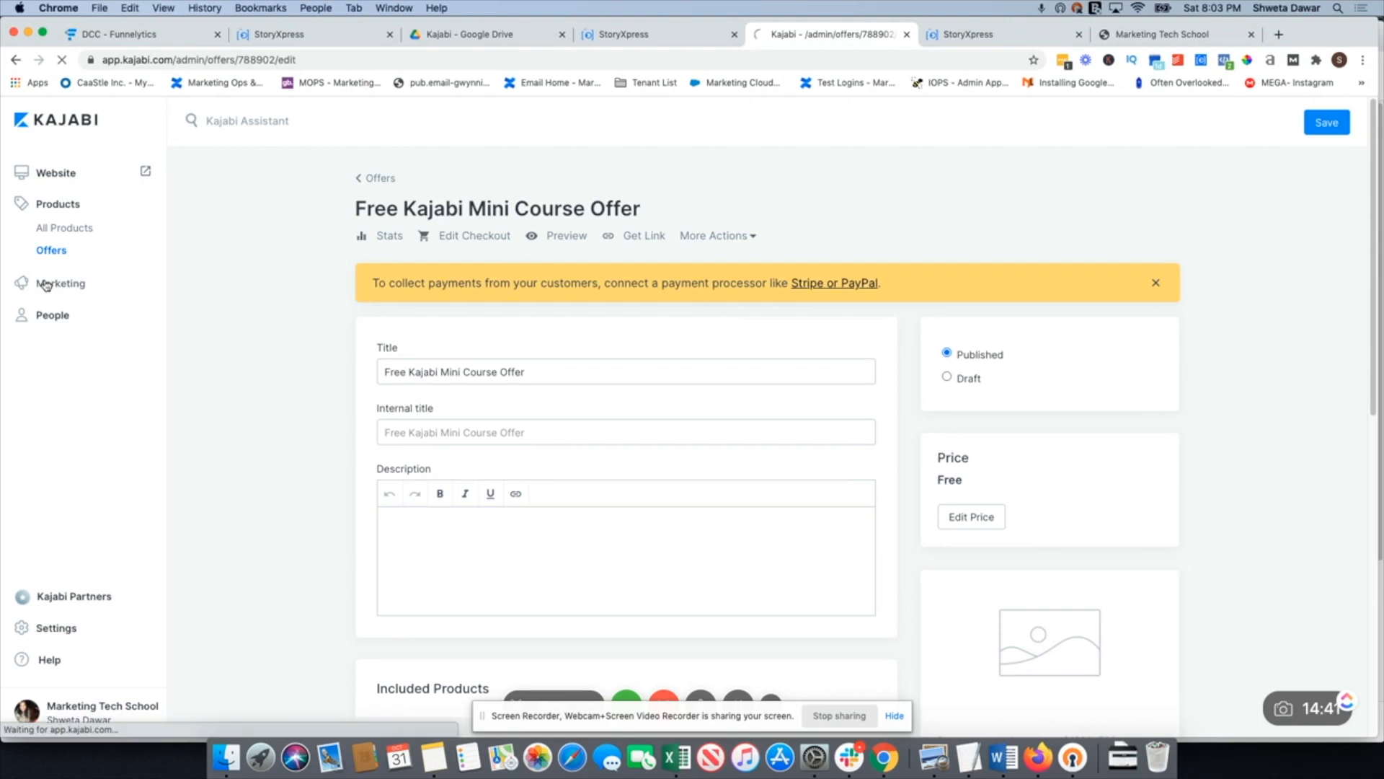
{"action": "left_click", "coordinate": [58, 175]}
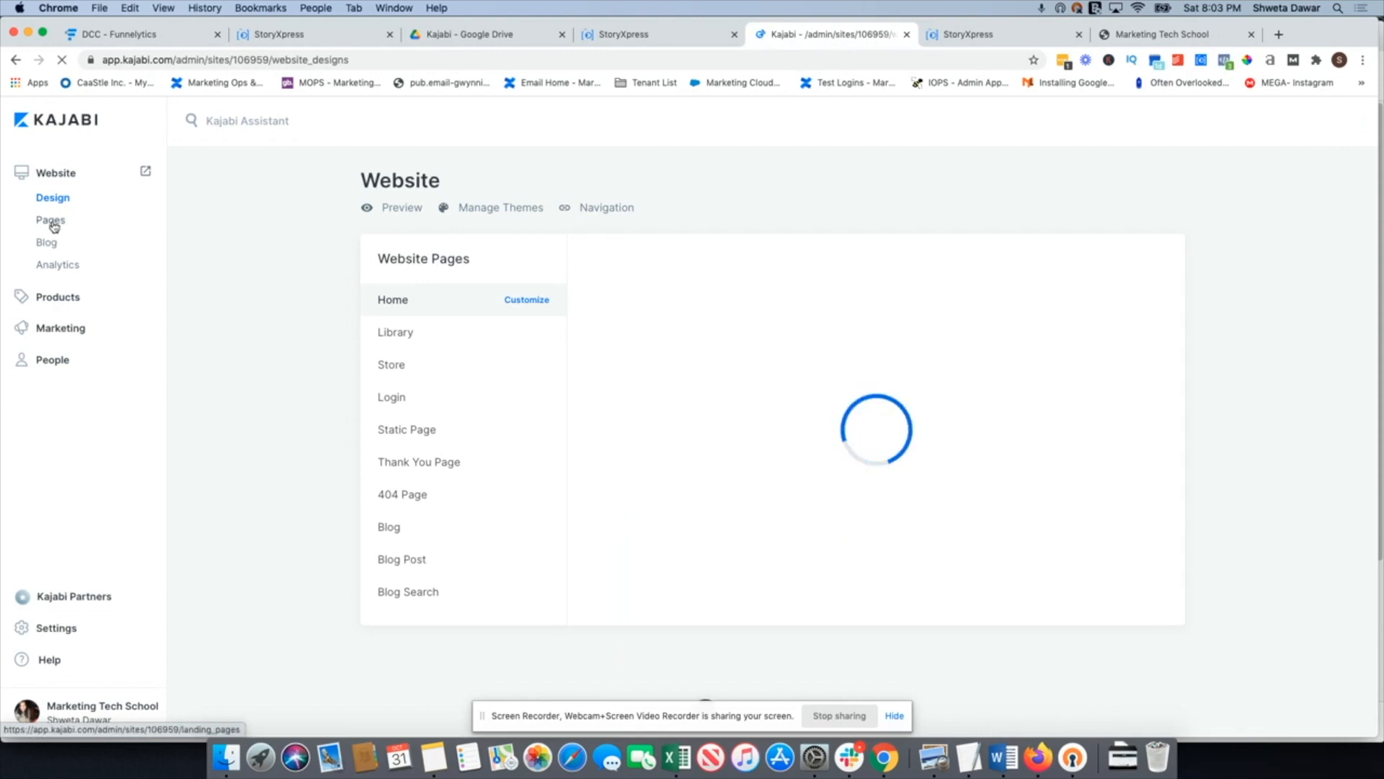
{"action": "left_click", "coordinate": [52, 222]}
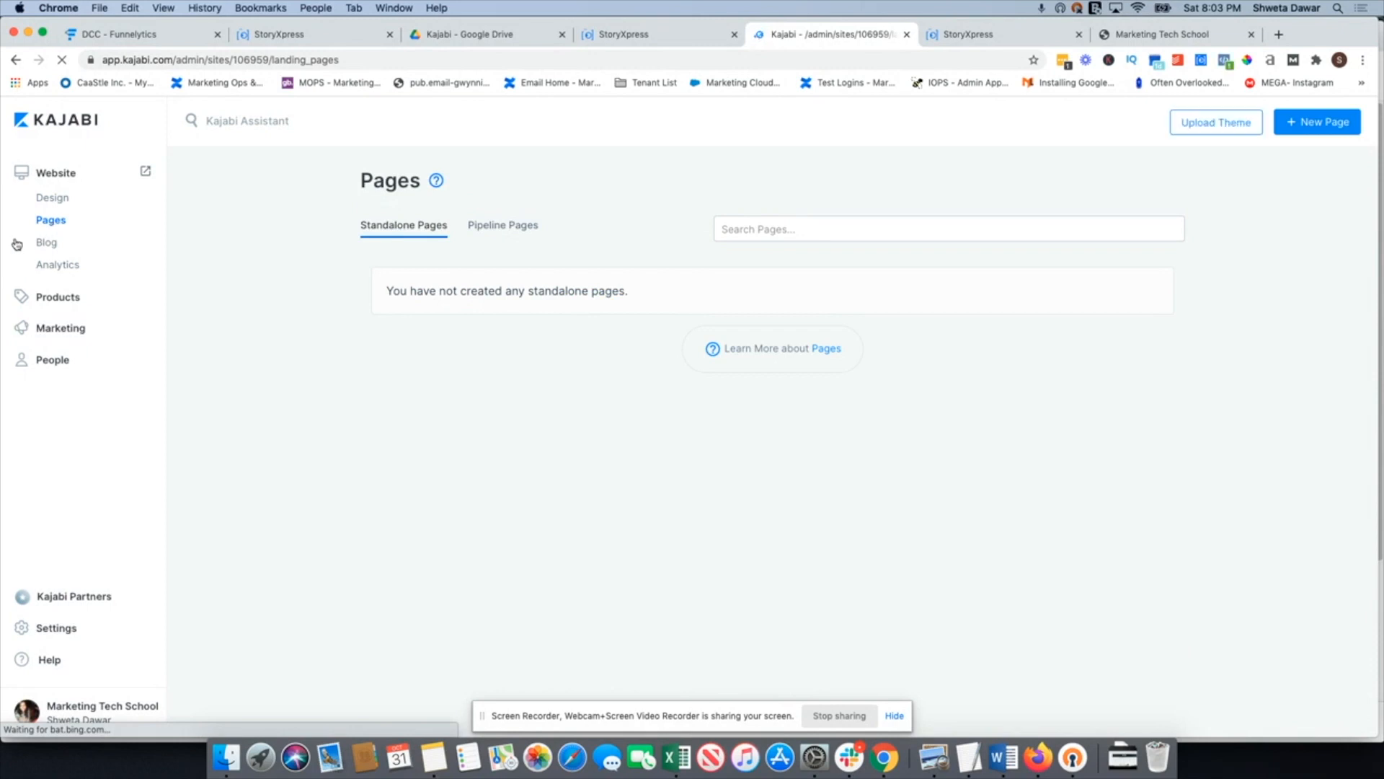
{"action": "left_click", "coordinate": [1310, 126]}
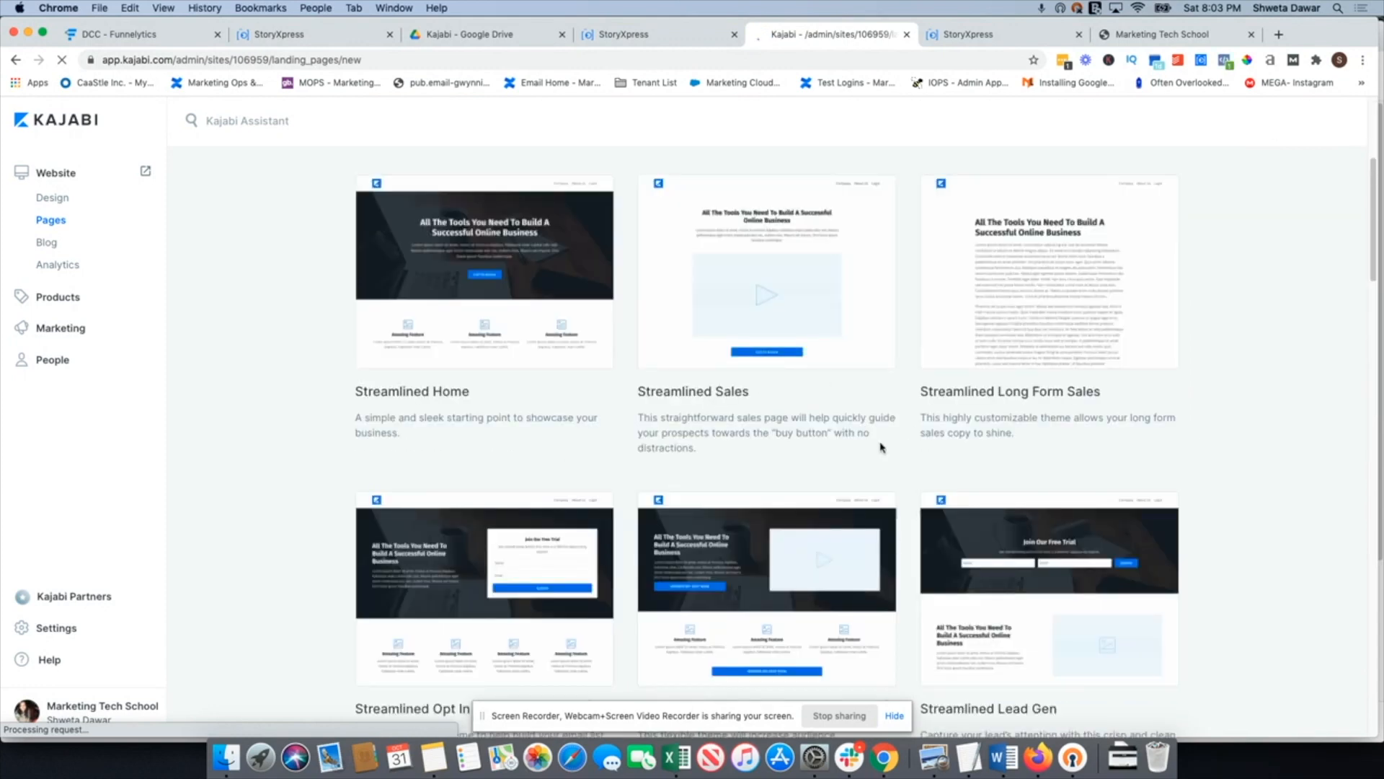
- Look through the gallery of page templates for a suitable sales page
{"action": "scroll", "coordinate": [935, 378], "scroll_direction": "down", "scroll_amount": 5}
{"action": "scroll", "coordinate": [935, 378], "scroll_direction": "up", "scroll_amount": 4}
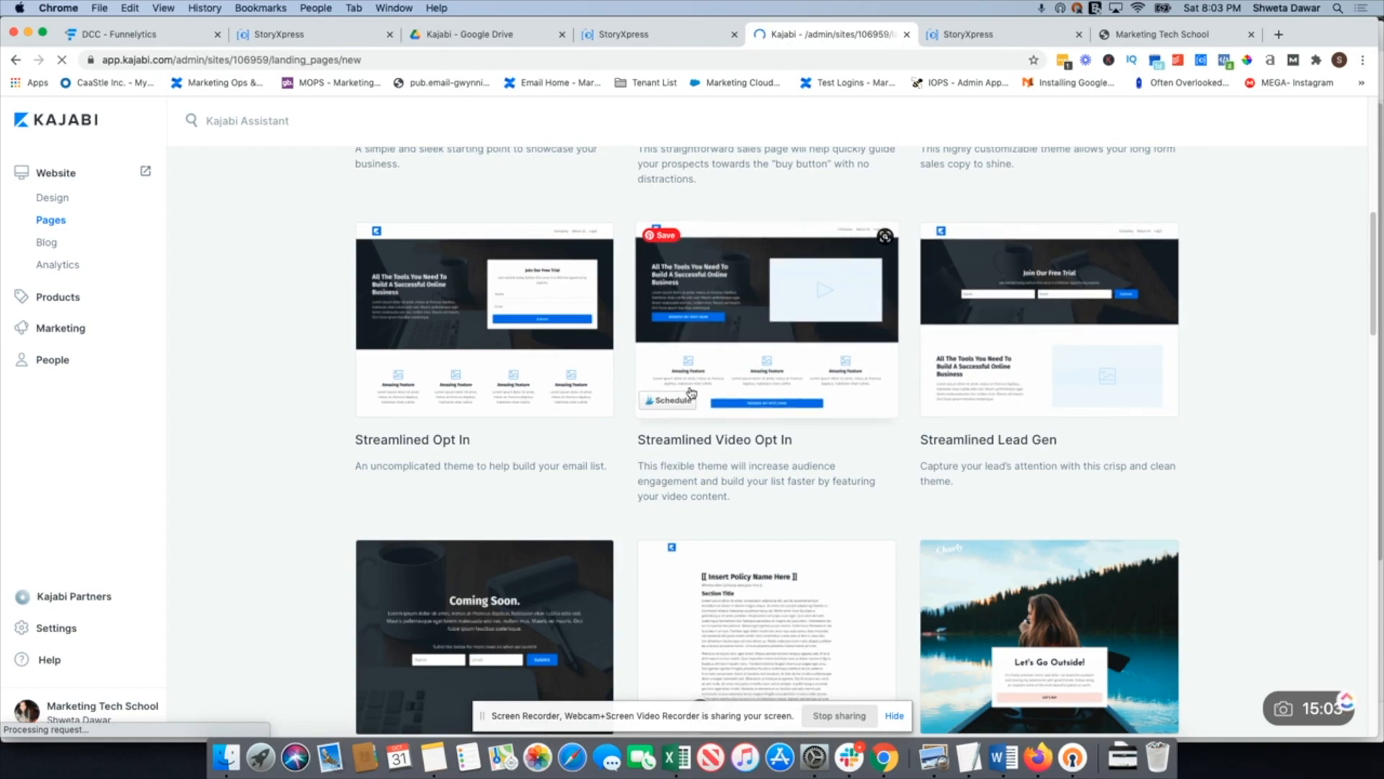
{"action": "scroll", "coordinate": [691, 393], "scroll_direction": "up", "scroll_amount": 3}
{"action": "scroll", "coordinate": [612, 351], "scroll_direction": "up", "scroll_amount": 5}
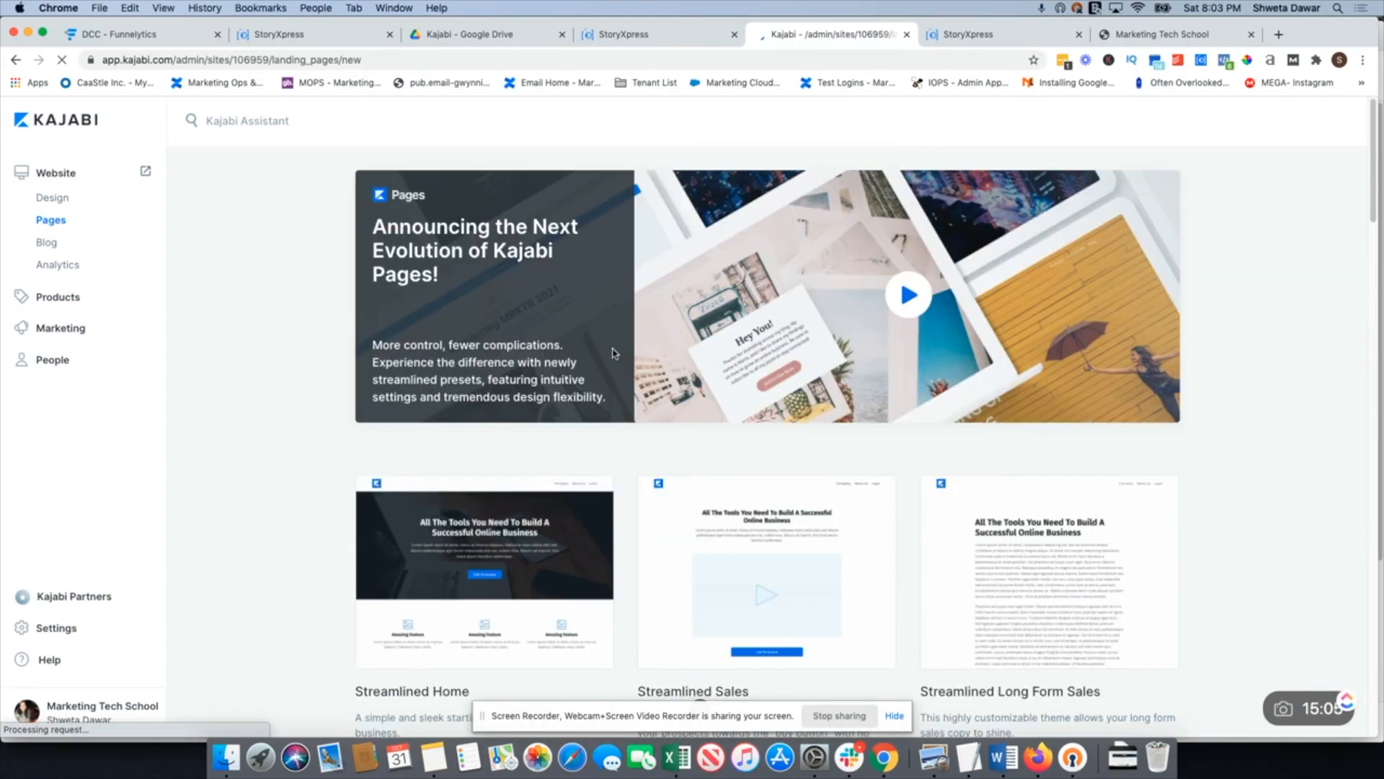
{"action": "scroll", "coordinate": [613, 352], "scroll_direction": "down", "scroll_amount": 7}
{"action": "scroll", "coordinate": [624, 375], "scroll_direction": "down", "scroll_amount": 6}
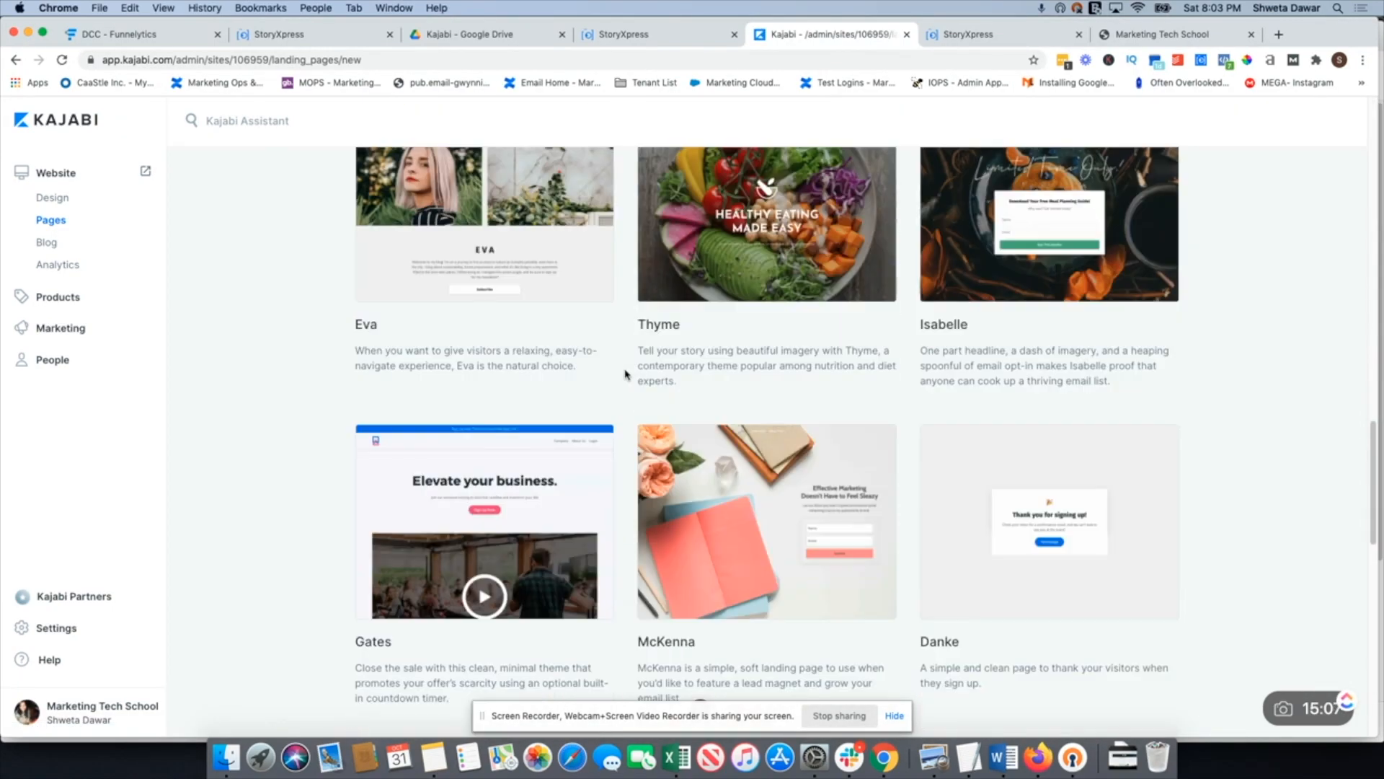
{"action": "scroll", "coordinate": [1035, 472], "scroll_direction": "up", "scroll_amount": 3}
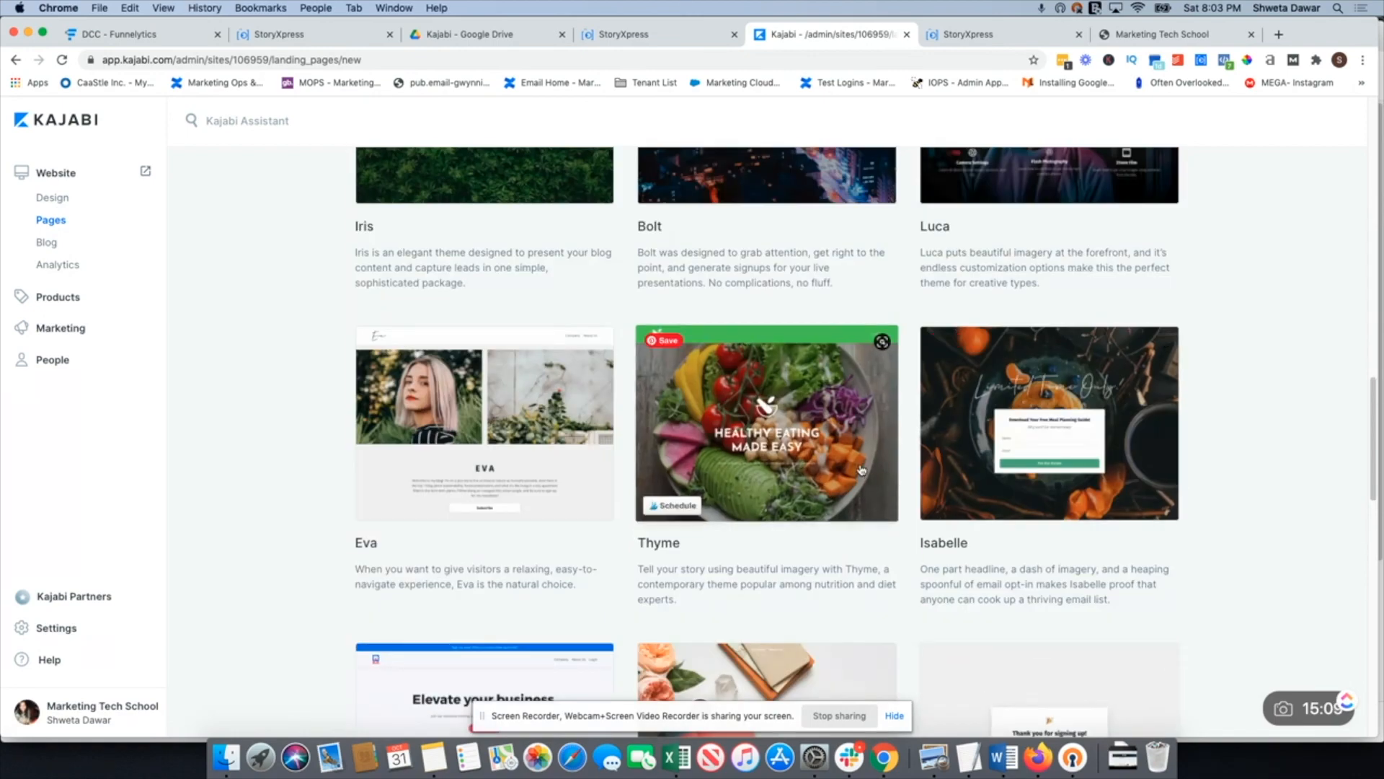
{"action": "scroll", "coordinate": [826, 468], "scroll_direction": "down", "scroll_amount": 5}
{"action": "scroll", "coordinate": [826, 468], "scroll_direction": "down", "scroll_amount": 10}
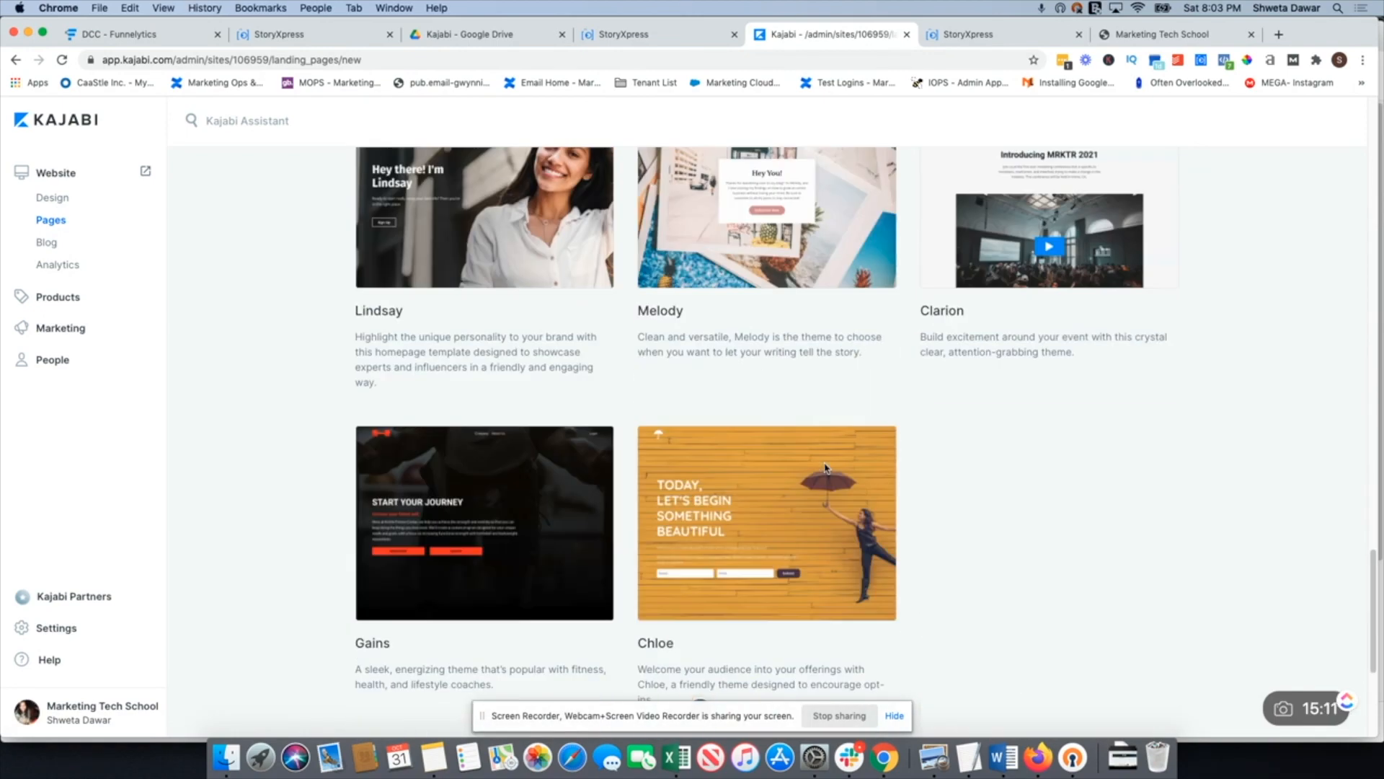
{"action": "scroll", "coordinate": [827, 468], "scroll_direction": "up", "scroll_amount": 10}
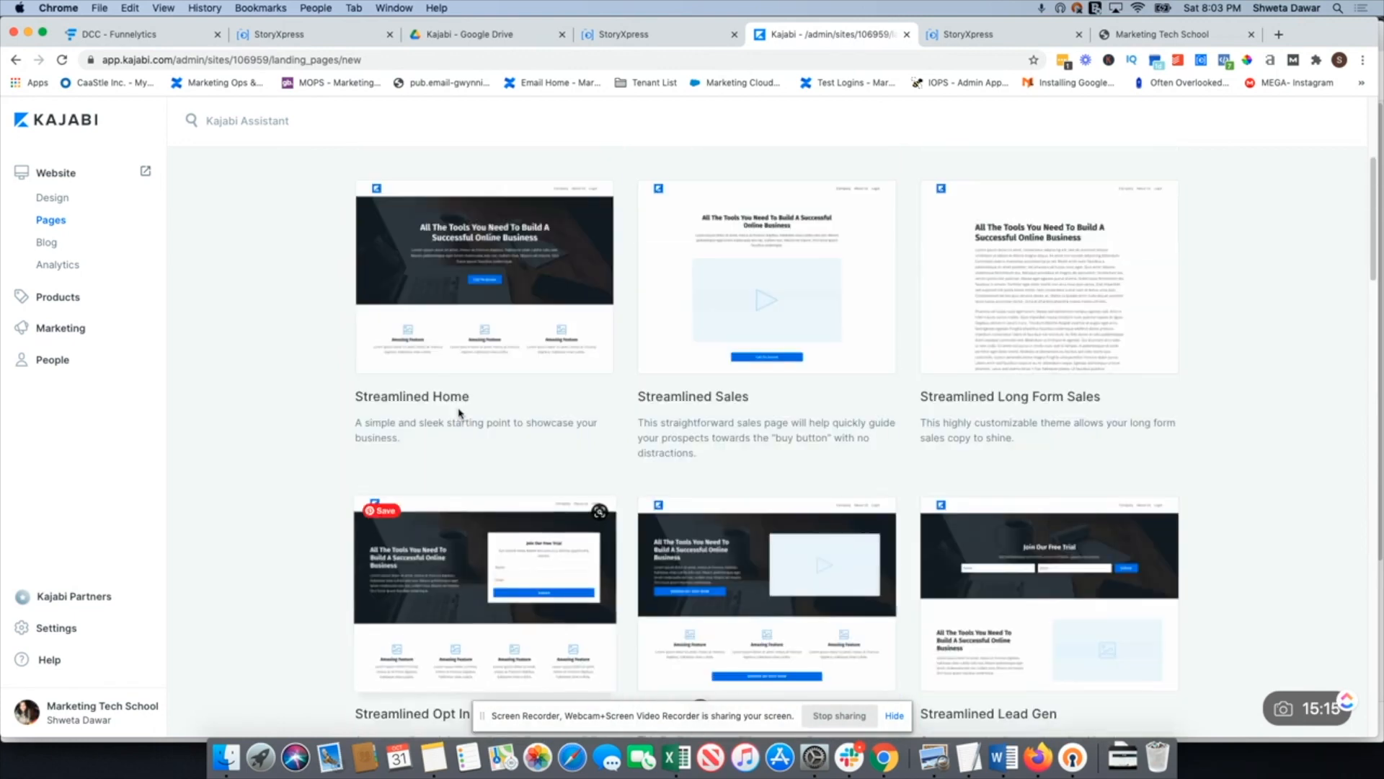
- Create a landing page from the Streamlined Sales template with the title "Kajabi mini course"
{"action": "left_click", "coordinate": [829, 321]}
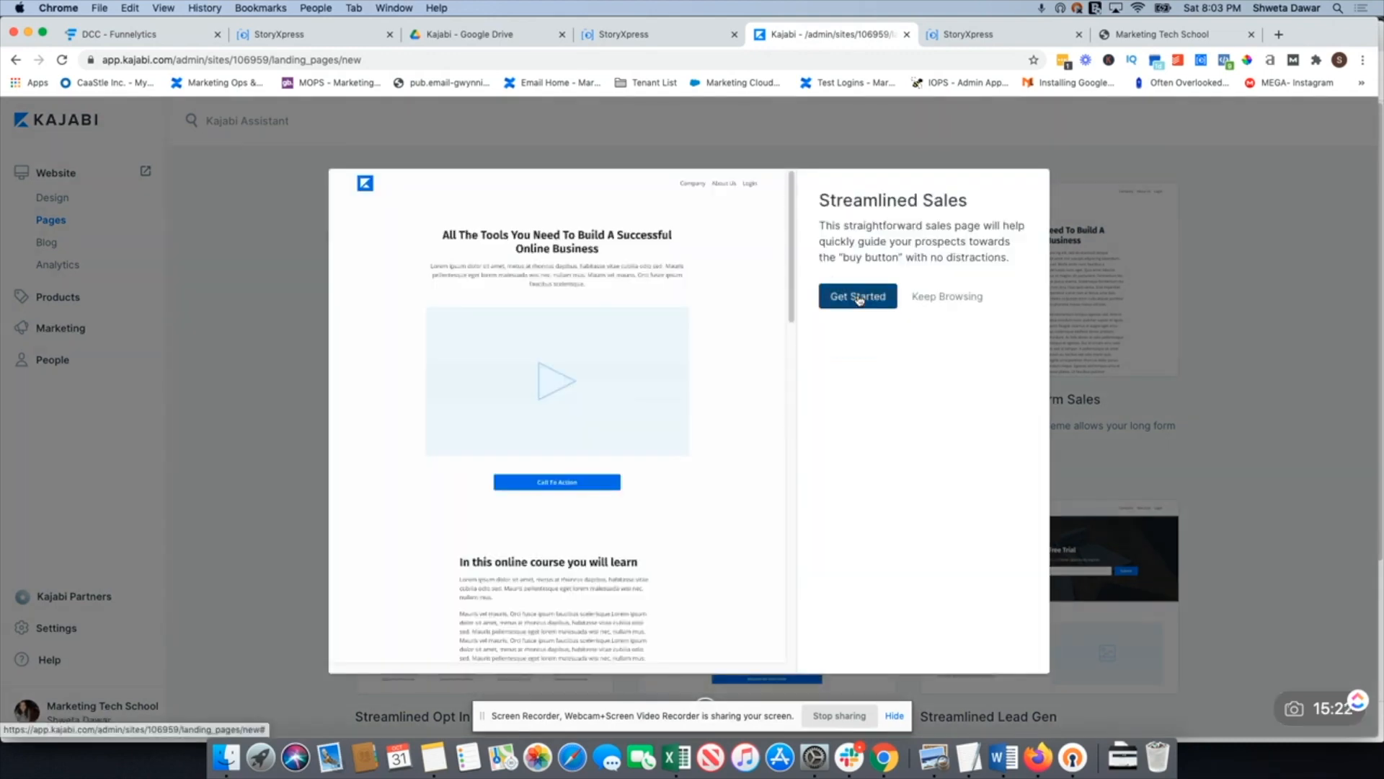
{"action": "left_click", "coordinate": [858, 297]}
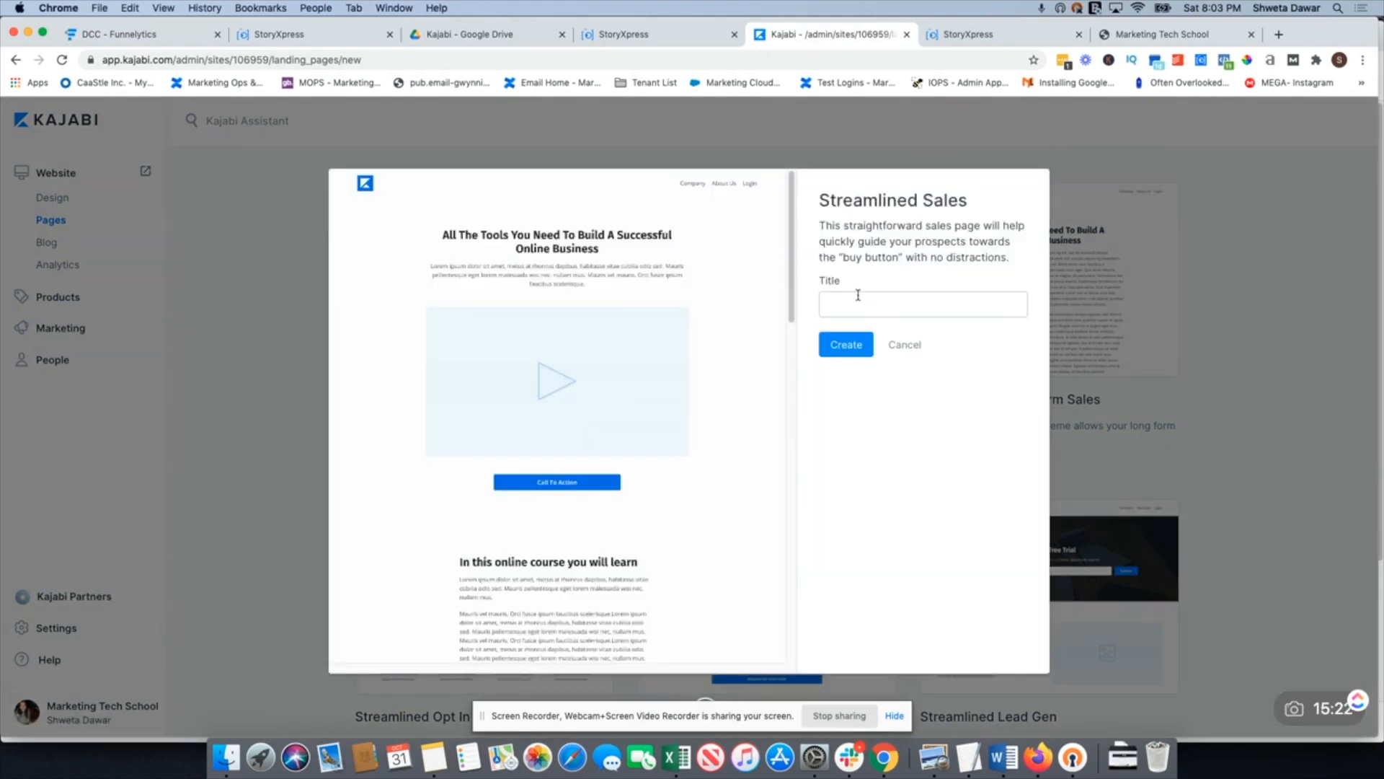
{"action": "type", "text": "Kajabi In"}
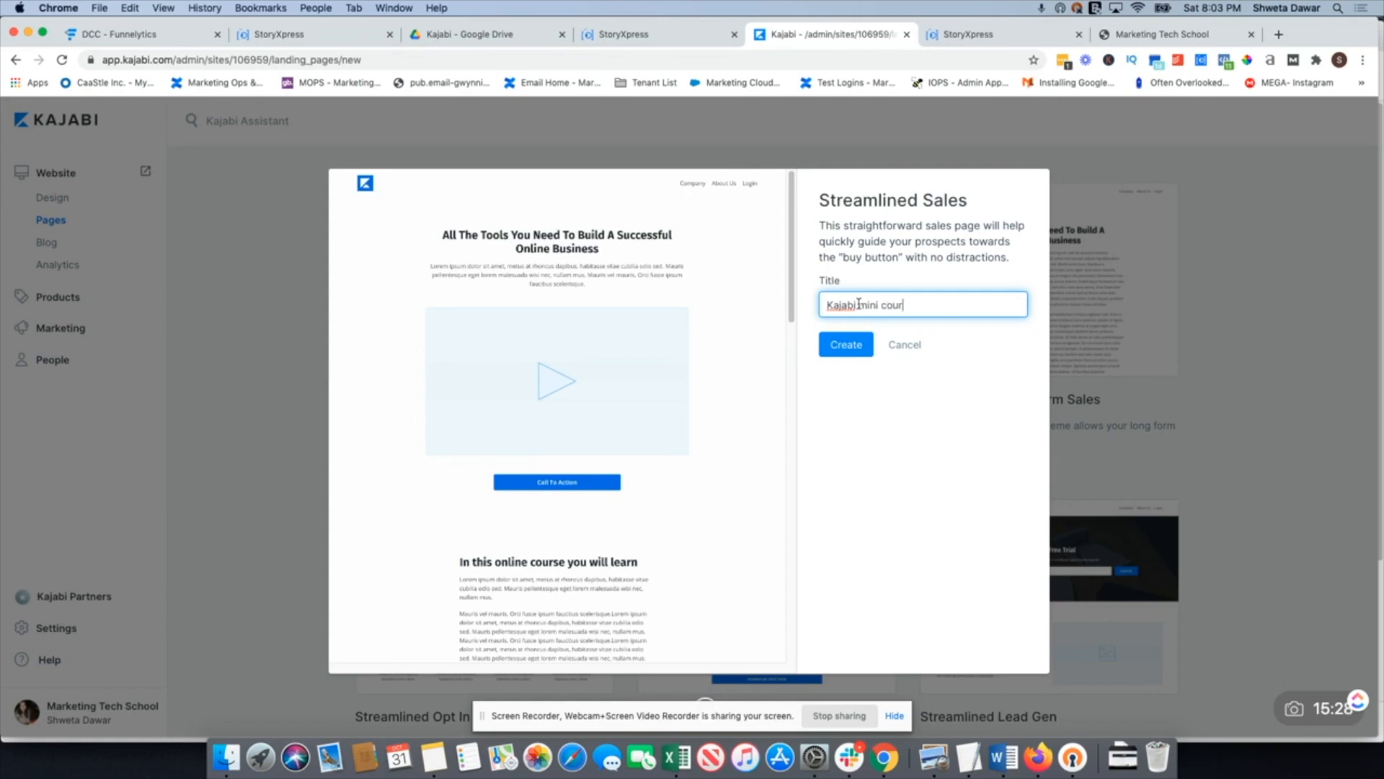
{"action": "left_click", "coordinate": [849, 345]}
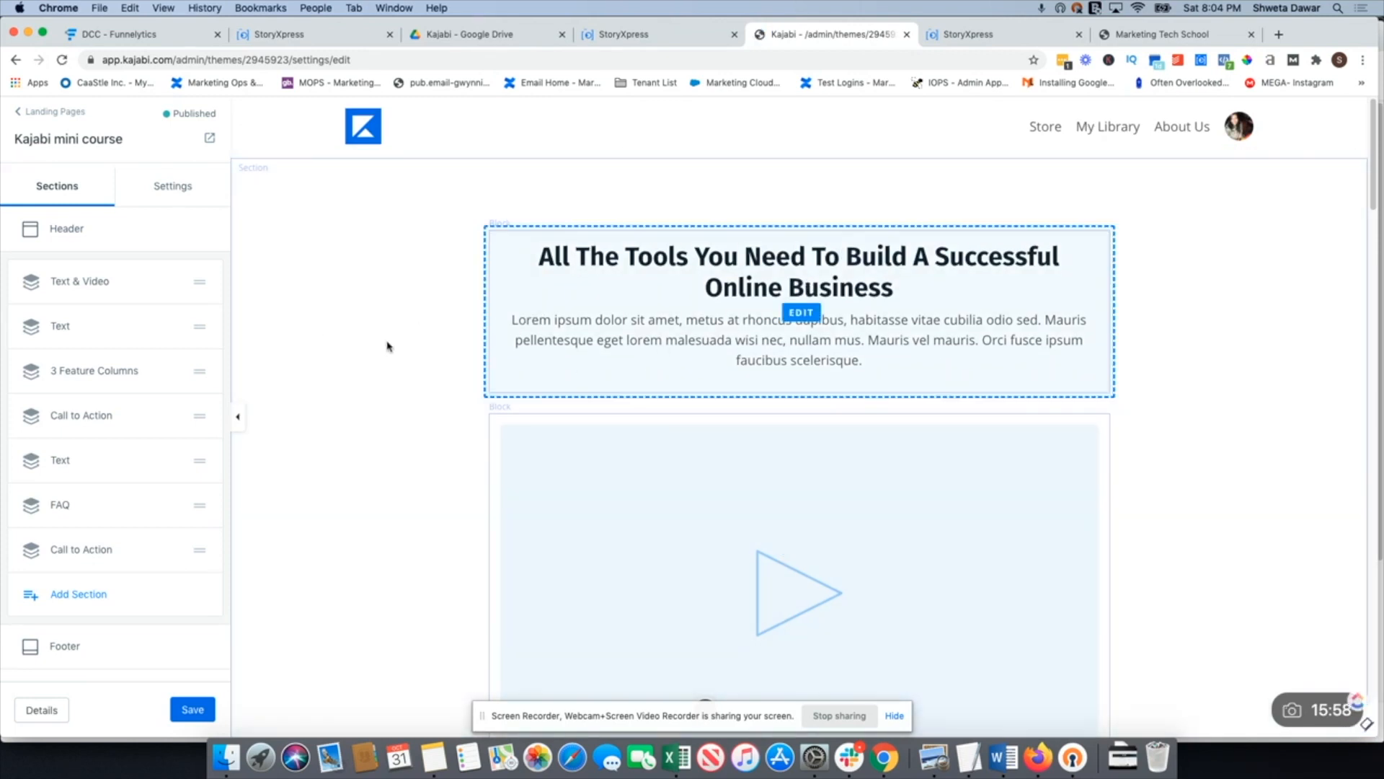
- Change the text of the call-to-action button below the video to "BUY NOW"
{"action": "scroll", "coordinate": [504, 347], "scroll_direction": "down", "scroll_amount": 7}
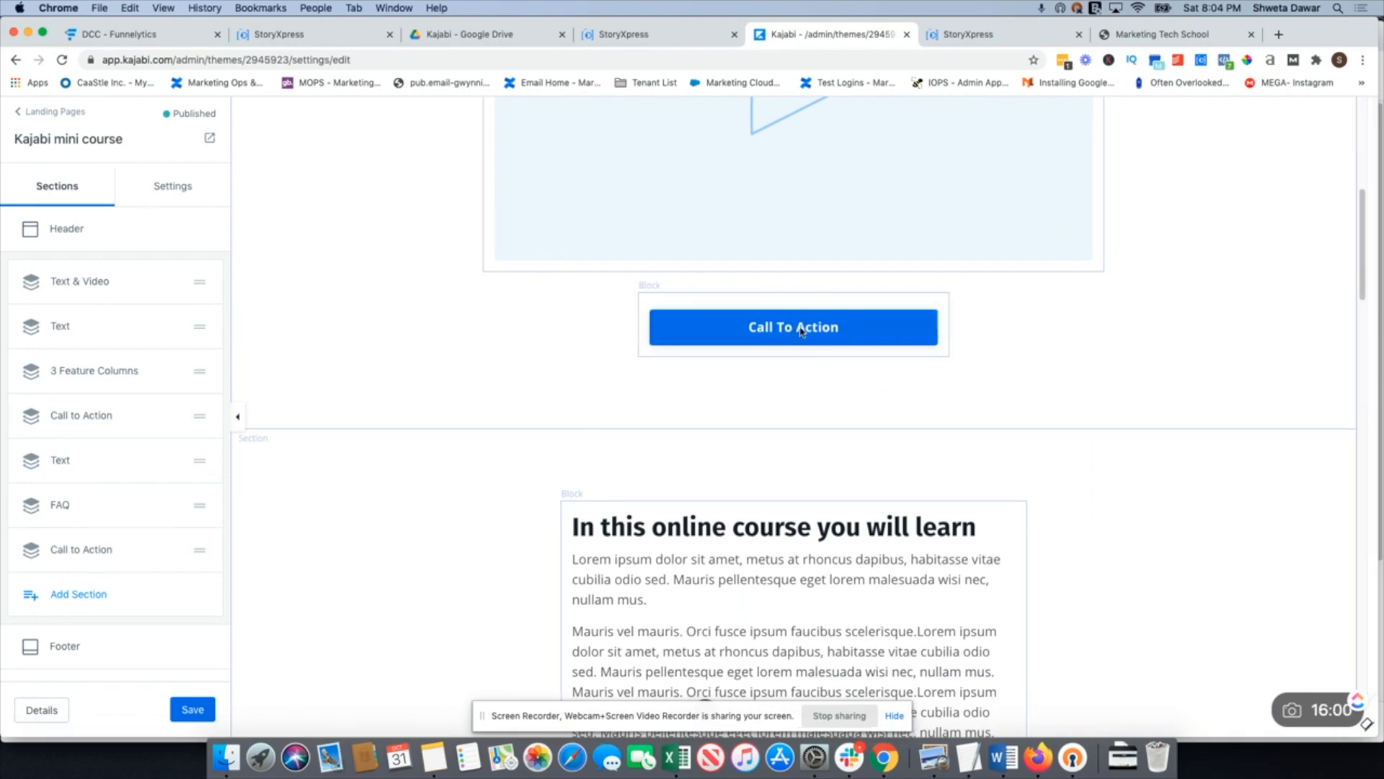
{"action": "left_click", "coordinate": [802, 331]}
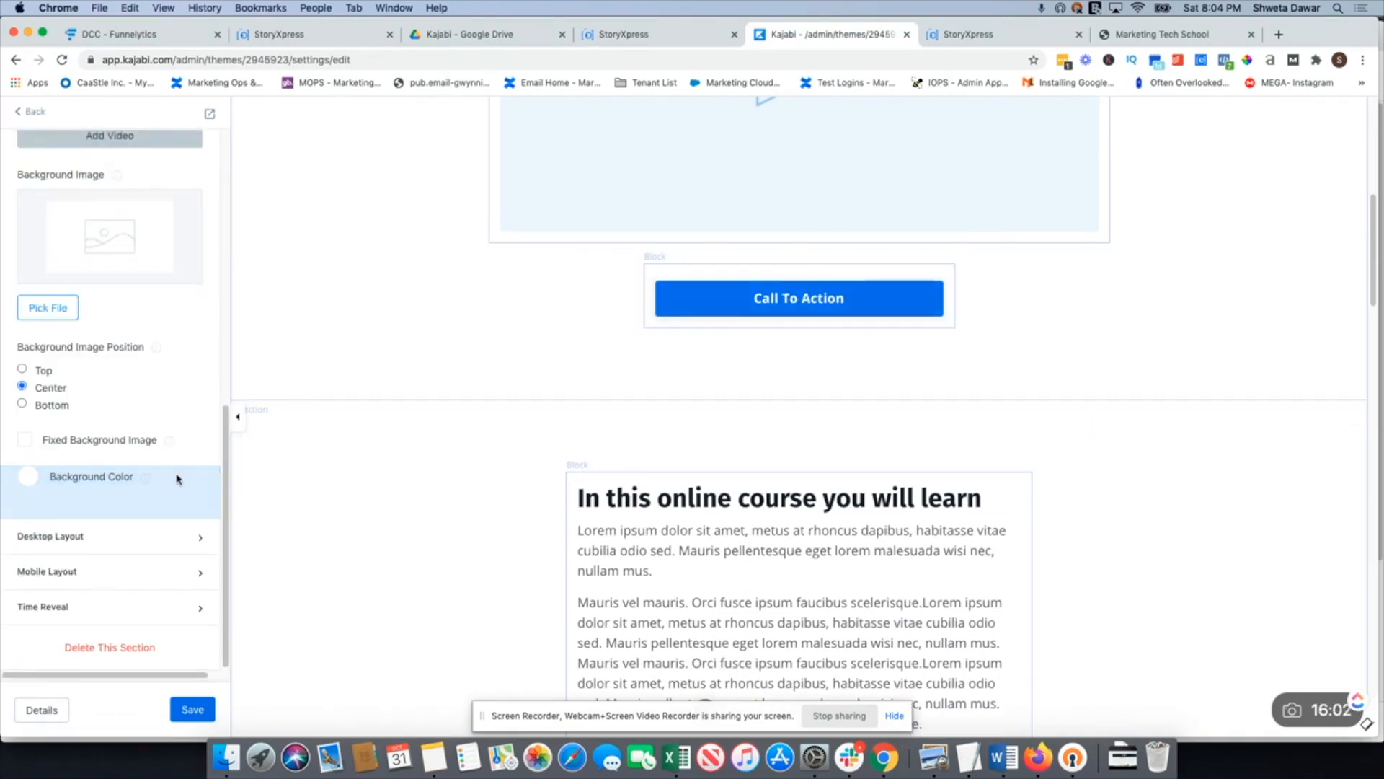
{"action": "left_click", "coordinate": [806, 301]}
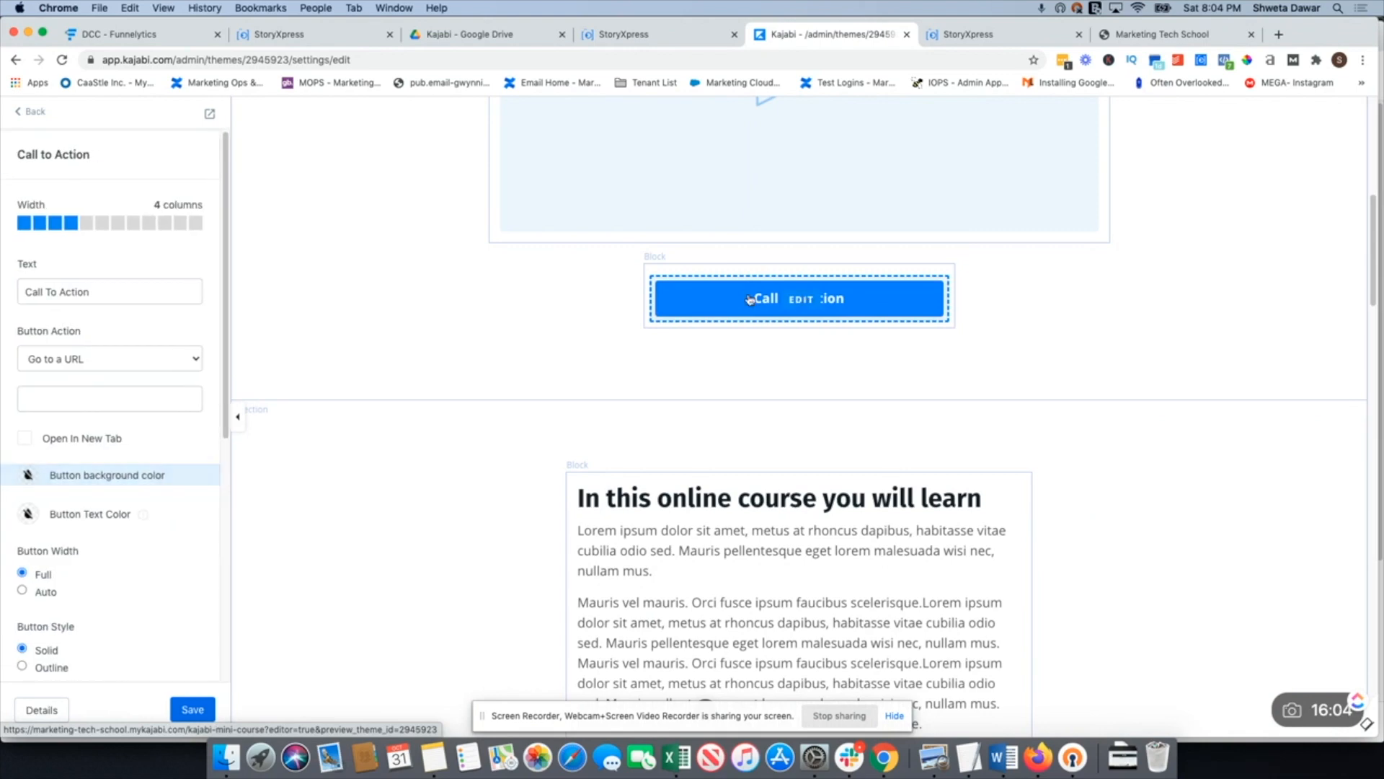
{"action": "triple_click", "coordinate": [145, 290]}
{"action": "type", "text": "BUY NOW"}
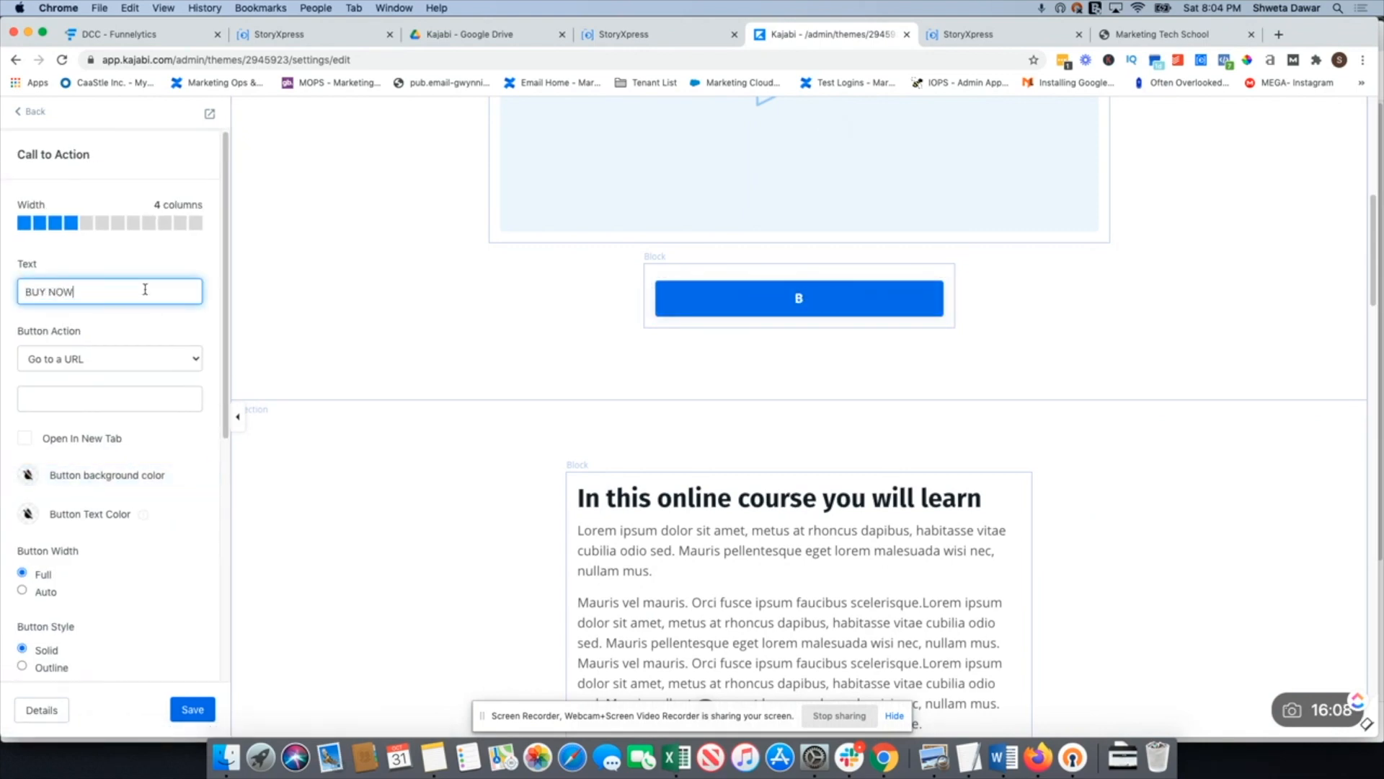
- Make the BUY NOW button go to the checkout page of the Free Kajabi Mini Course Offer
{"action": "left_click", "coordinate": [113, 363]}
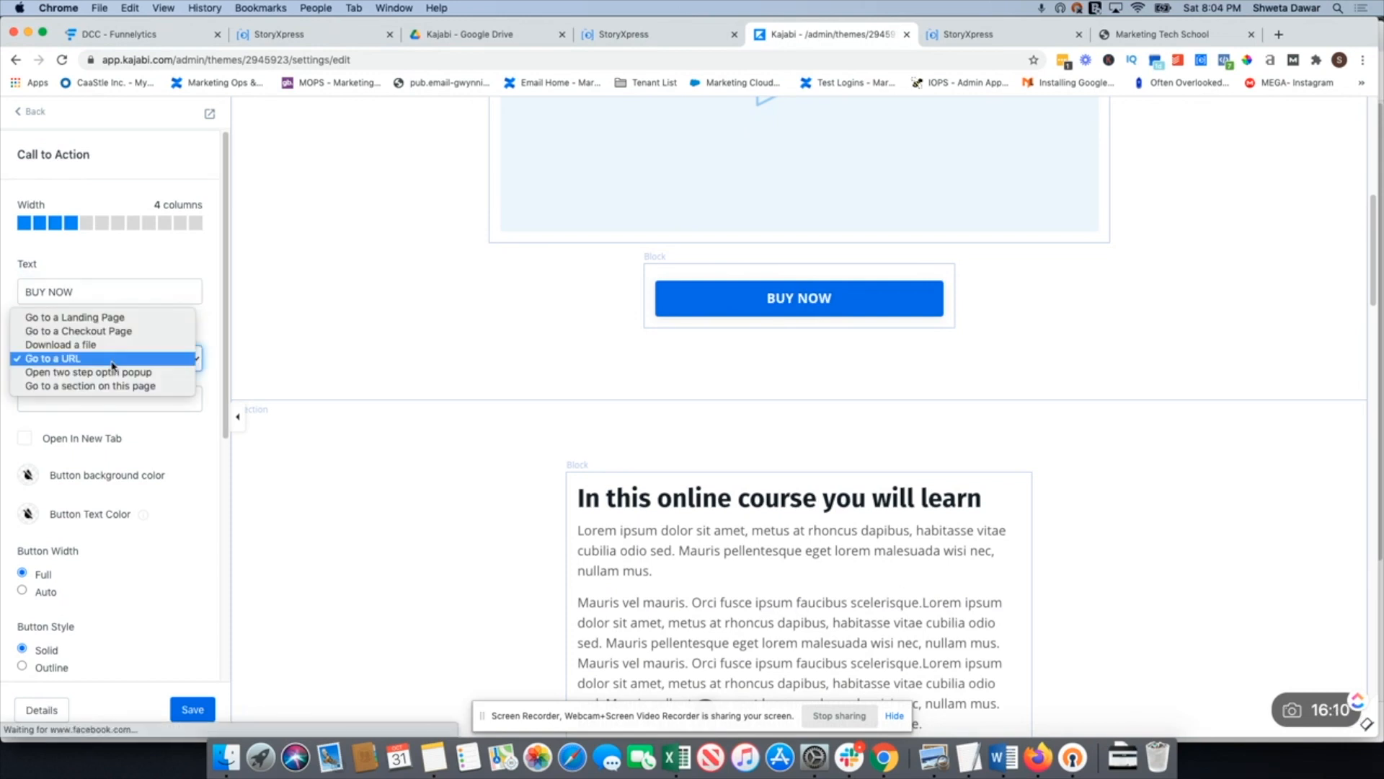
{"action": "left_click", "coordinate": [97, 335]}
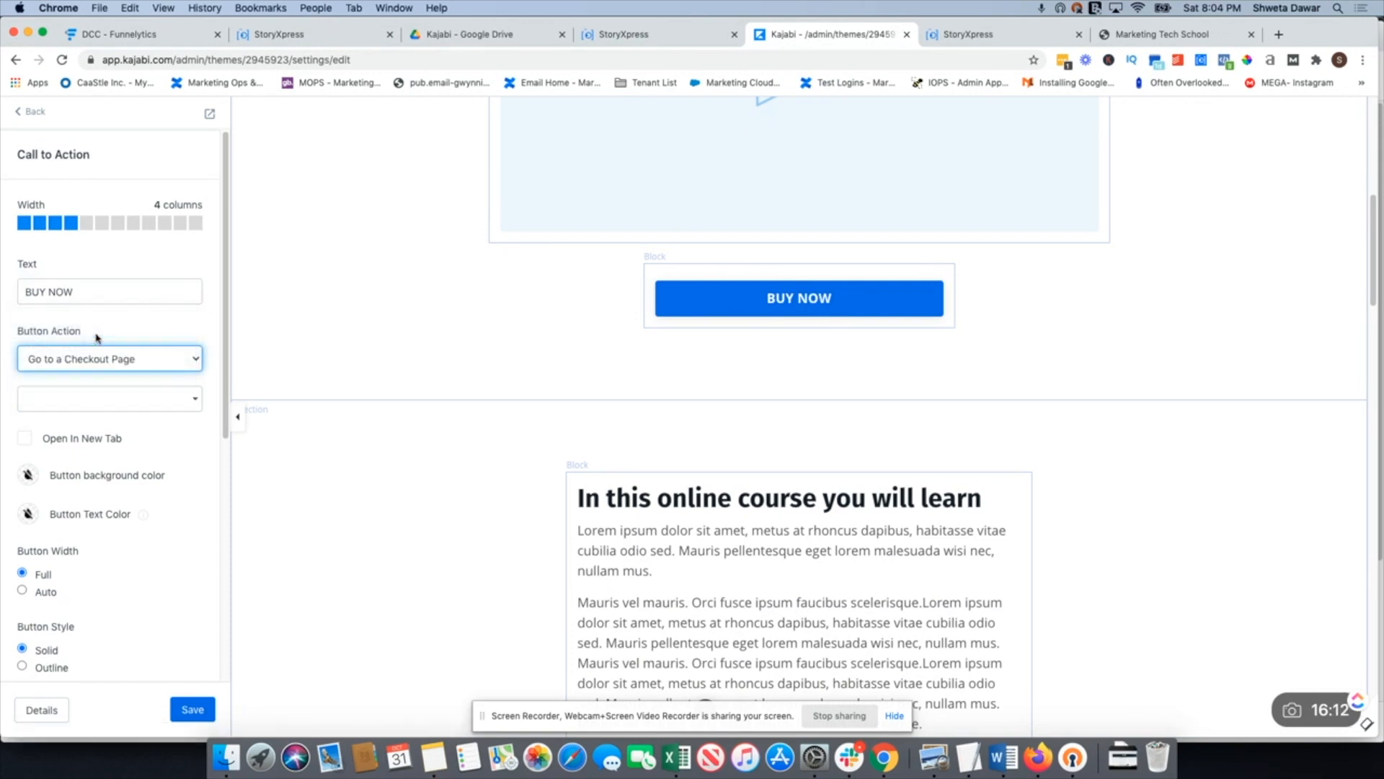
{"action": "left_click", "coordinate": [102, 401]}
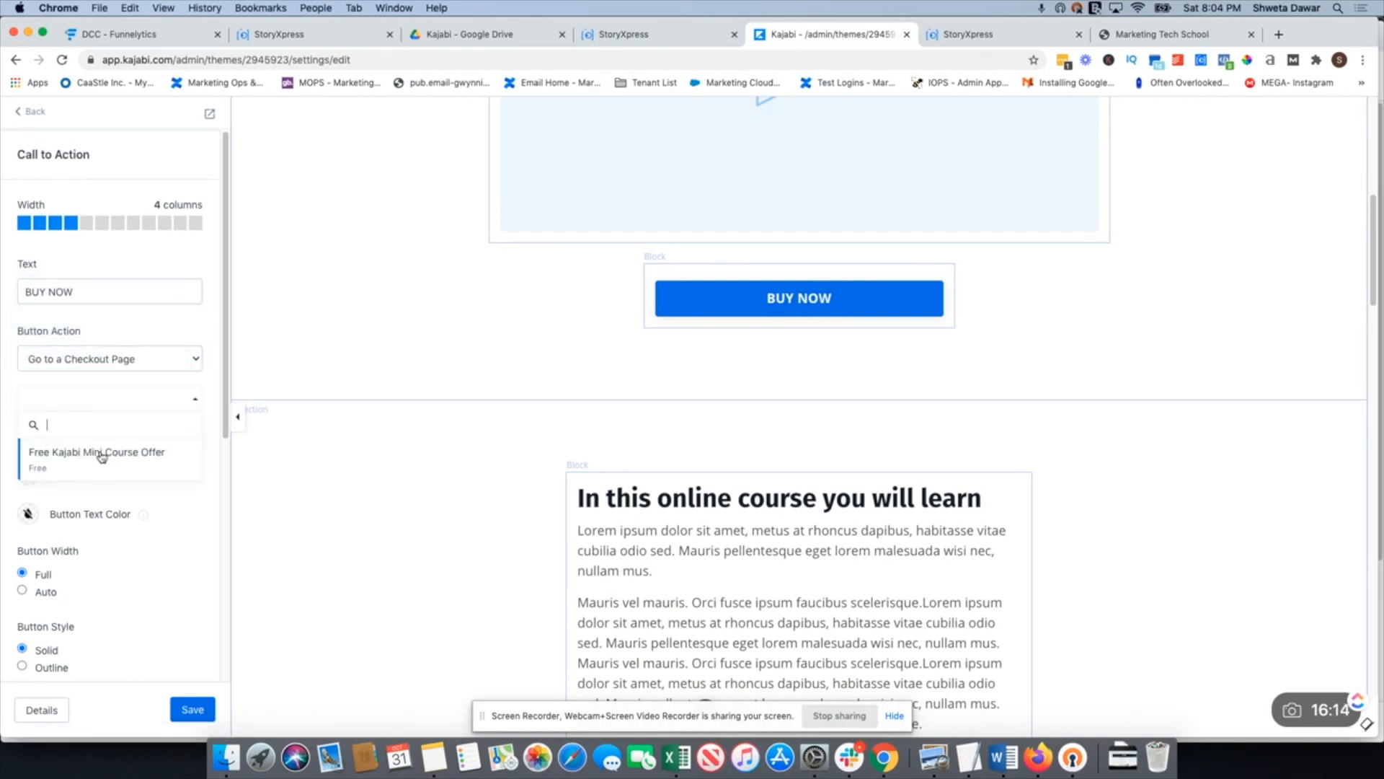
{"action": "left_click", "coordinate": [99, 460]}
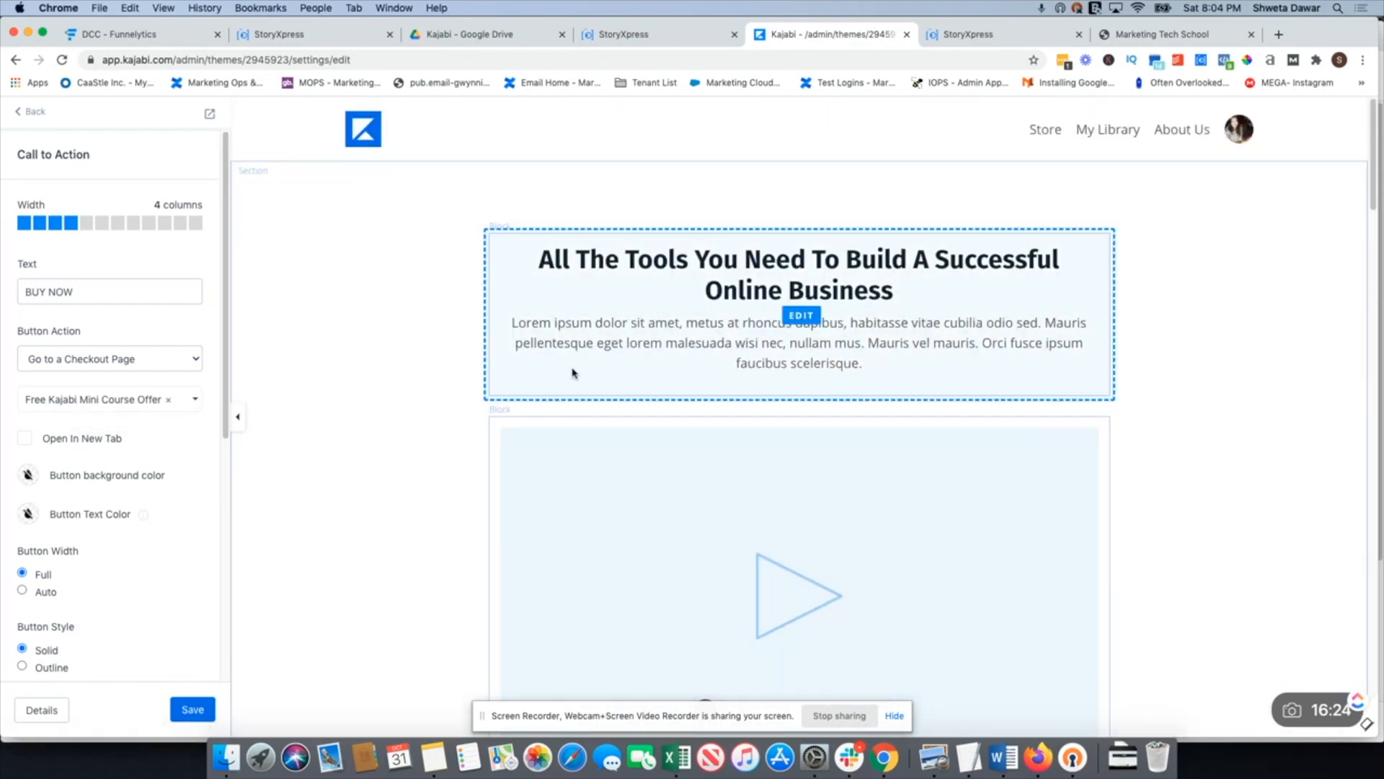
- Compare the BUY NOW button on the landing page with the free offer's open checkout page, and return to the page editor
{"action": "scroll", "coordinate": [572, 372], "scroll_direction": "down", "scroll_amount": 7}
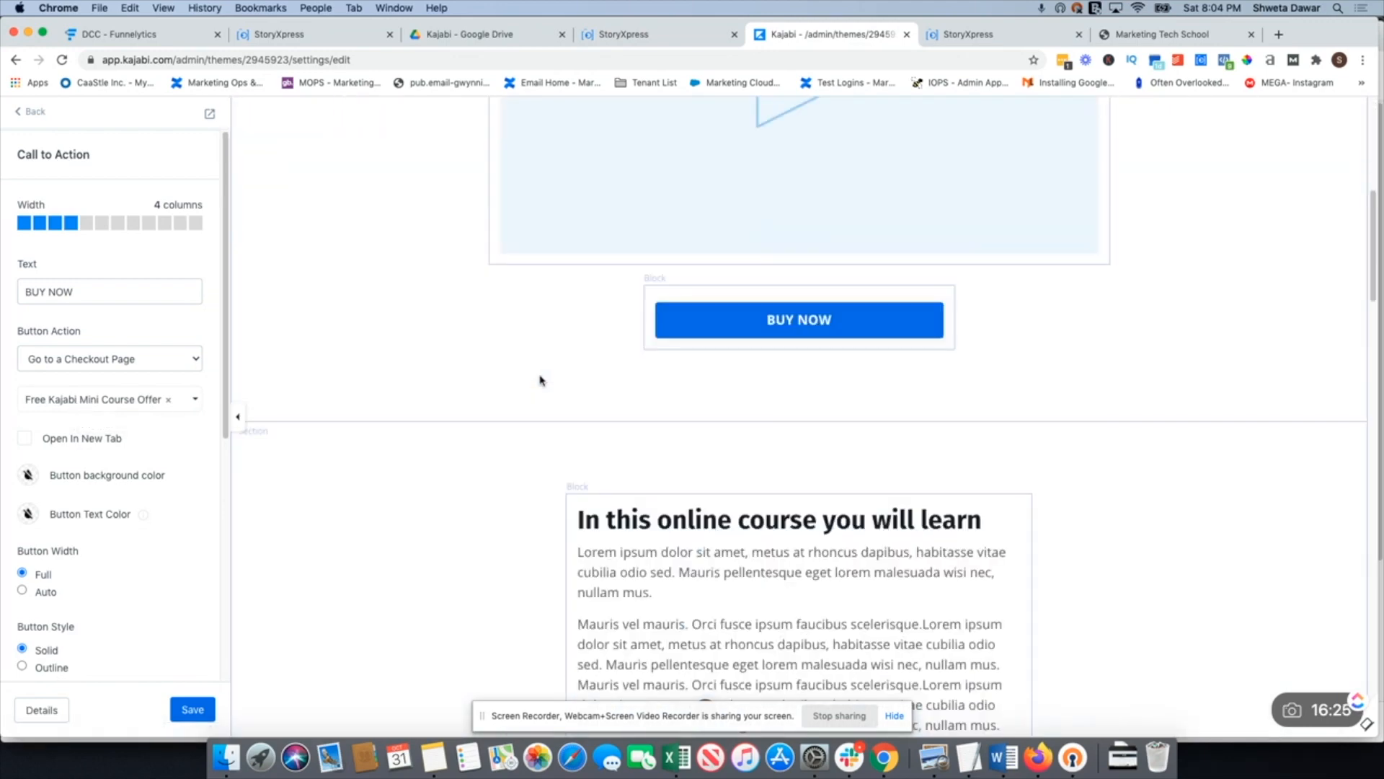
{"action": "left_click", "coordinate": [802, 328]}
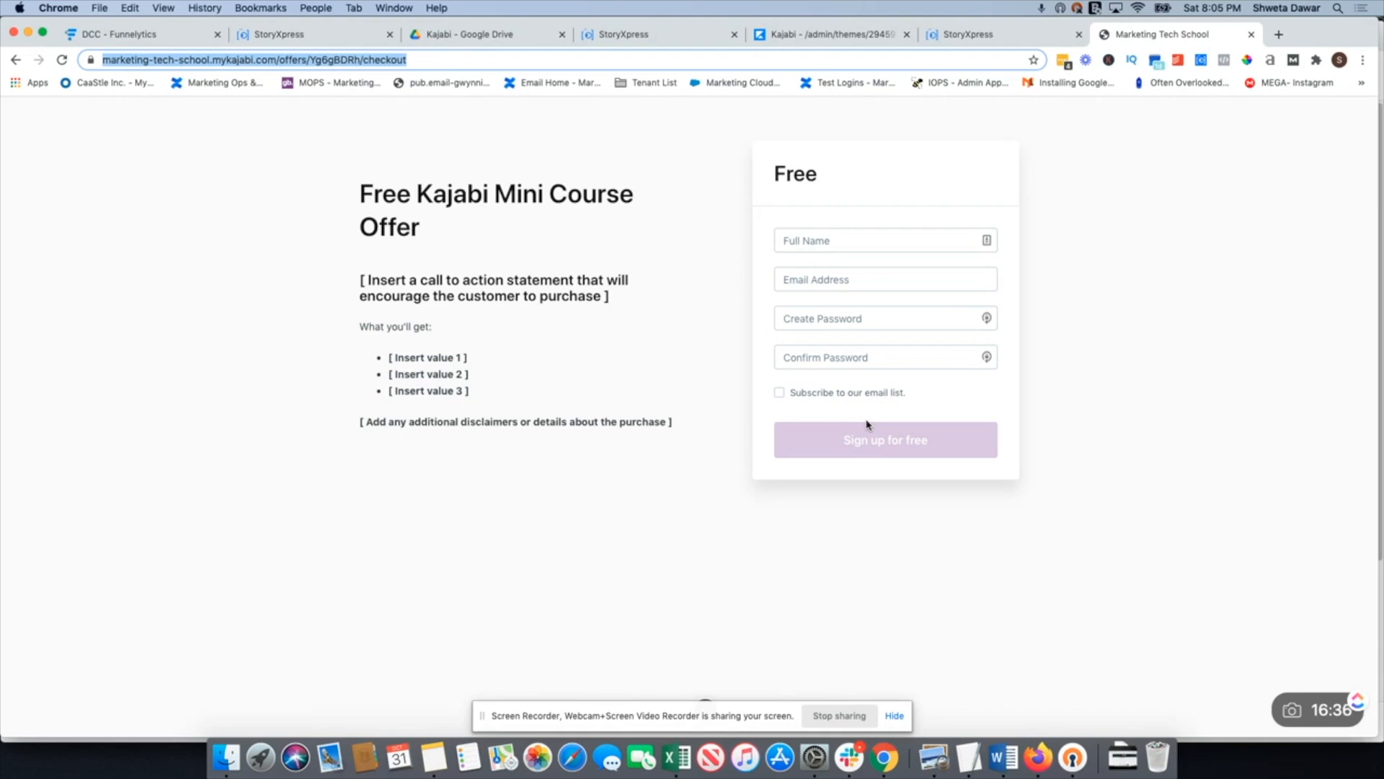
{"action": "left_click", "coordinate": [813, 45]}
- Save the landing page and leave the call-to-action settings for the page's section list
{"action": "left_click", "coordinate": [191, 708]}
{"action": "left_click", "coordinate": [191, 708]}
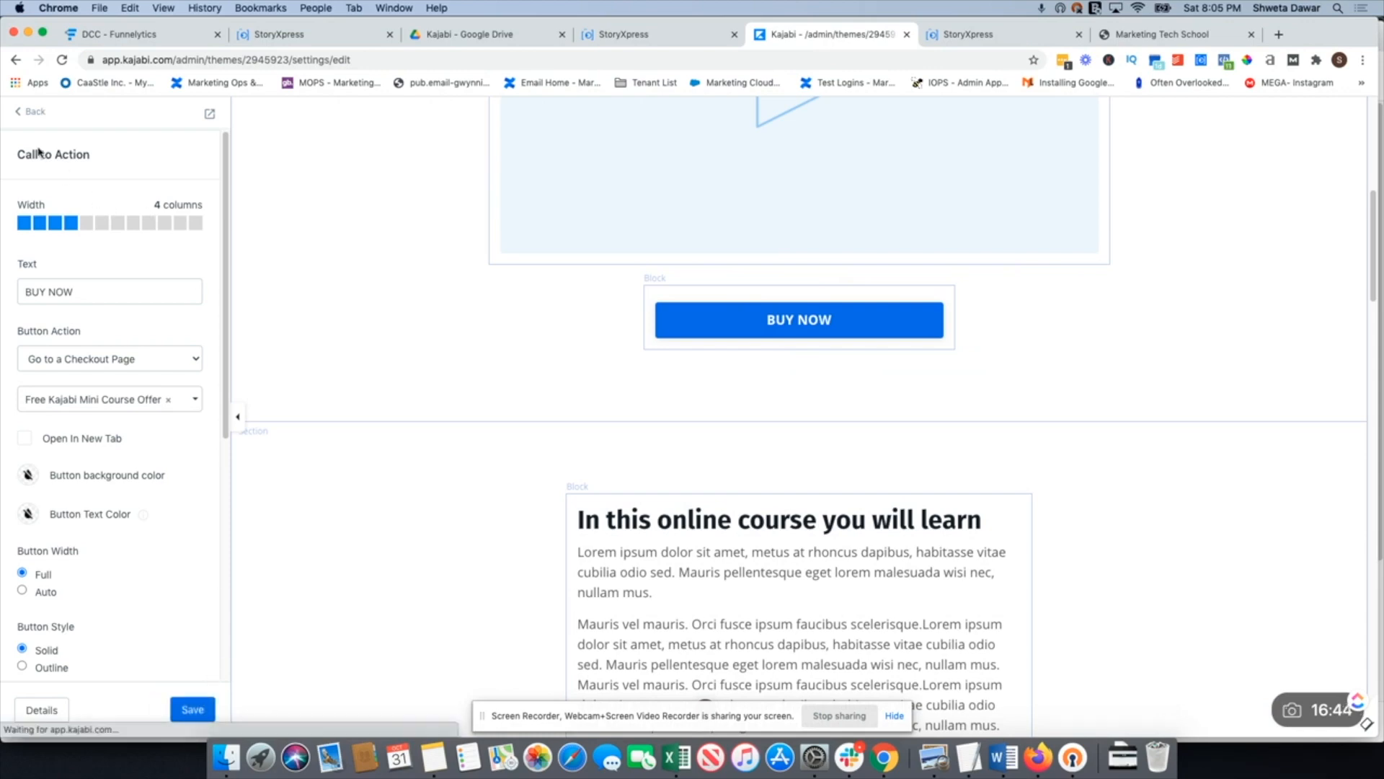
{"action": "left_click", "coordinate": [35, 111]}
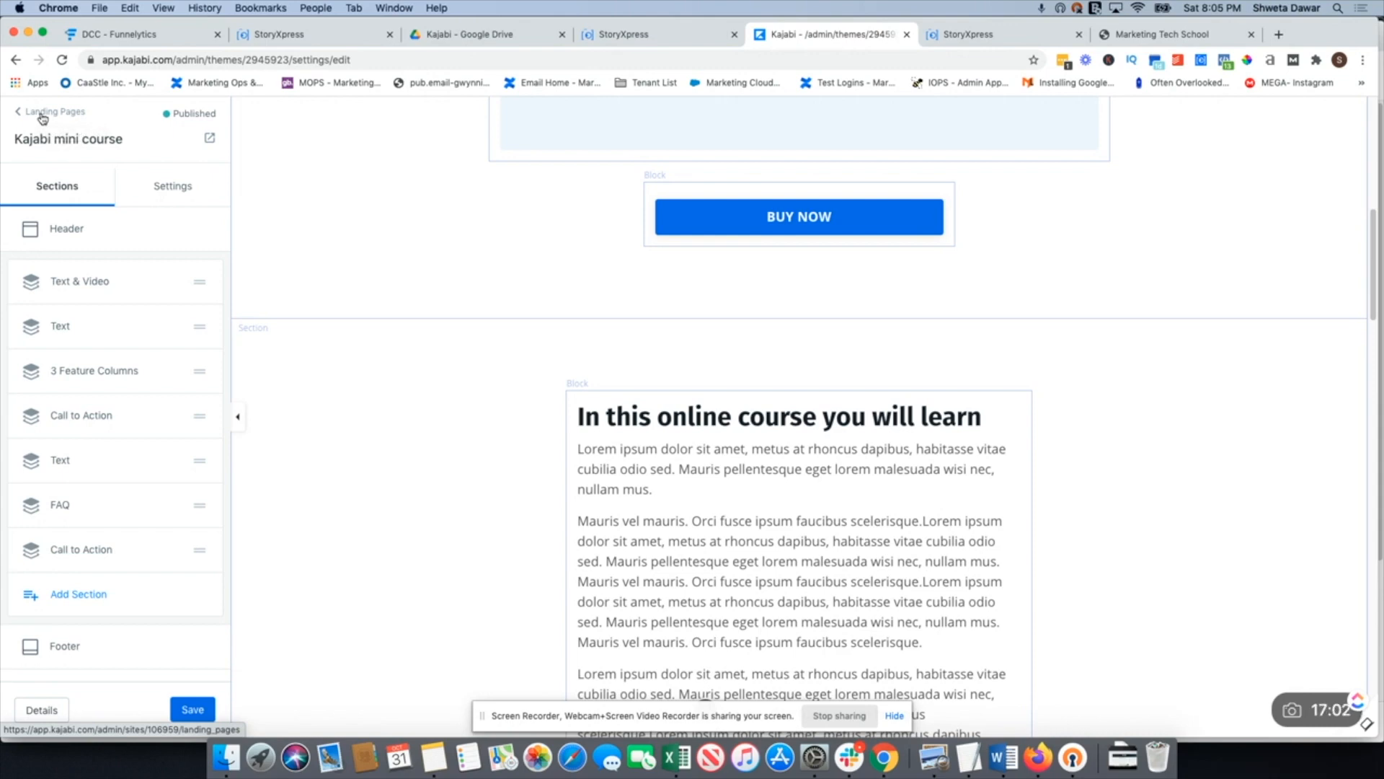
- Look at the Free Kajabi Mini Course Offer checkout page again and return to the beginning of the landing page
{"action": "left_click", "coordinate": [1197, 40]}
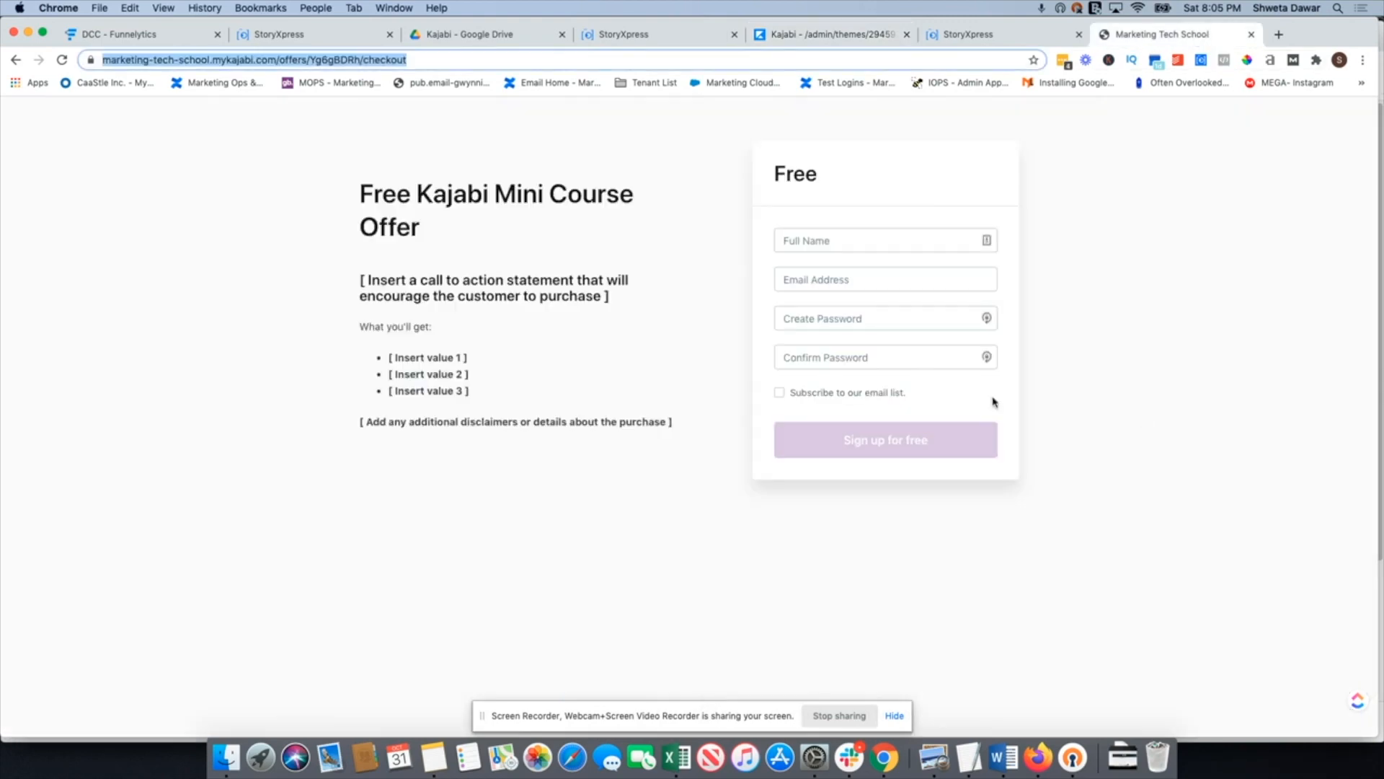
{"action": "left_click", "coordinate": [851, 33]}
{"action": "scroll", "coordinate": [788, 405], "scroll_direction": "up", "scroll_amount": 10}
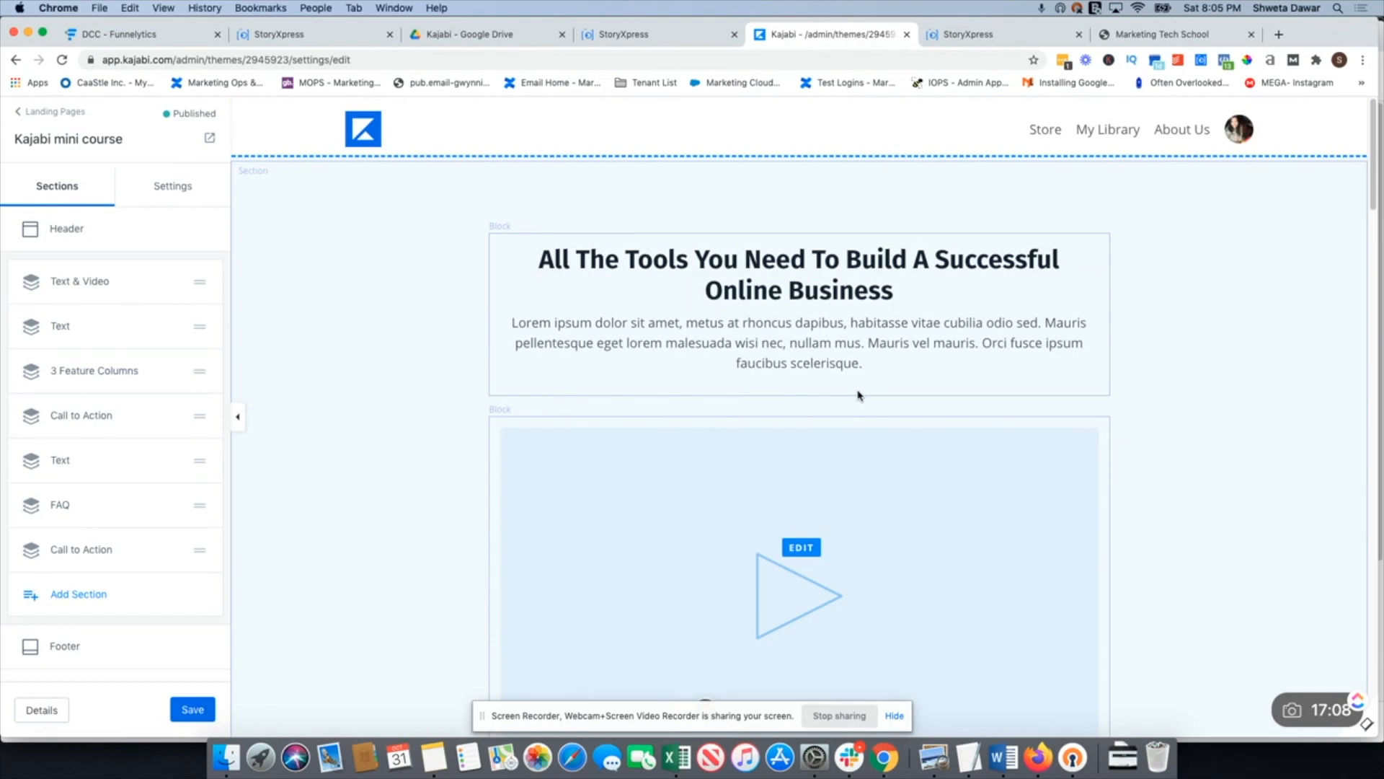